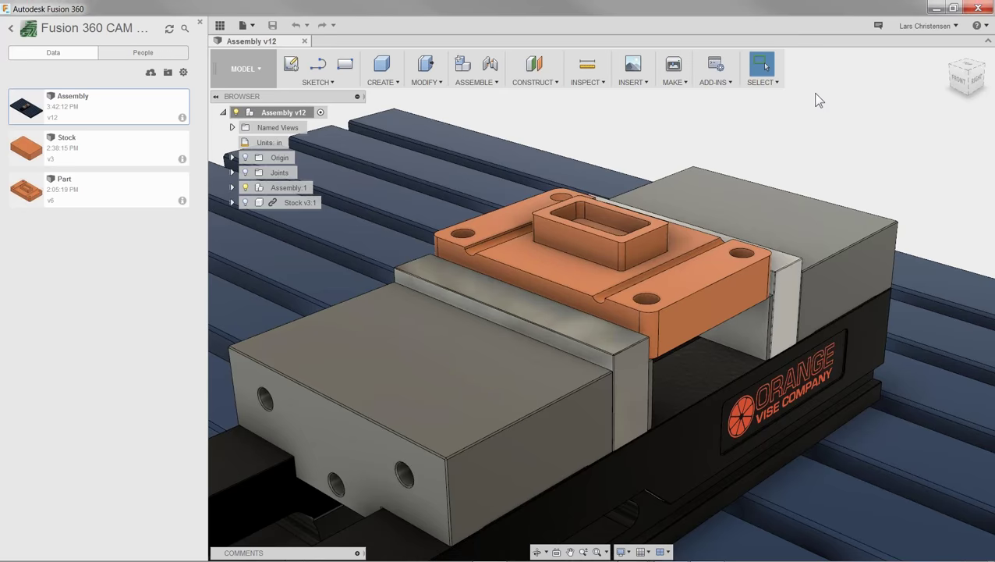
Step: Browse the project list to the CAM Samples project, open its Workholding folder, and hide the project data again
left_click(10, 31)
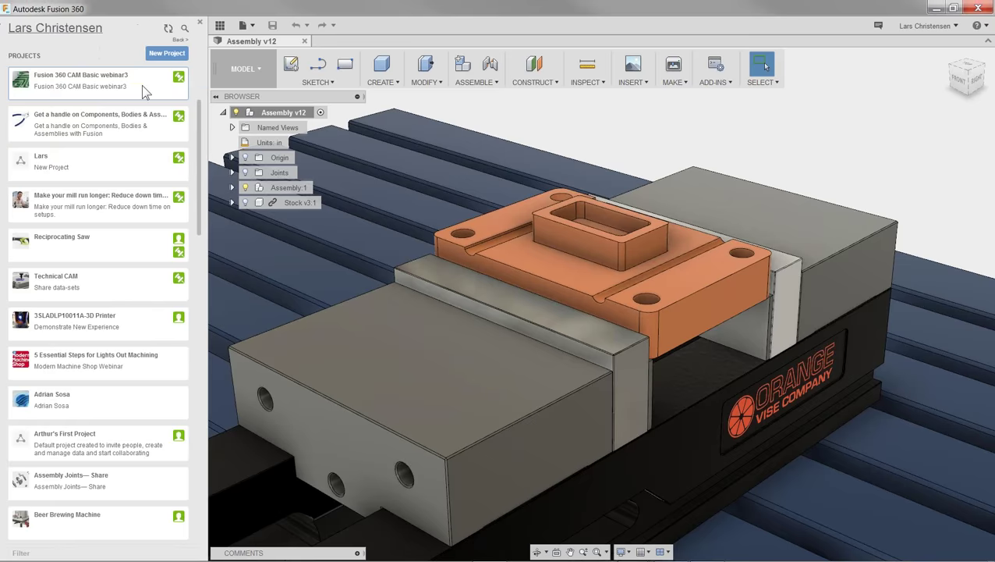
scroll(198, 107, "up", 2)
scroll(197, 100, "down", 3)
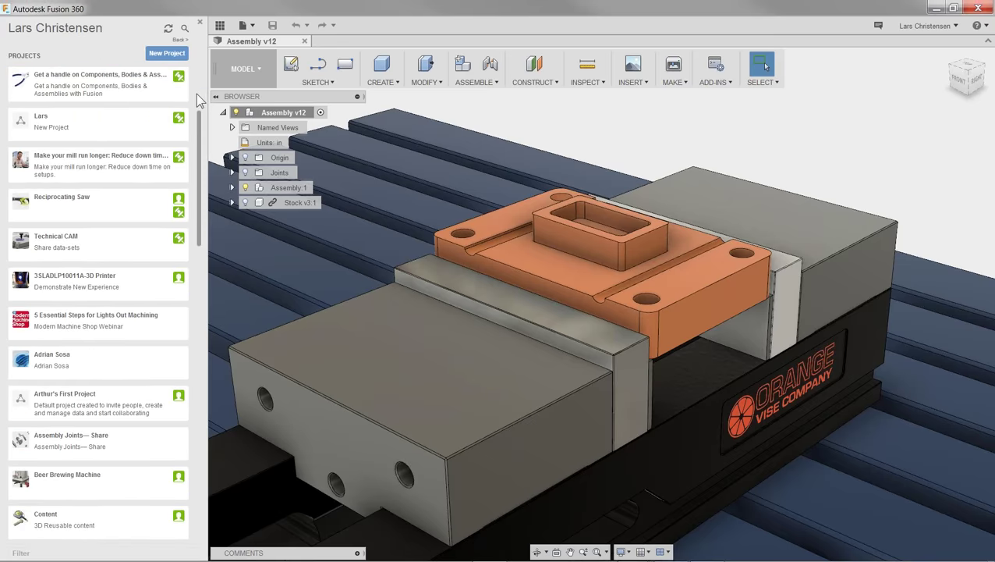
scroll(195, 109, "up", 1)
scroll(193, 121, "down", 10)
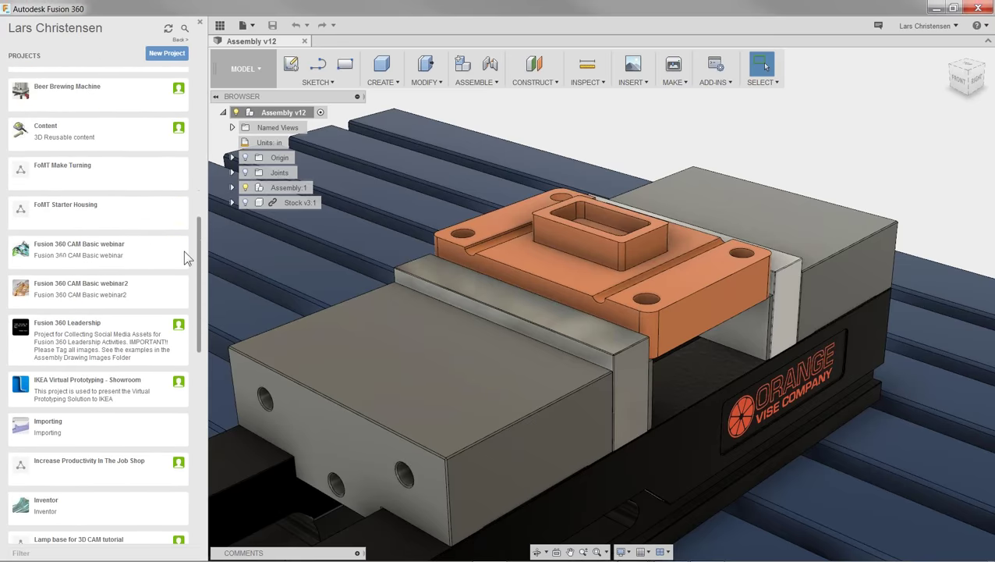
scroll(185, 341, "down", 10)
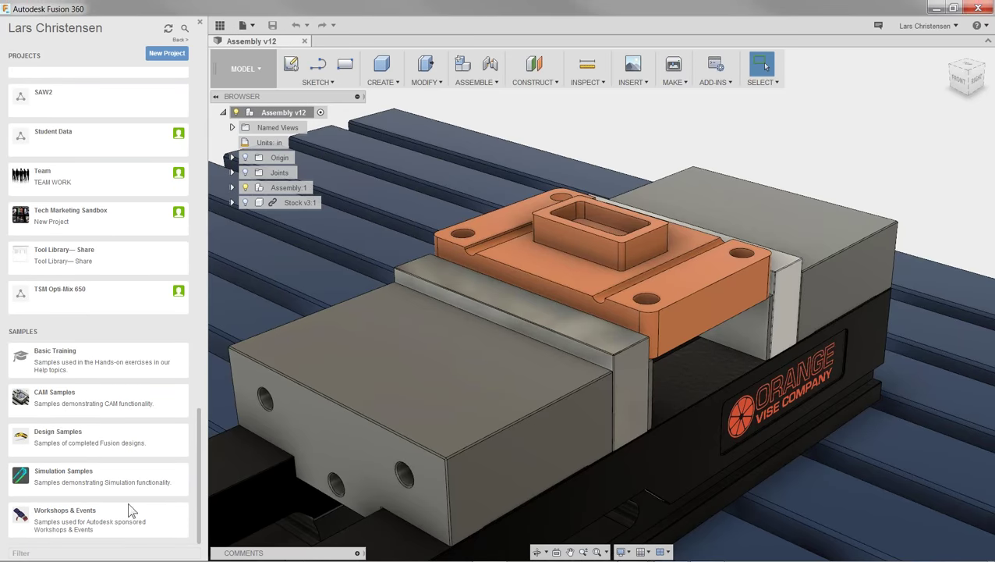
left_click(61, 409)
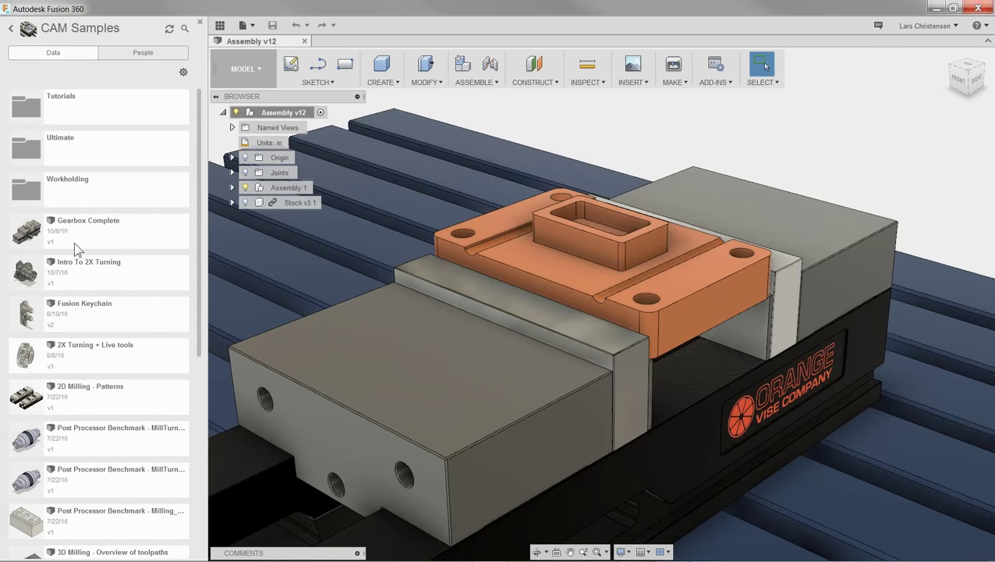
left_click(115, 195)
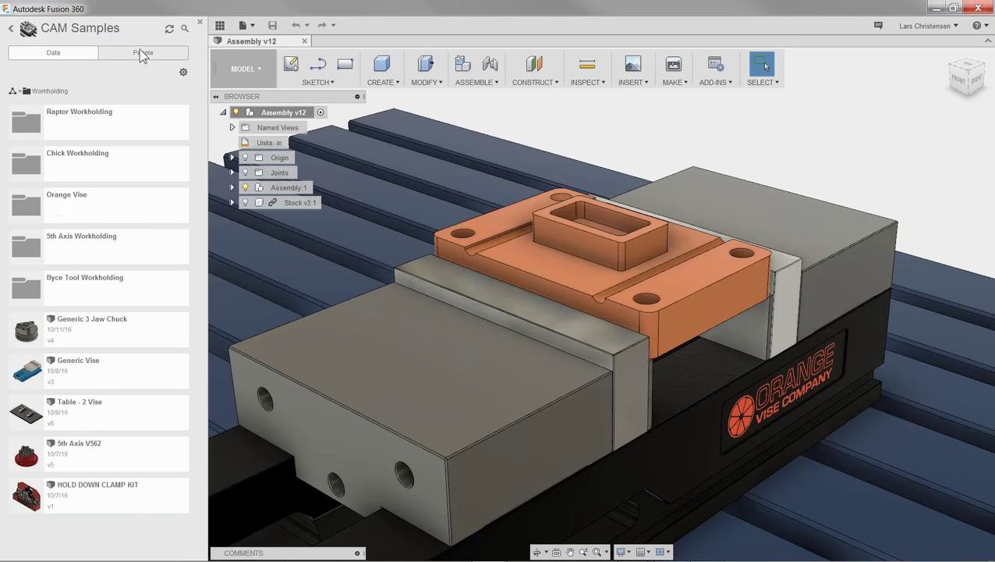
left_click(220, 25)
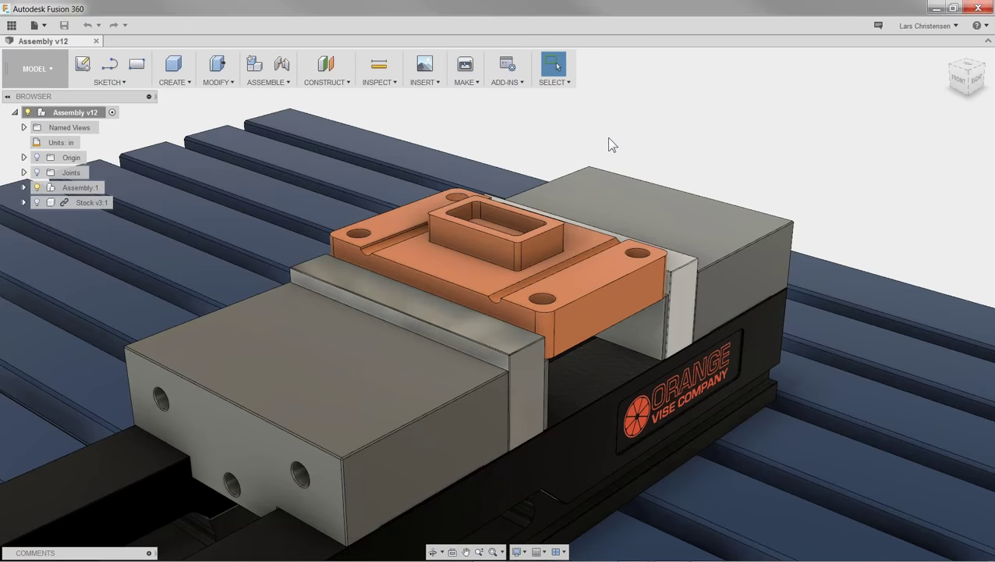
Step: Examine the orange part's central floor face and the two outer top faces containing the holes, then the whole vise assembly
scroll(335, 261, "up", 3)
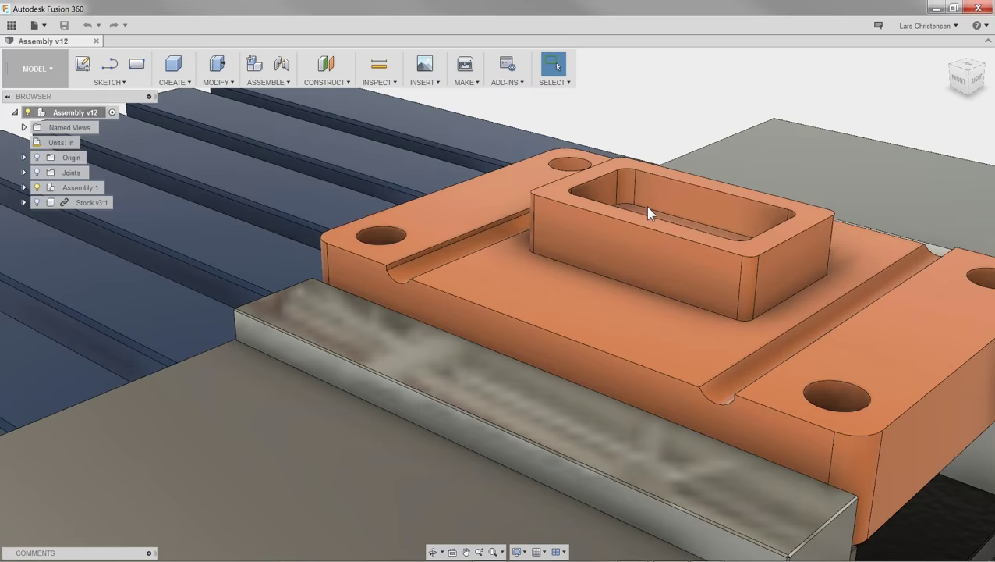
left_click(594, 306)
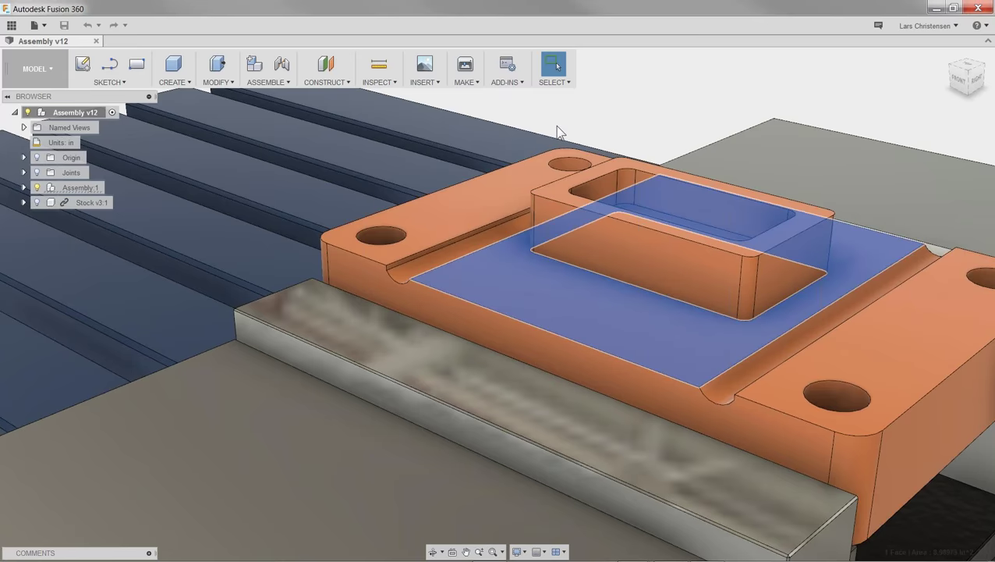
left_click(431, 240)
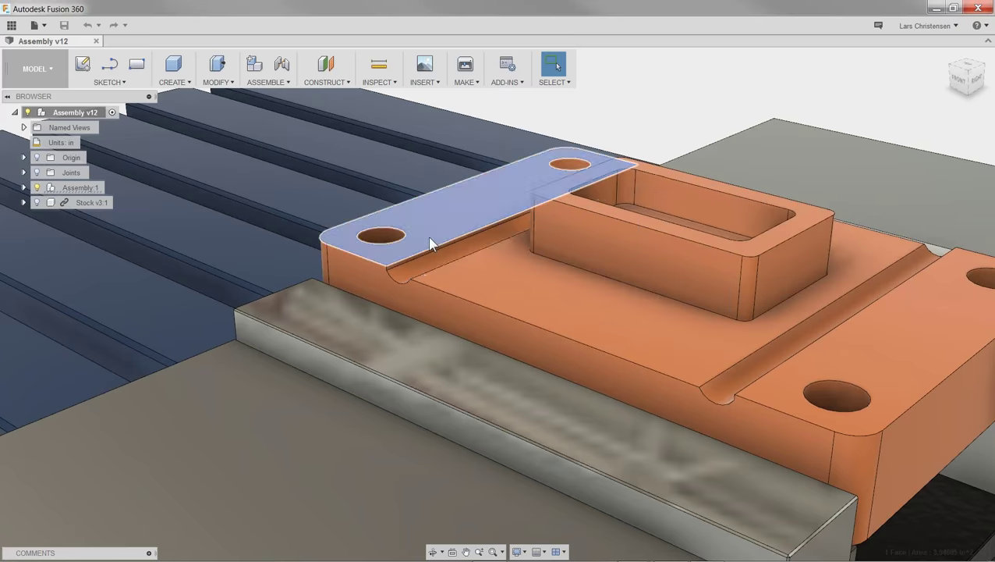
left_click(912, 383)
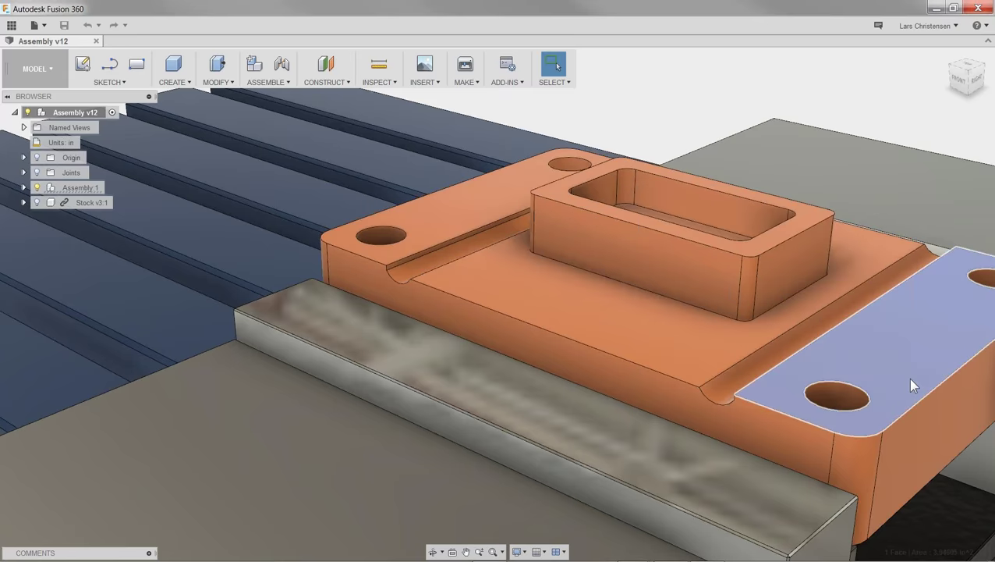
left_click(604, 336)
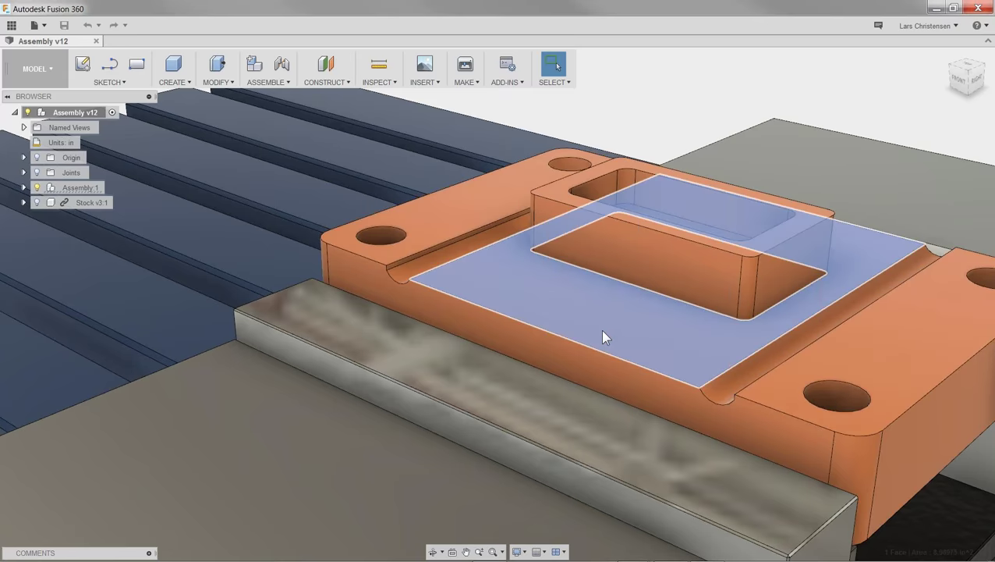
left_click(438, 230)
left_click(883, 360)
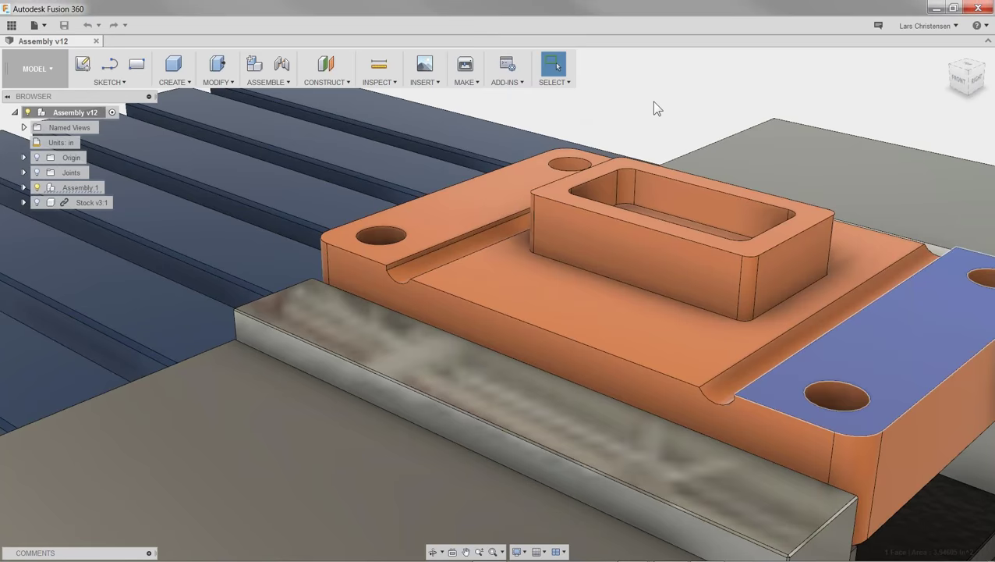
left_click(617, 115)
scroll(617, 121, "down", 5)
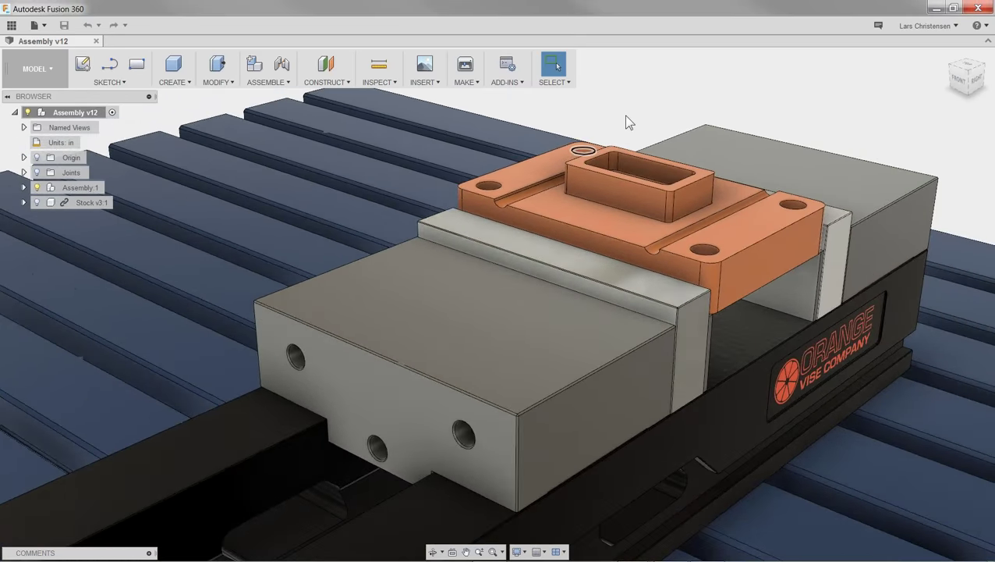
scroll(639, 119, "up", 3)
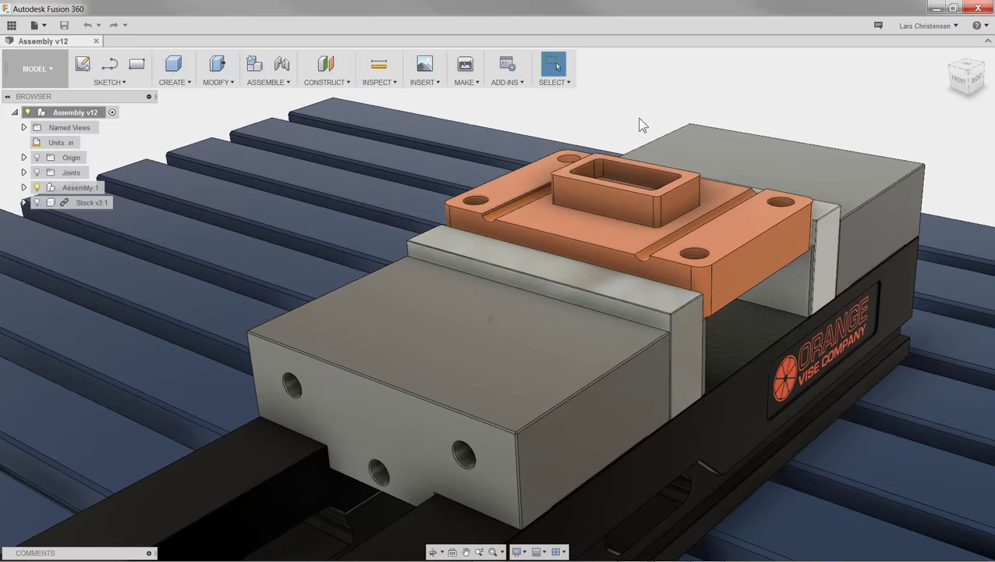
scroll(643, 125, "down", 2)
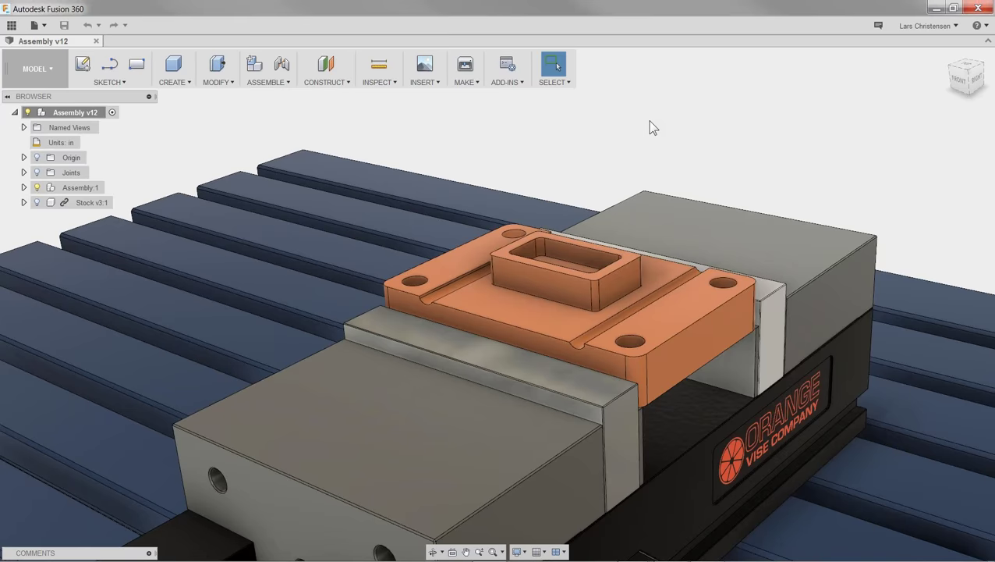
Step: Switch to the CAM workspace and start a new milling setup for the vise assembly
left_click(31, 78)
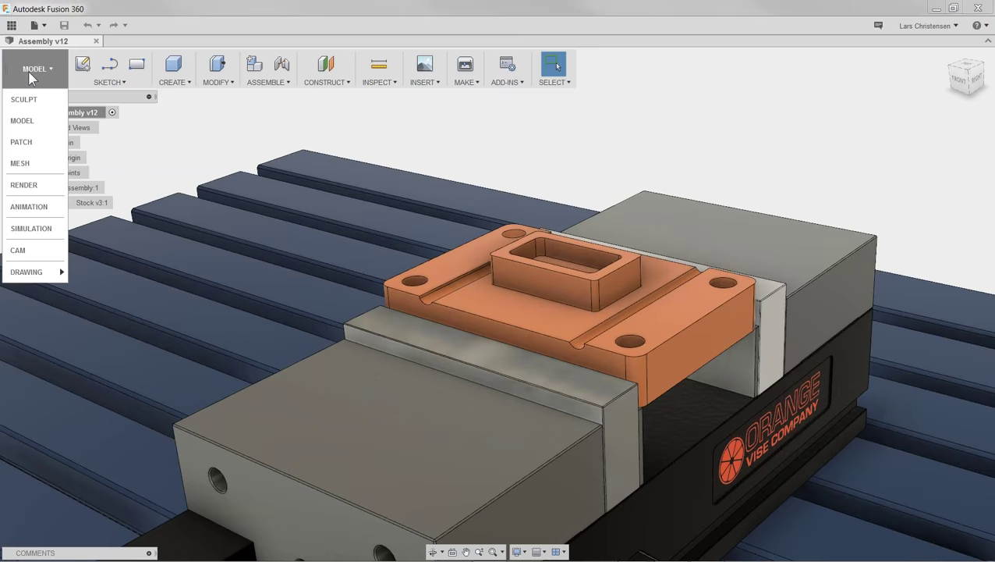
left_click(40, 261)
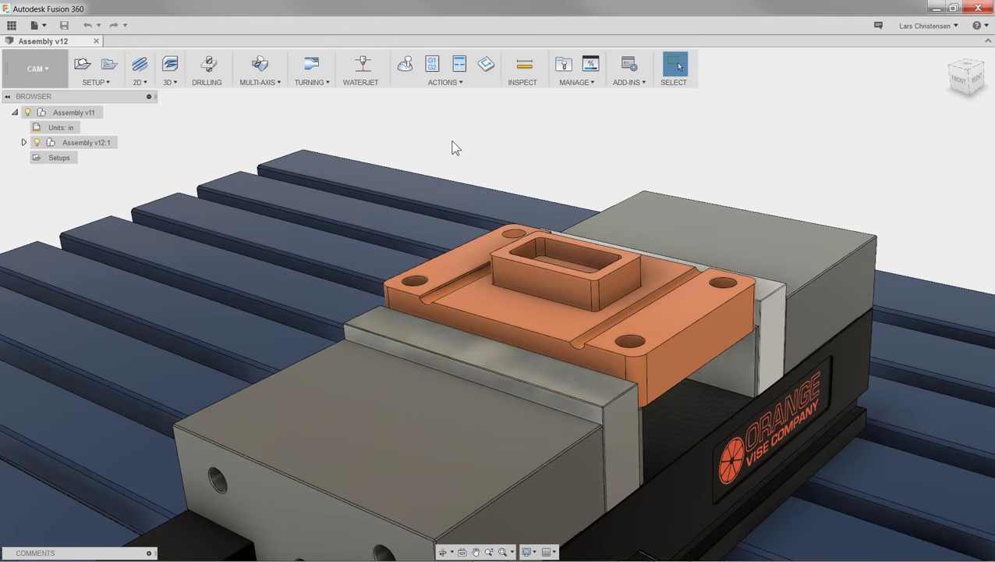
scroll(455, 148, "down", 4)
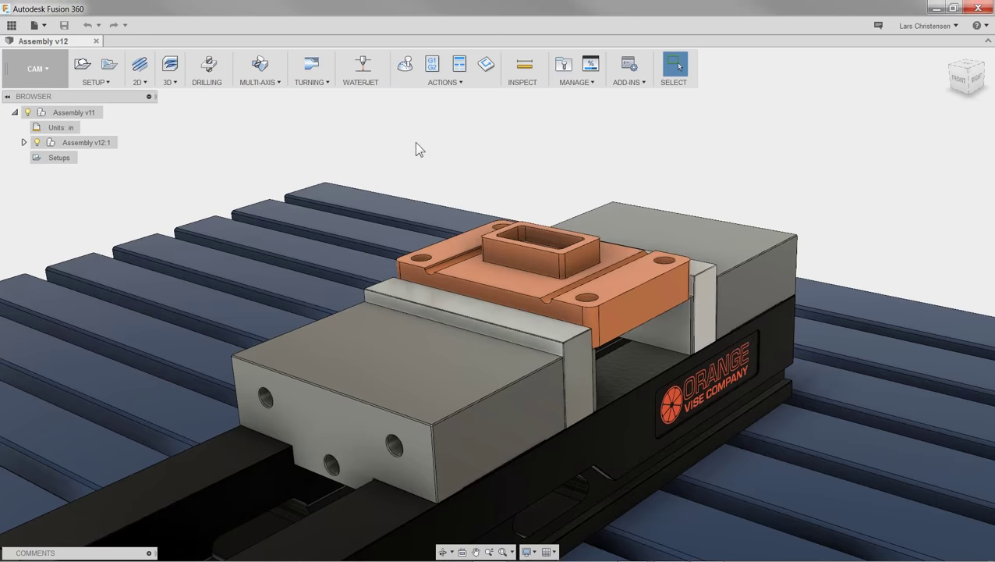
left_click(79, 69)
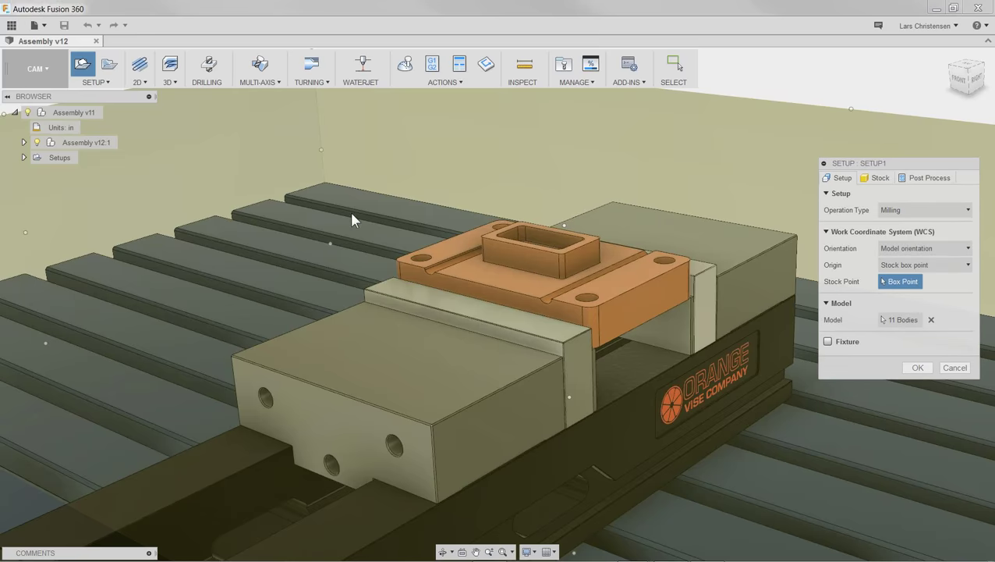
scroll(330, 198, "down", 5)
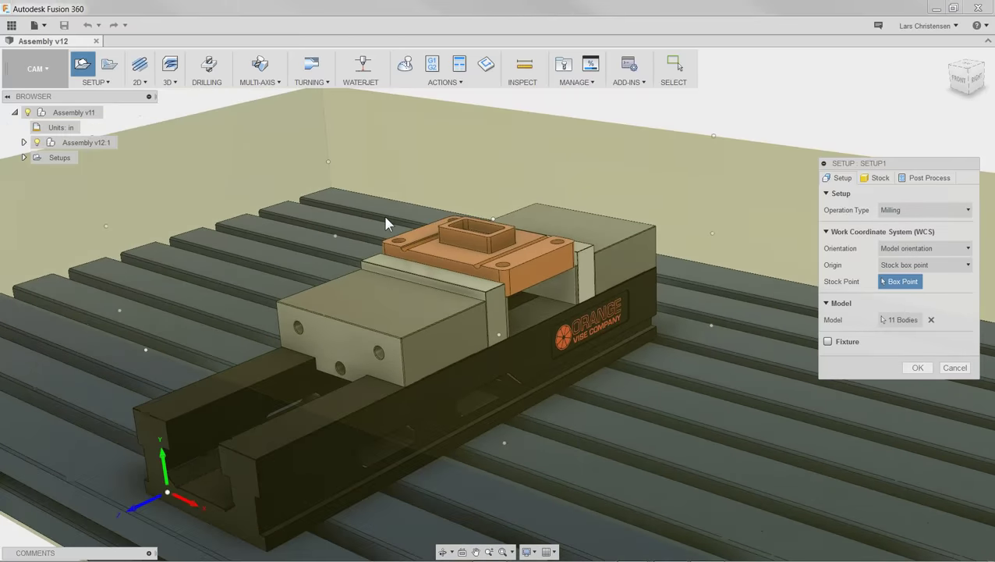
scroll(437, 232, "down", 4)
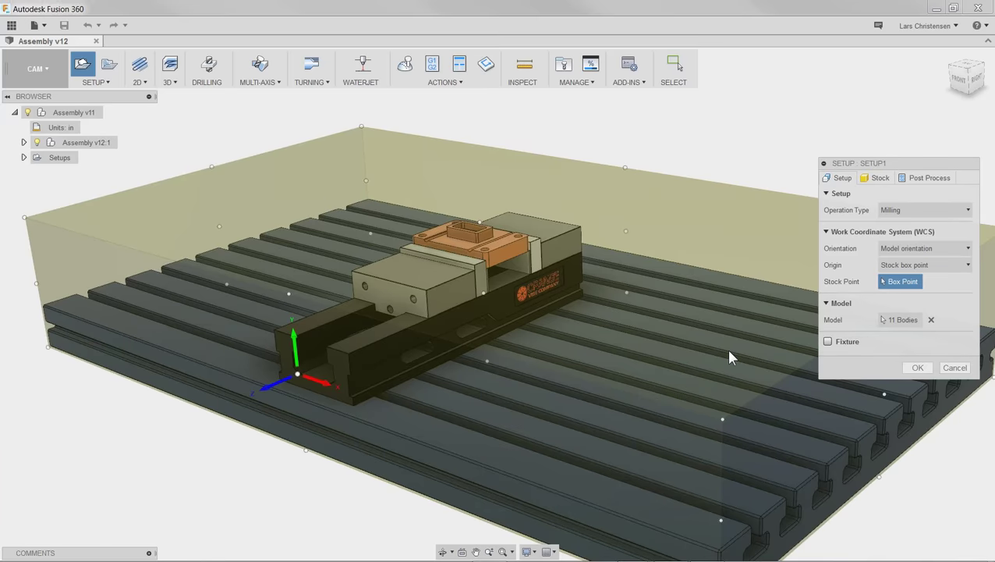
Step: Clear the setup's preselected model bodies and choose only the orange part's body as the machining model
left_click(930, 319)
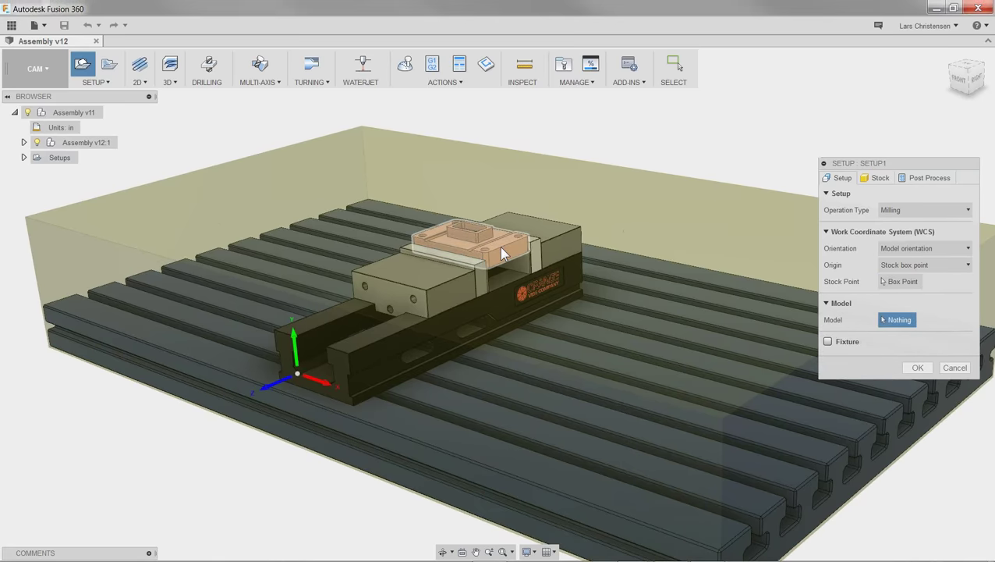
left_click(479, 234)
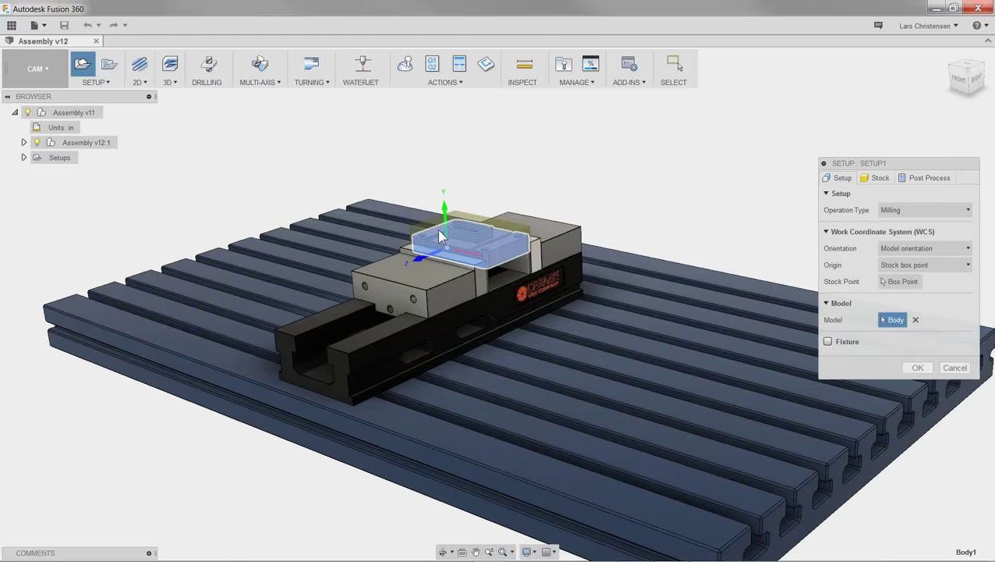
scroll(439, 236, "up", 2)
scroll(439, 232, "up", 5)
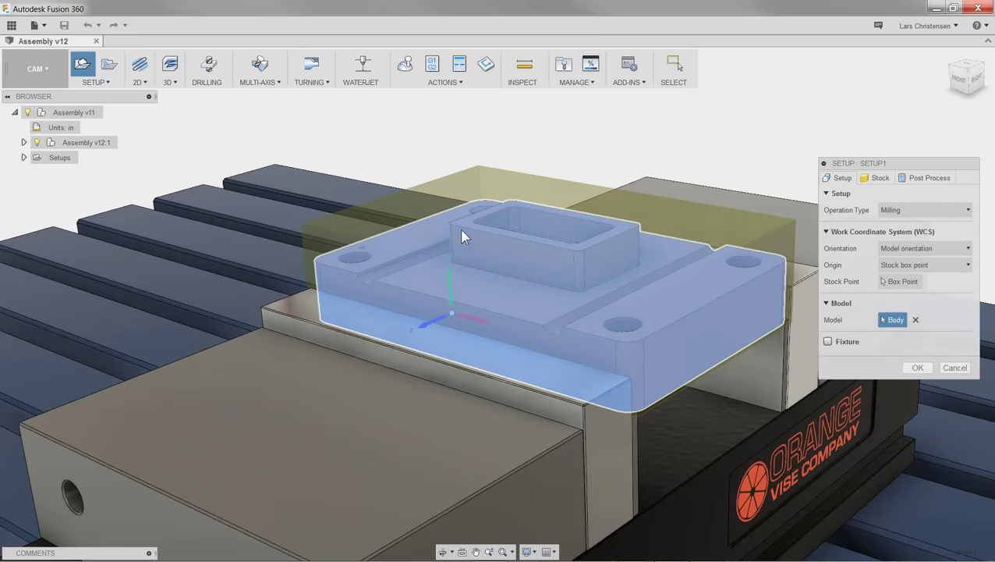
scroll(443, 228, "down", 1)
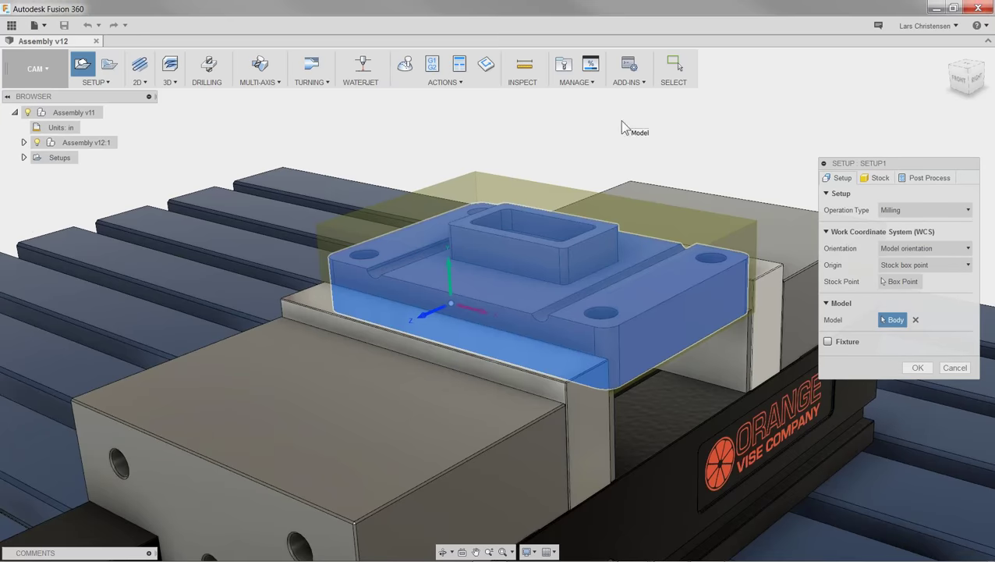
left_click(891, 320)
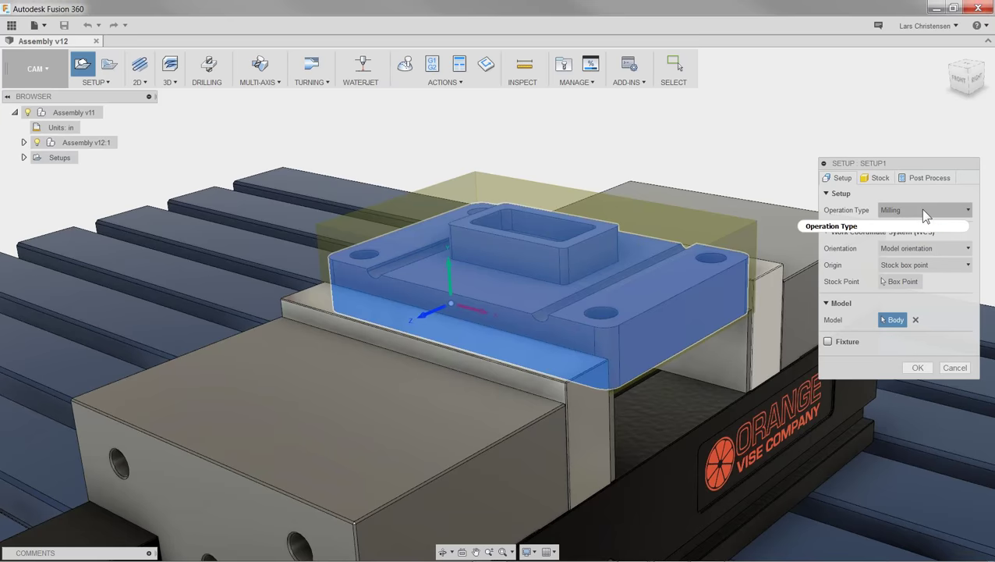
mouse_move(920, 211)
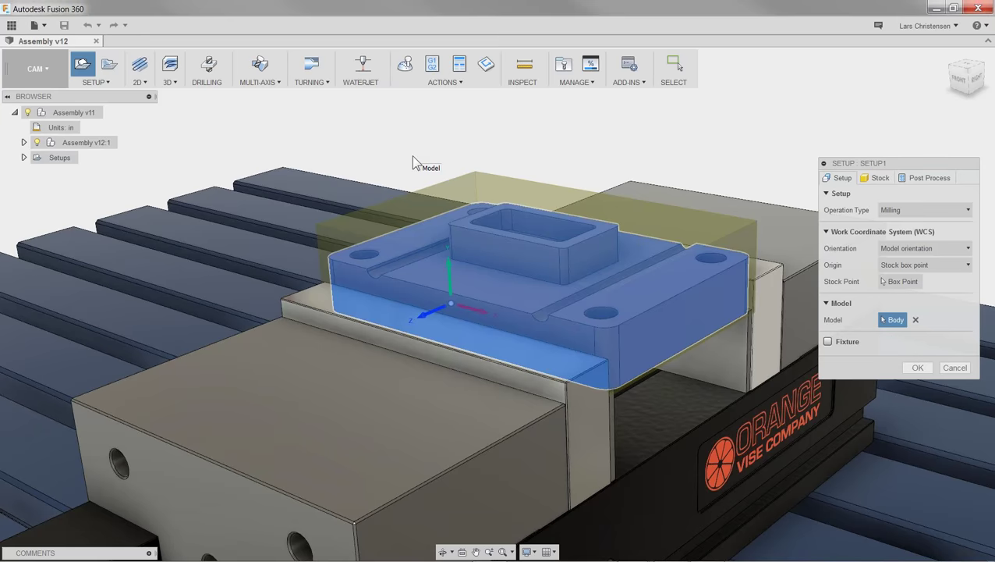
Step: Set the WCS orientation to Select Z axis/plane & X axis and pick the part's flat outer top face for Z
left_click(954, 250)
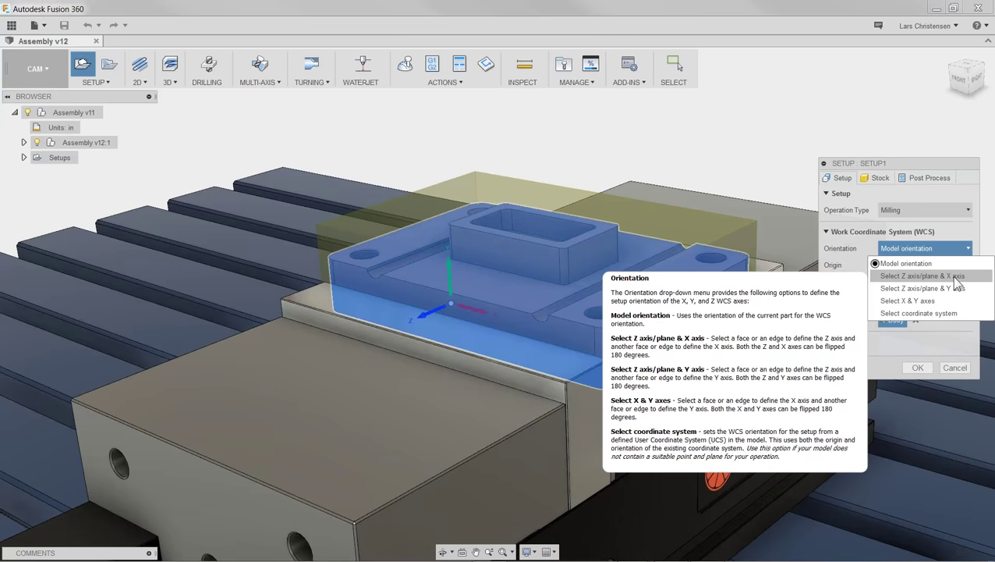
left_click(954, 278)
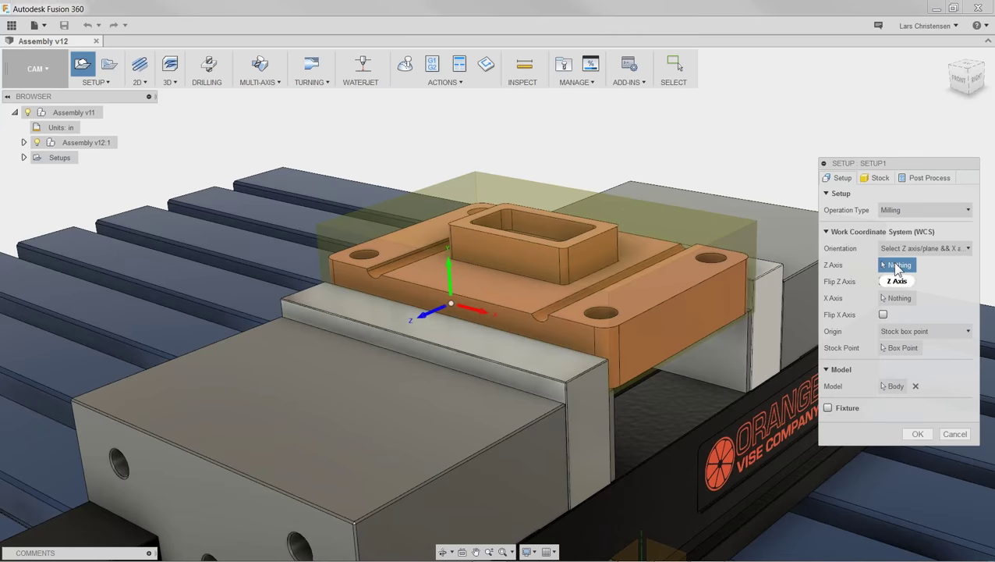
left_click(662, 291)
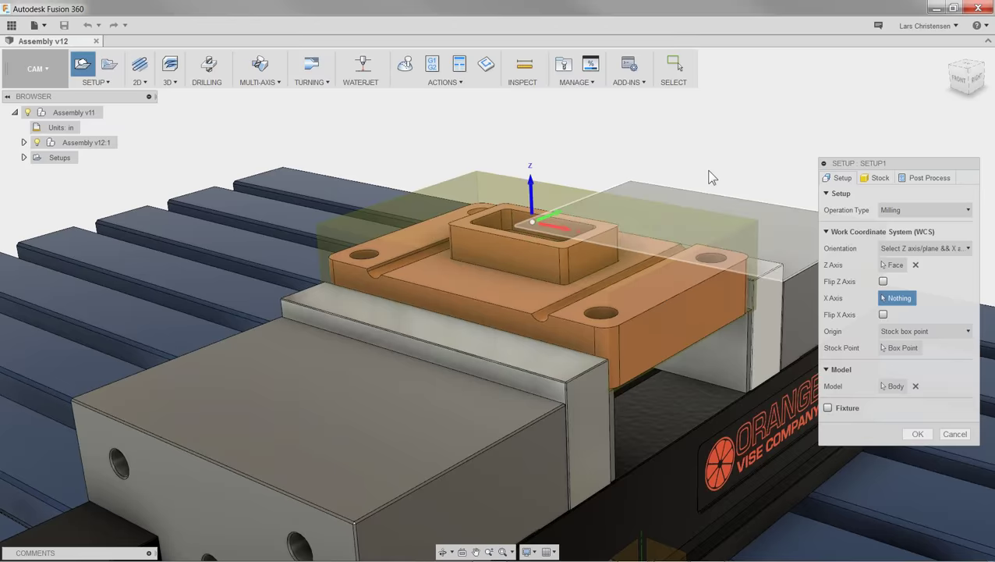
Step: Try the raised boss's front side face as the X axis reference and compare its direction with Flip X Axis on and off
scroll(718, 131, "up", 5)
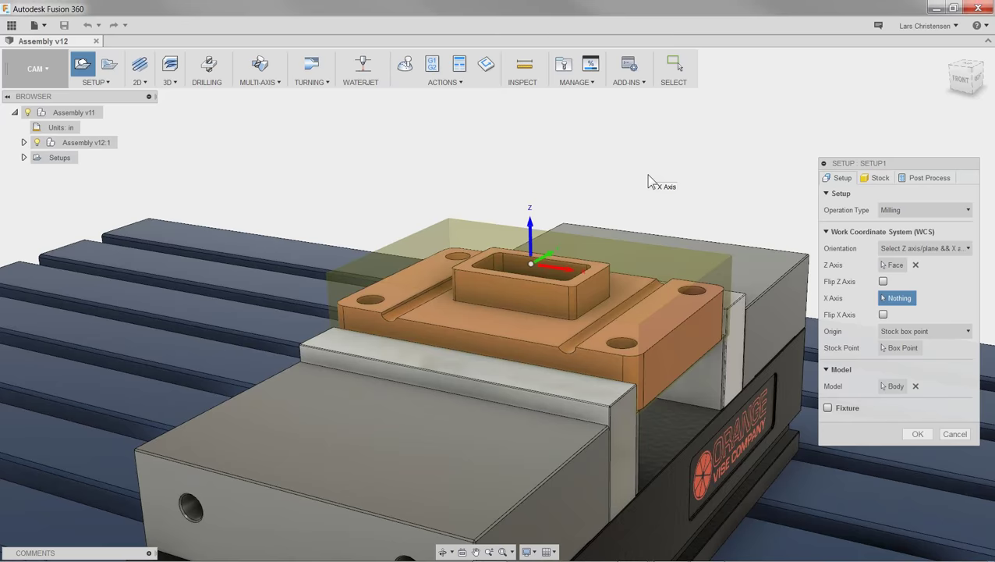
left_click(516, 294)
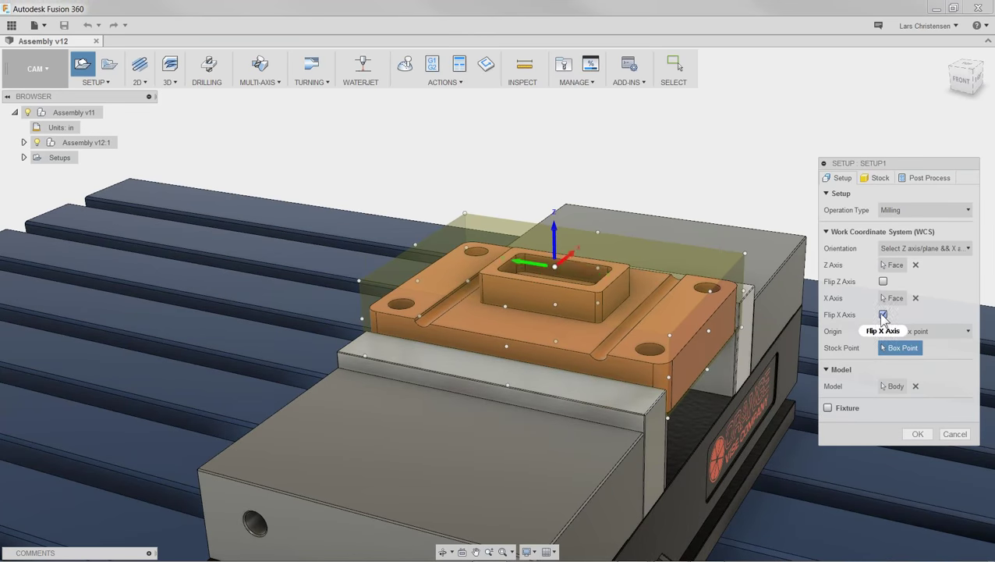
left_click(883, 315)
left_click(882, 315)
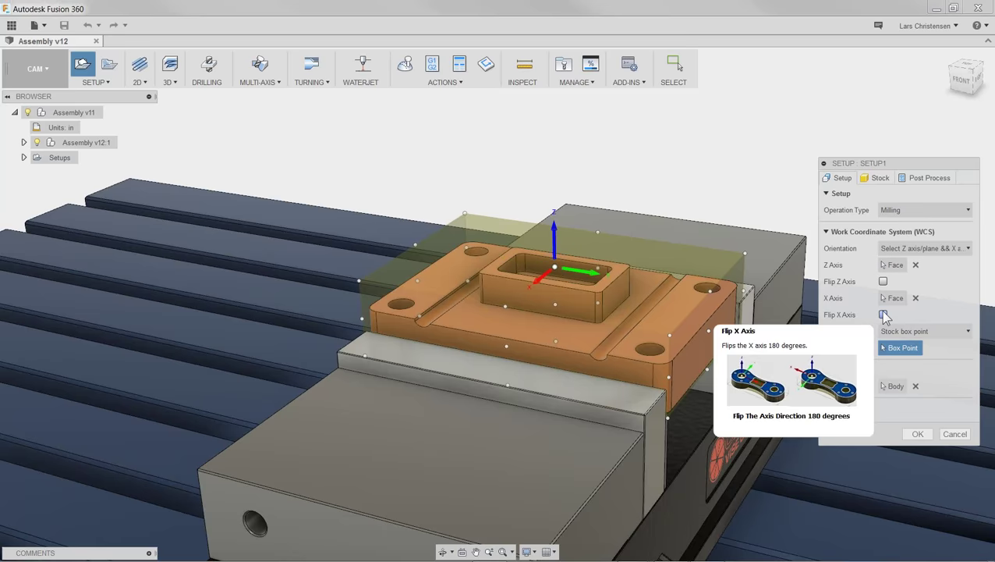
left_click(883, 315)
Step: Replace the X axis reference with the orange part's right end face and turn off Flip X Axis, keeping the current orientation mode
left_click(916, 299)
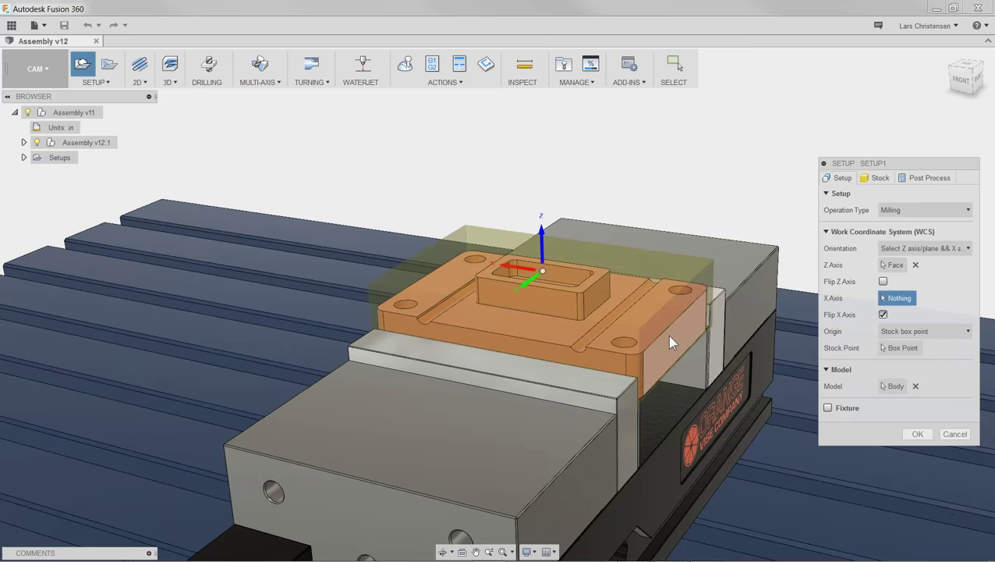
left_click(681, 333)
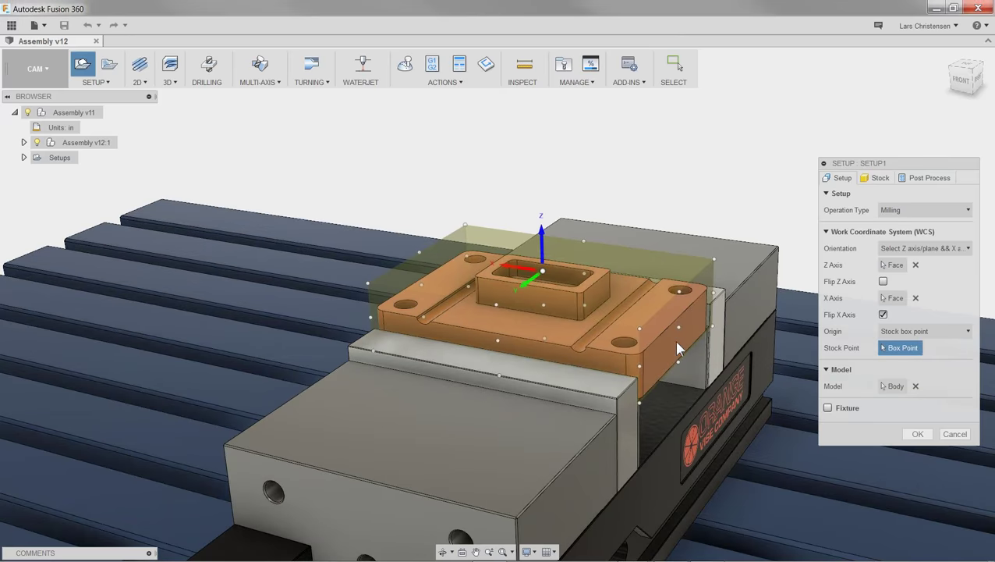
left_click(882, 315)
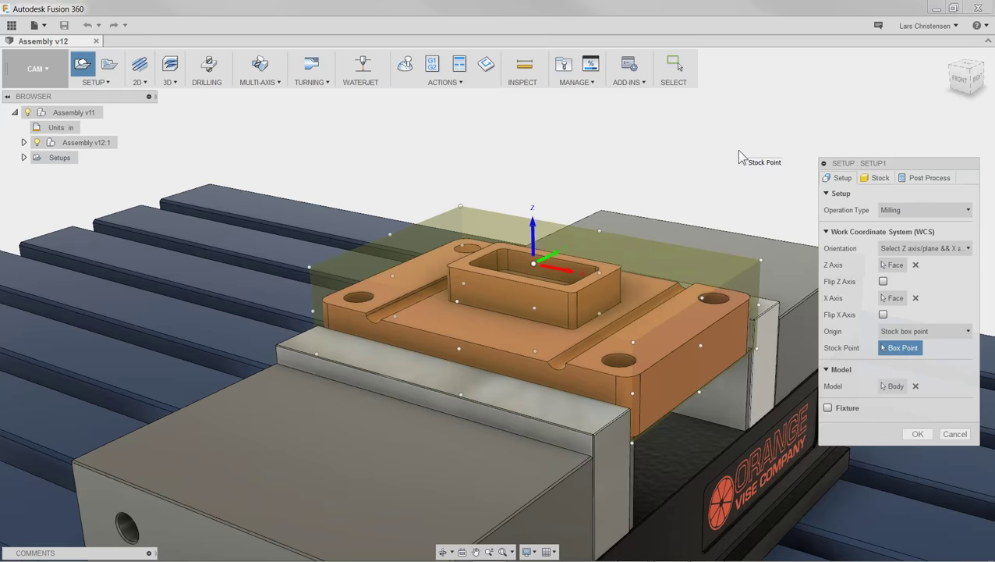
left_click(923, 248)
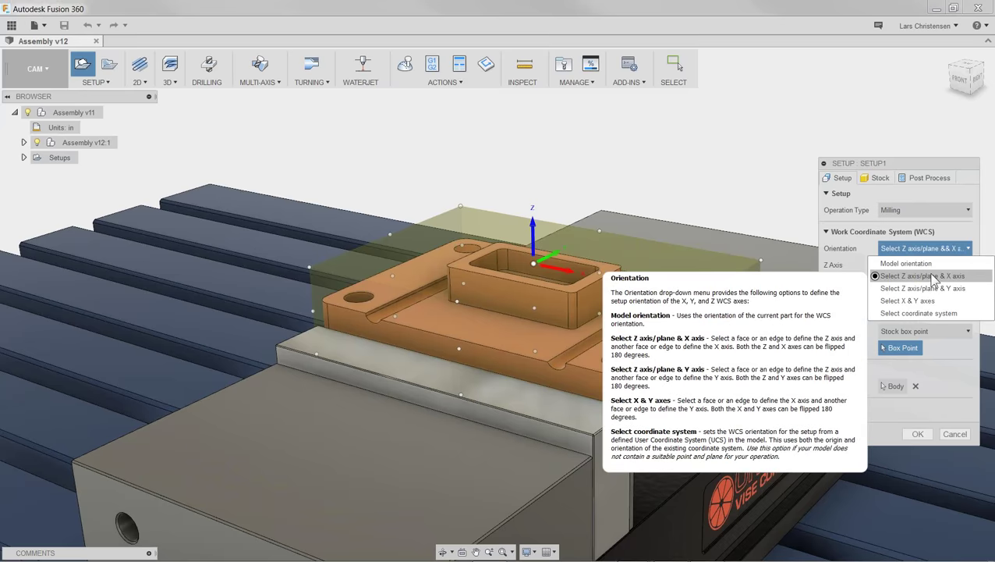
left_click(955, 248)
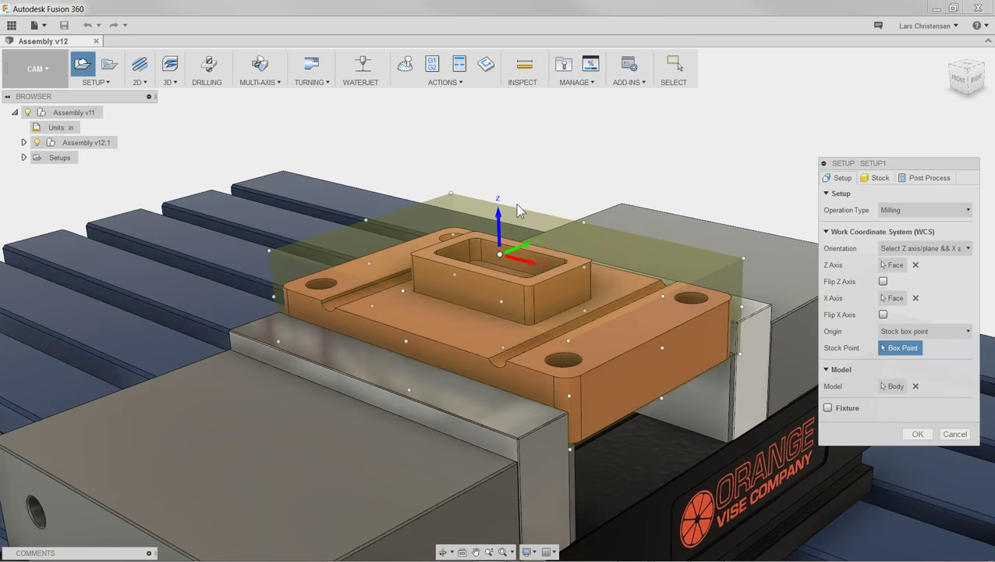
Step: Try the WCS origin at the stock box's top back-left corner, top back midpoint, top back-right corner and bottom right edge midpoint
left_click(450, 194)
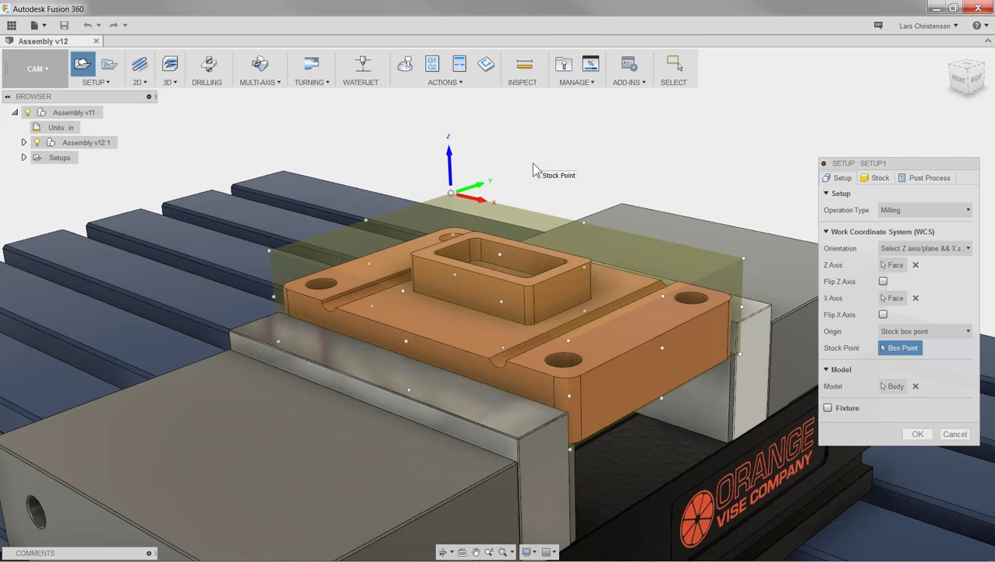
left_click(584, 222)
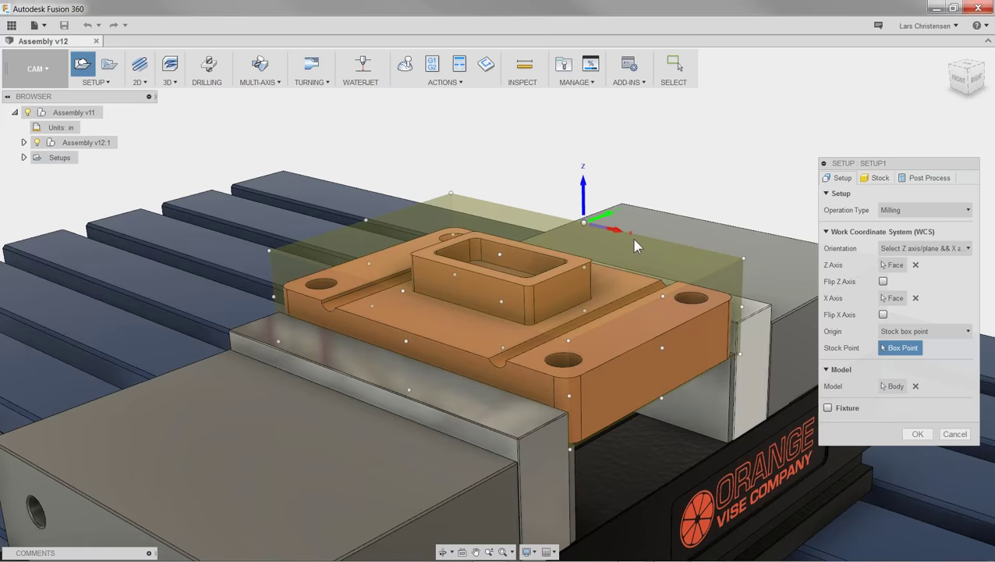
left_click(743, 258)
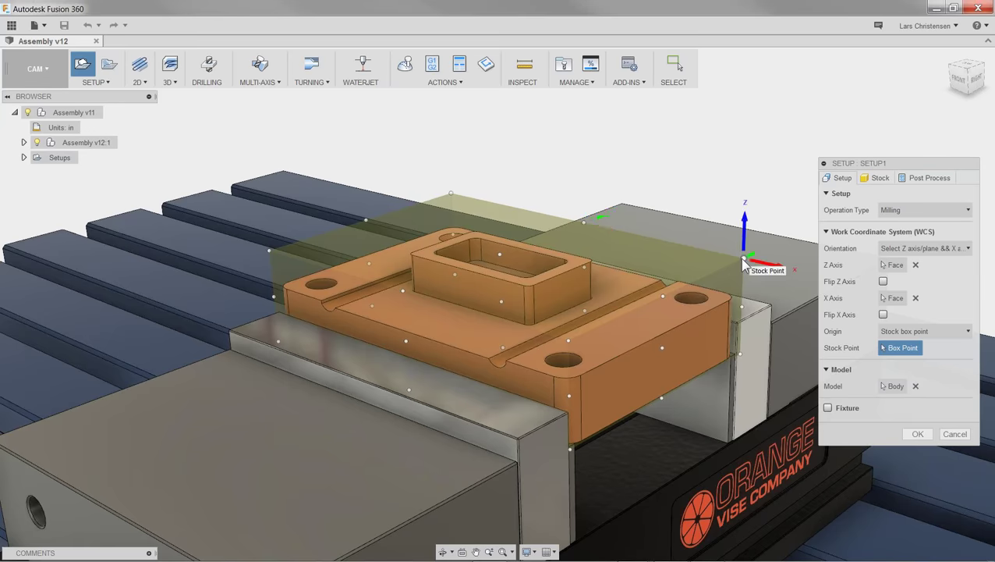
left_click(661, 398)
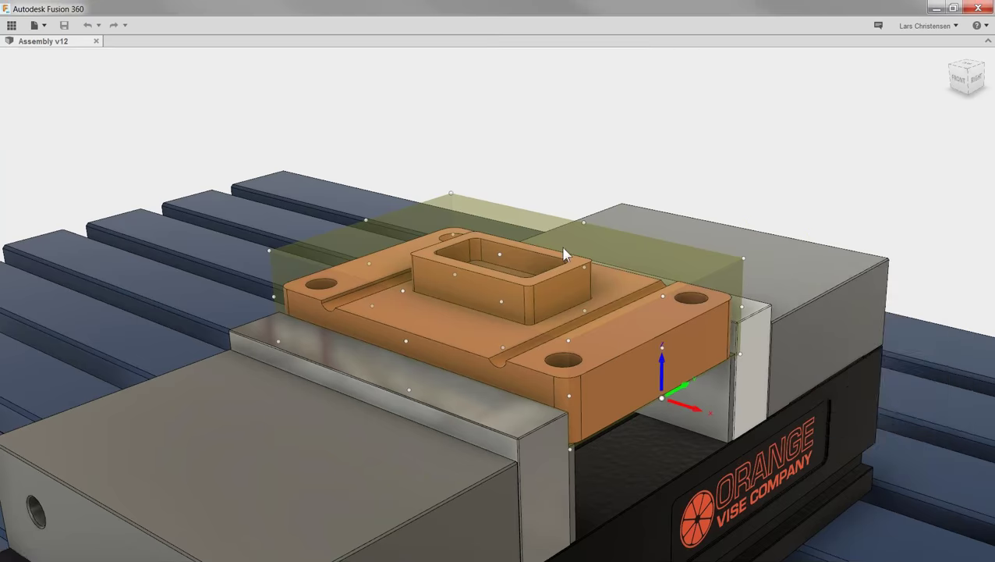
Step: Place the WCS origin on the stock box's top back-left corner point
left_click(450, 193)
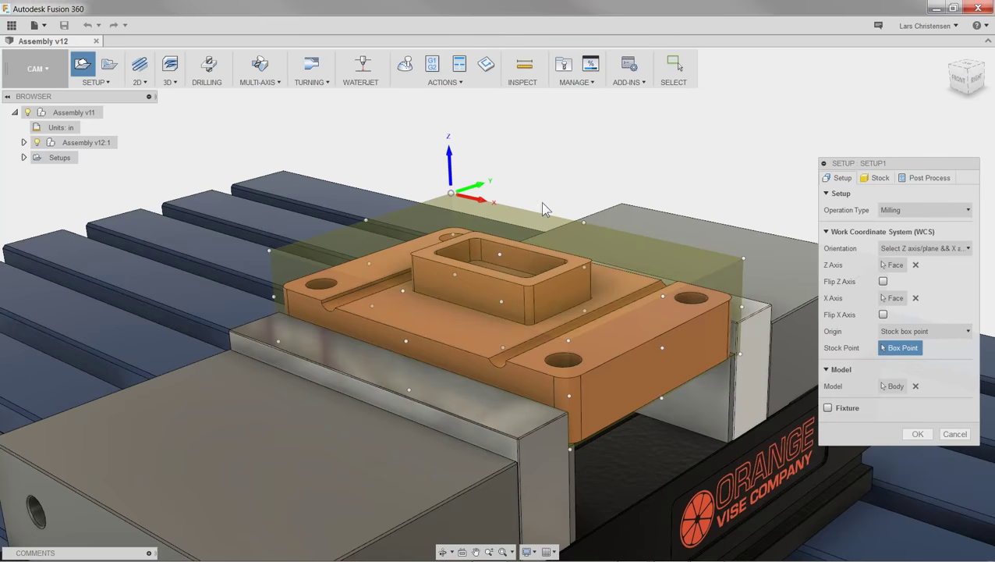
middle_click_drag(540, 216, 560, 154, "shift")
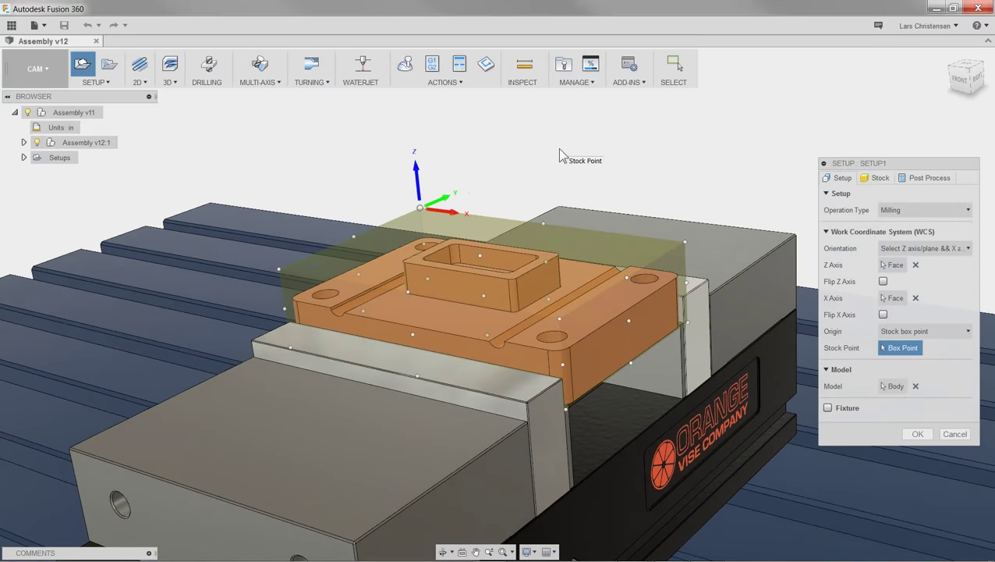
middle_click_drag(559, 154, 567, 154, "shift")
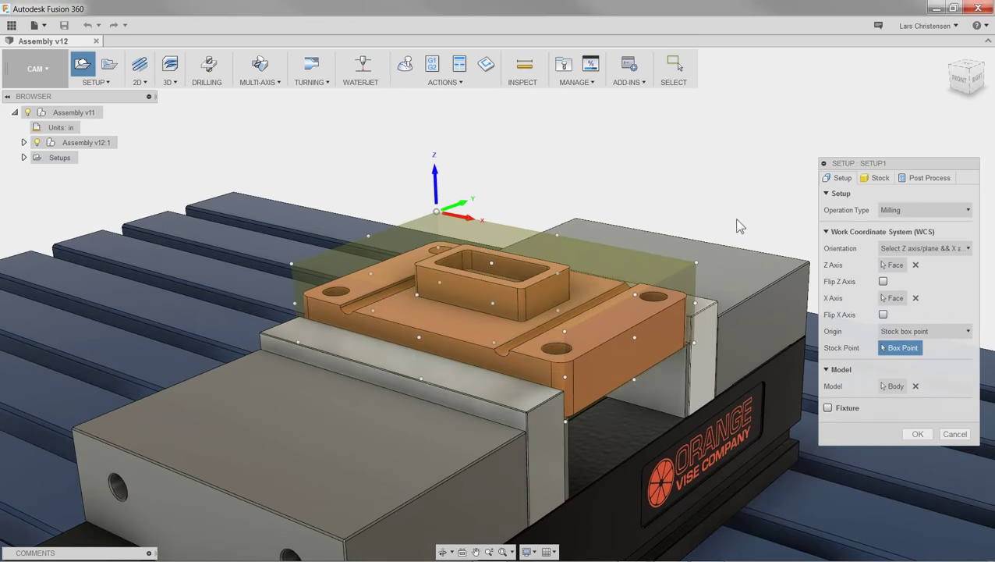
Step: Review the side and top offsets of the setup's relative size box stock
left_click(875, 180)
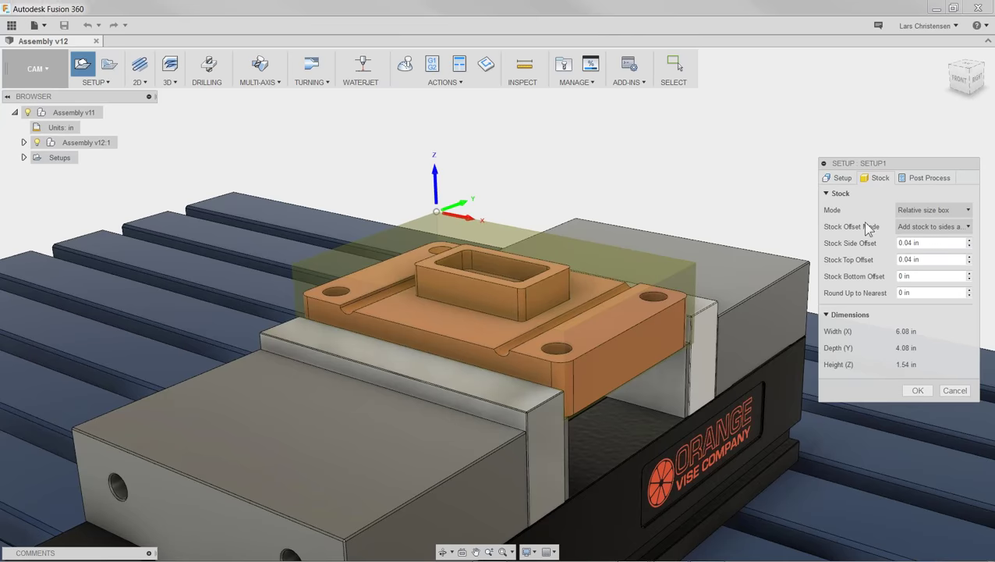
left_click_drag(939, 242, 886, 250)
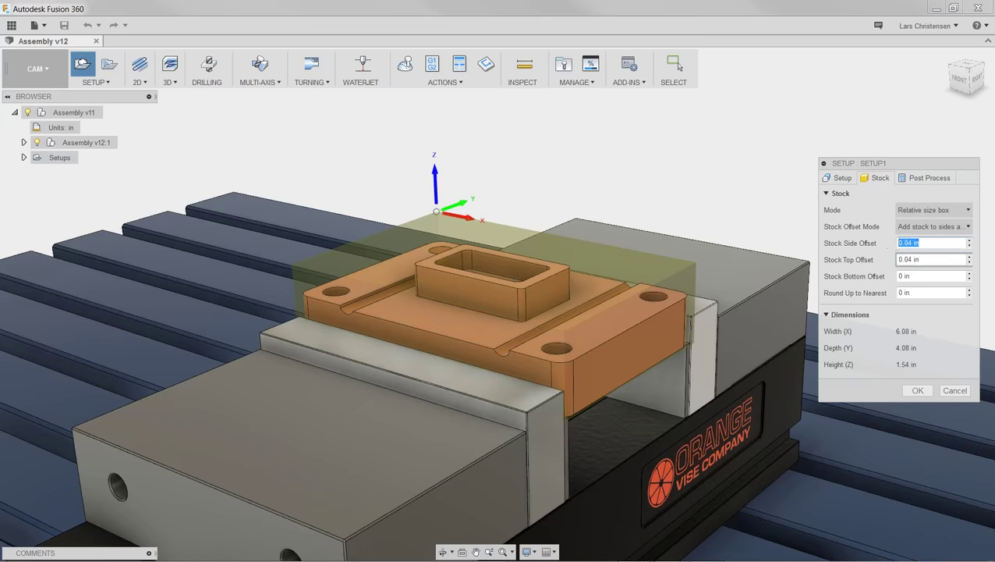
left_click(934, 258)
double_click(934, 258)
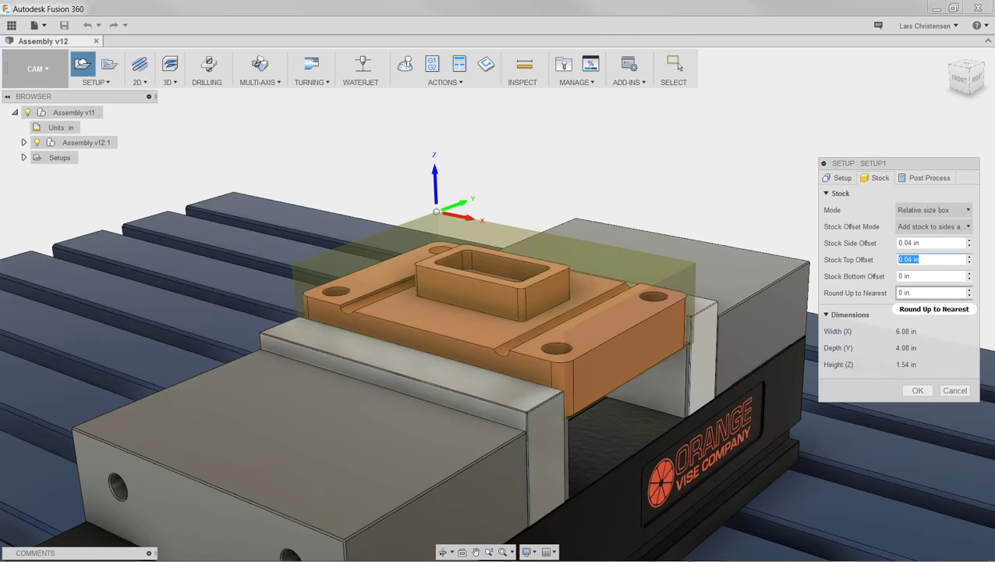
left_click(933, 243)
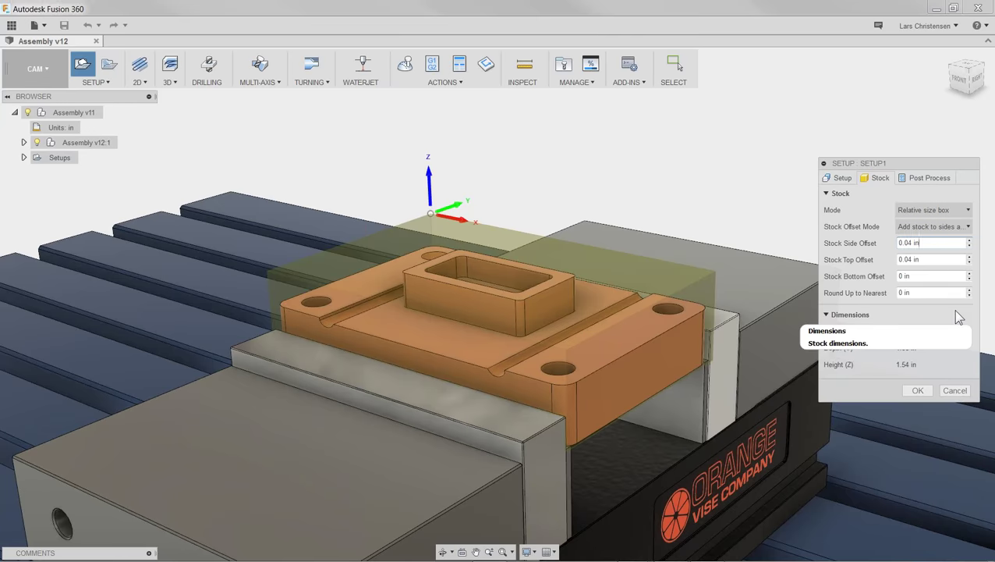
Step: Try the Fixed size box stock mode and go through its width, depth, height and rounding values
left_click(935, 211)
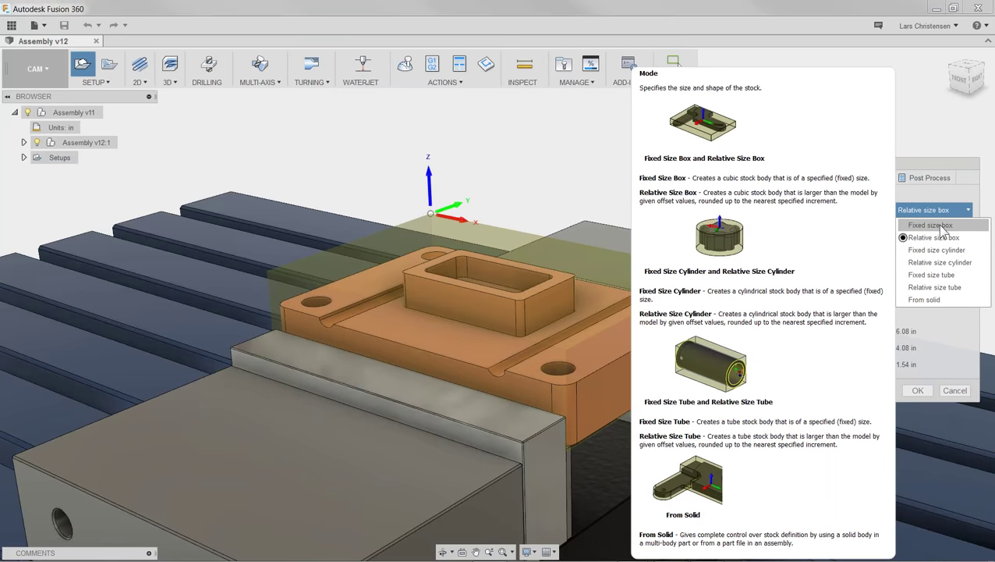
left_click(942, 226)
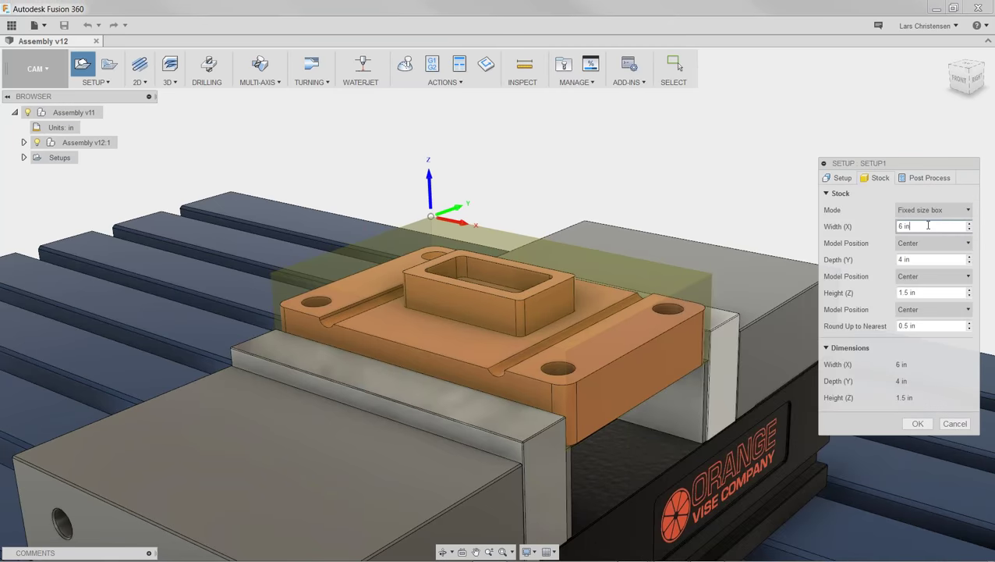
key("Tab")
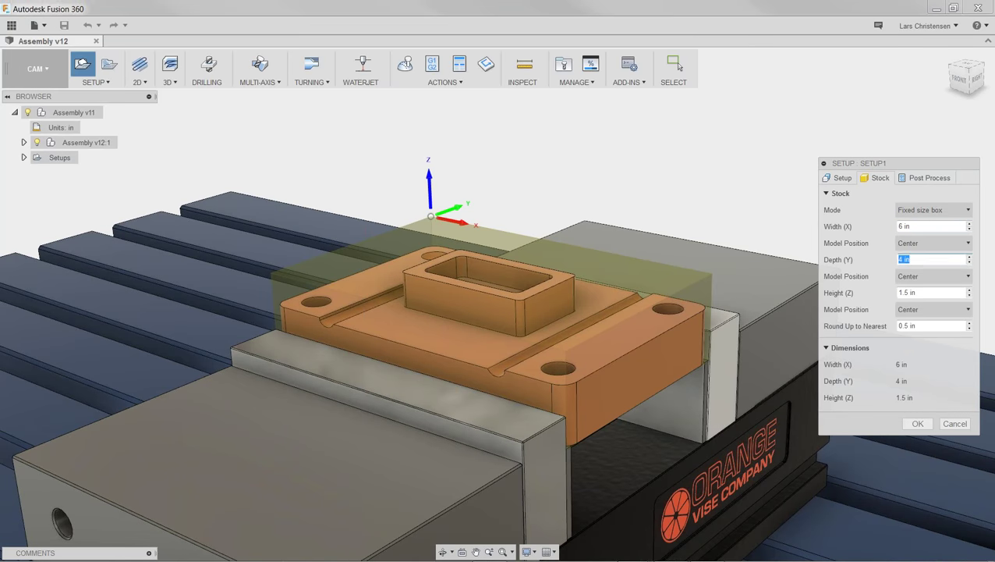
key("Tab")
key("Tab")
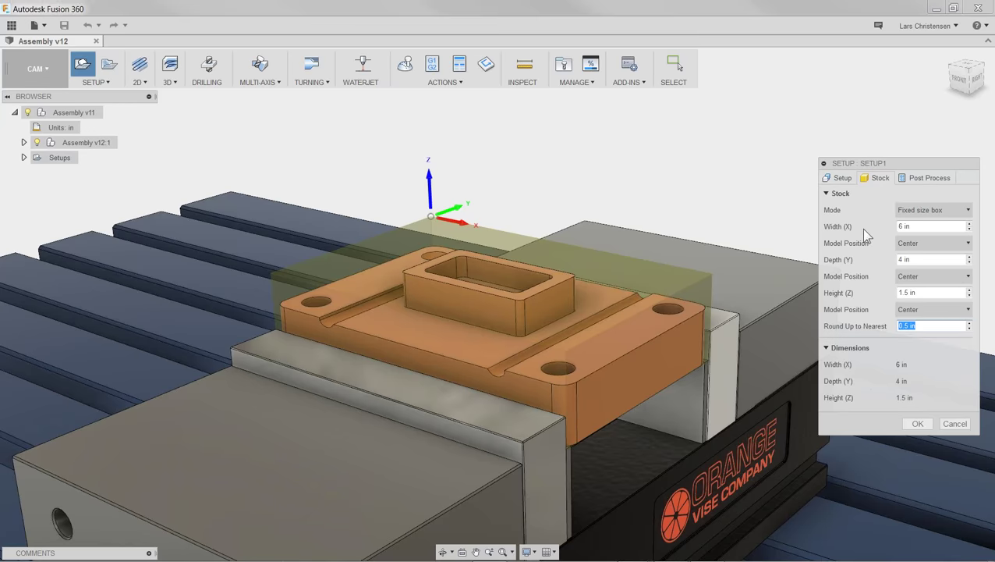
Step: Set the setup's stock mode to From solid
left_click(933, 209)
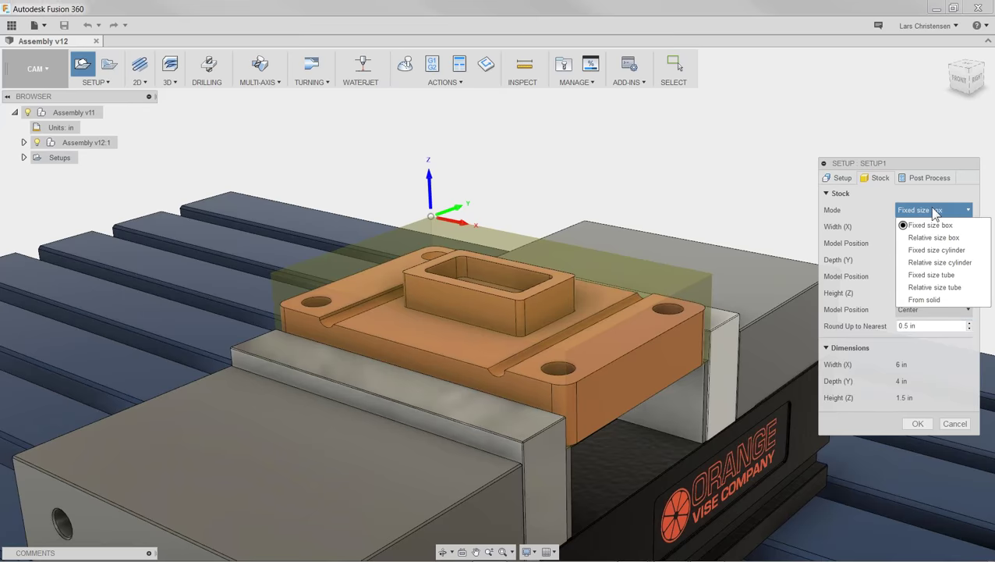
left_click(922, 300)
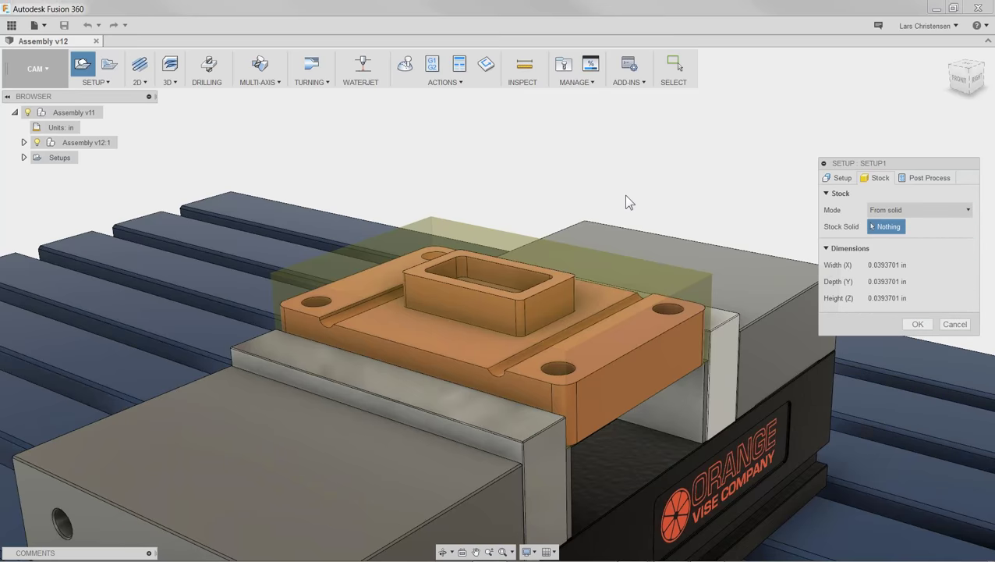
middle_click_drag(613, 196, 531, 313, "shift")
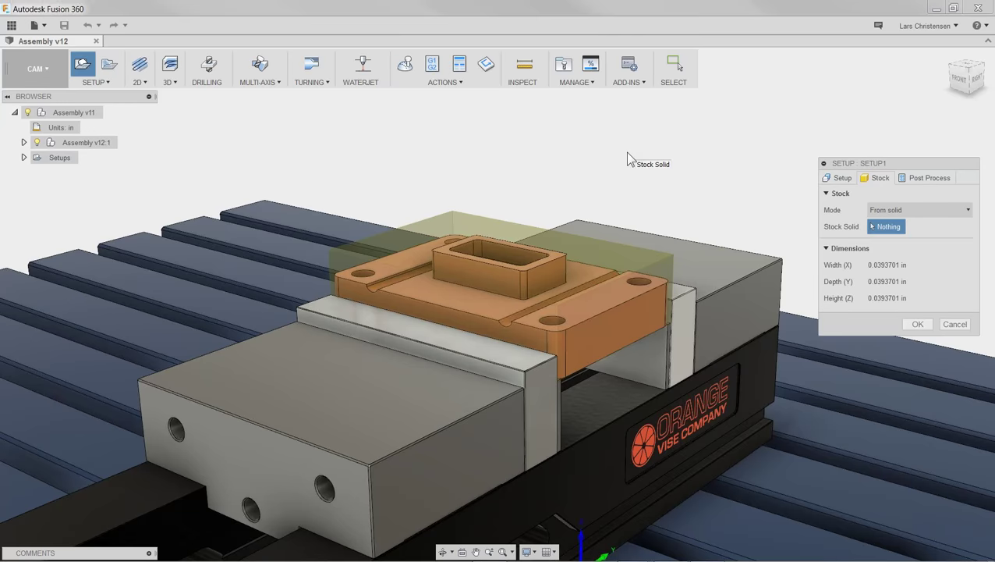
left_click(920, 210)
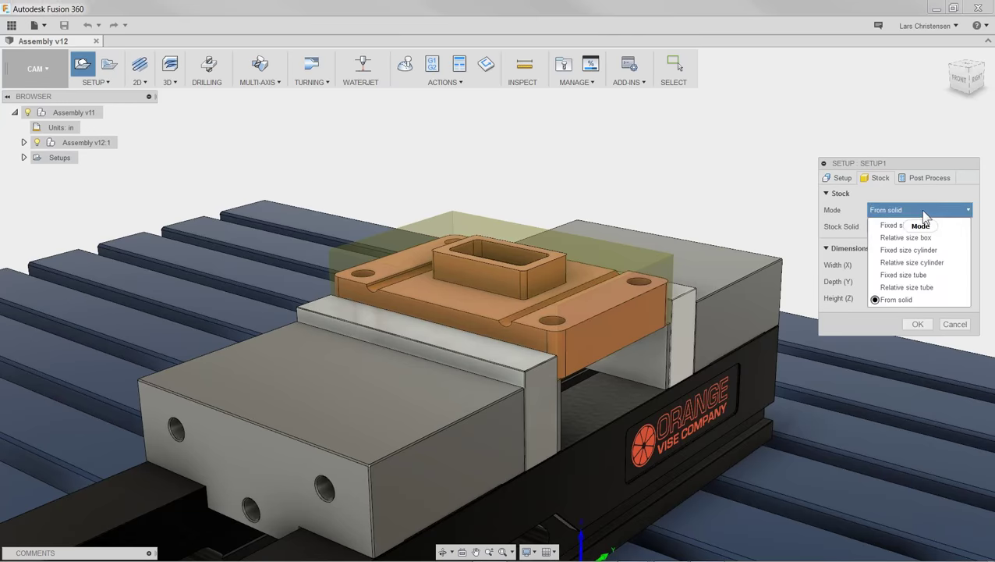
left_click(904, 300)
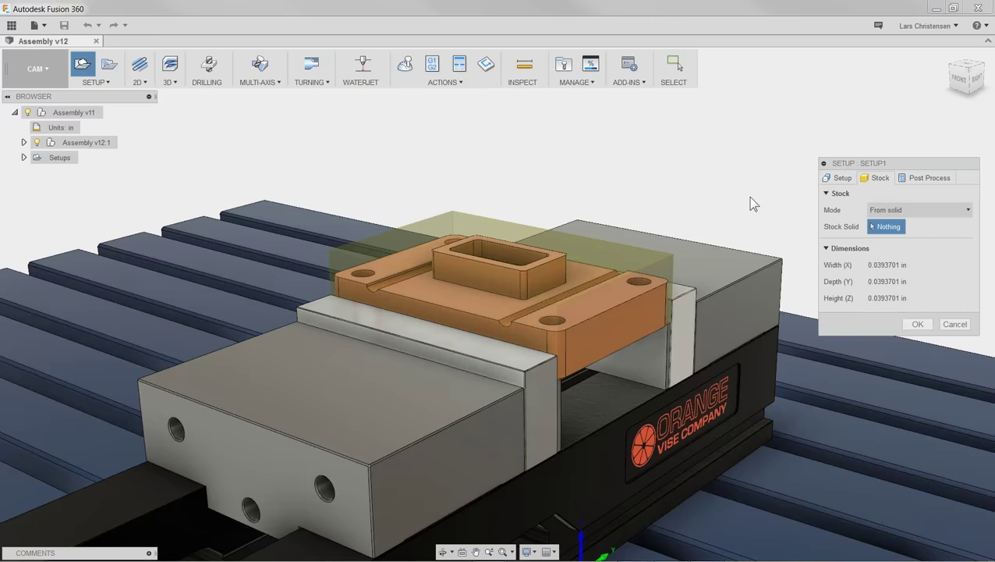
Step: Show the hidden Stock v3 component in the assembly and examine it in the vise, including its two cross holes
left_click(23, 142)
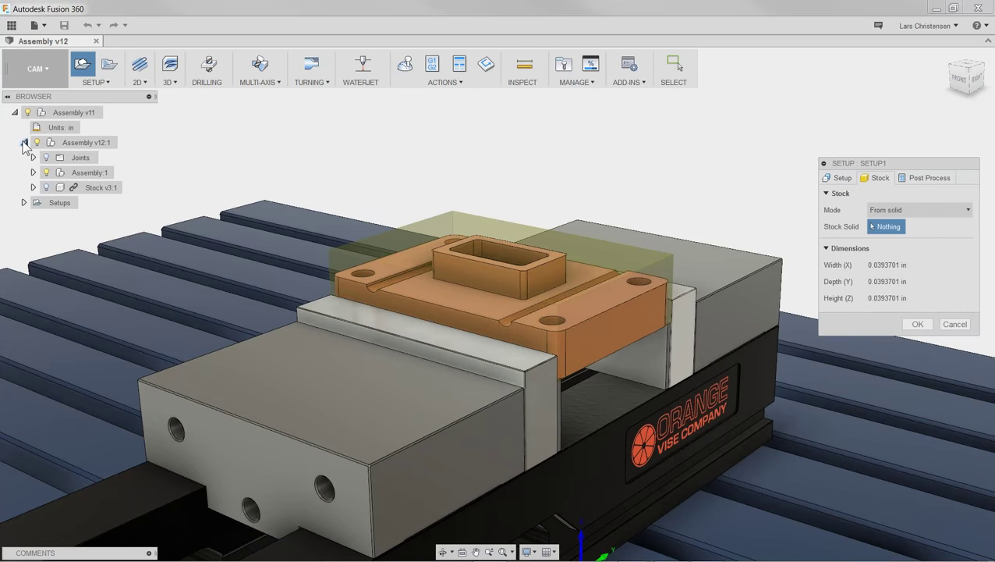
left_click(45, 187)
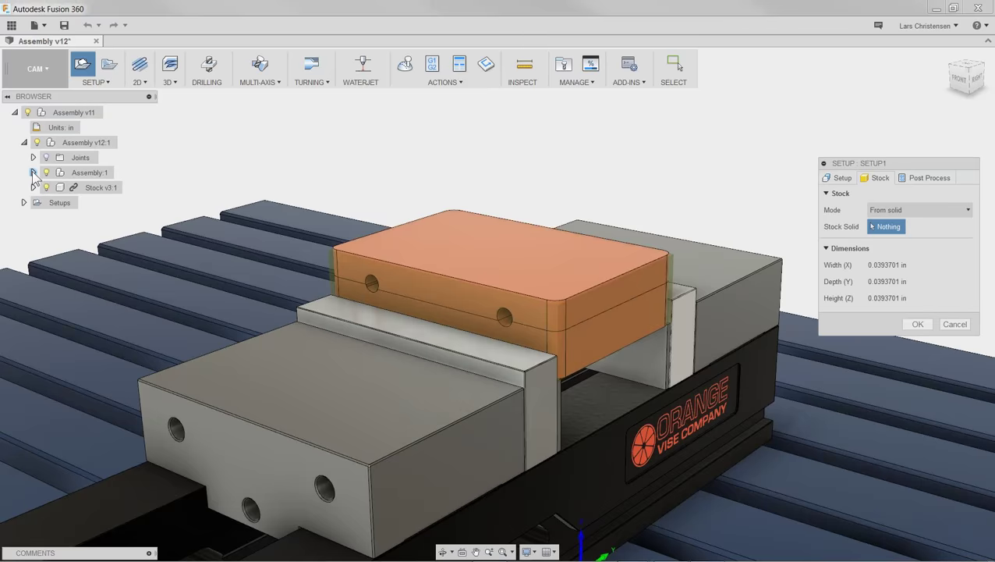
middle_click_drag(356, 142, 340, 150, "shift")
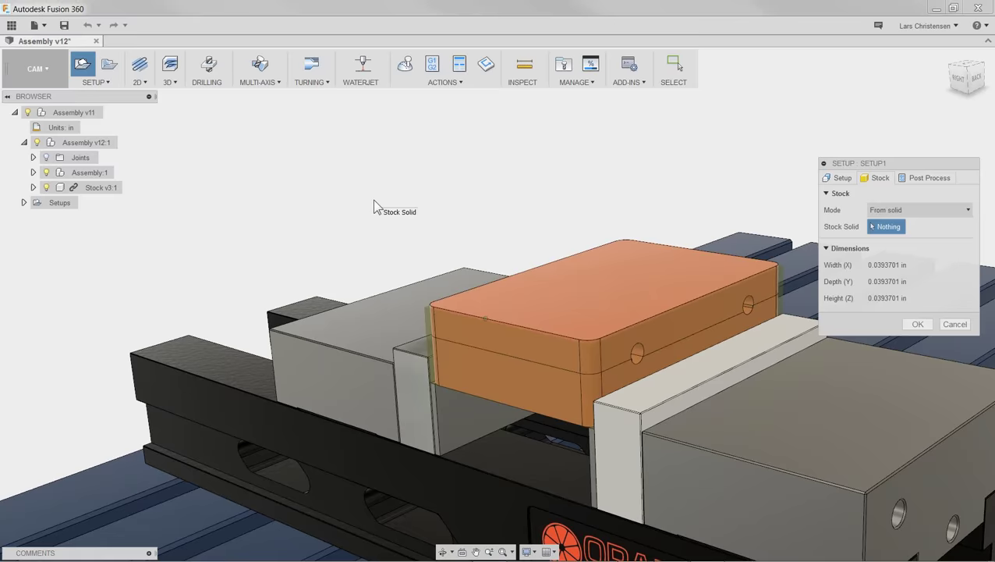
middle_click_drag(375, 201, 520, 293, "shift")
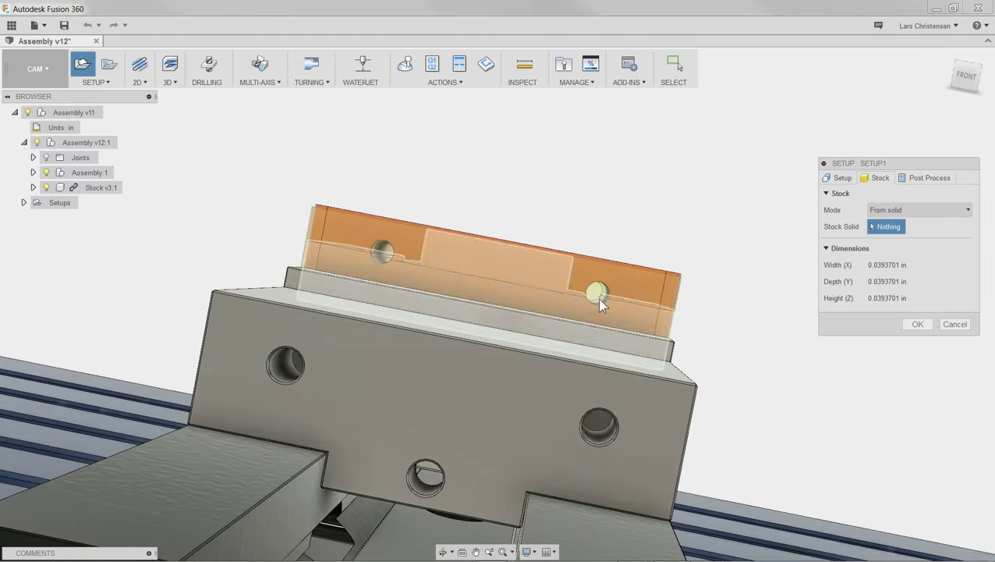
middle_click_drag(597, 297, 432, 234, "shift")
middle_click_drag(420, 237, 415, 155, "shift")
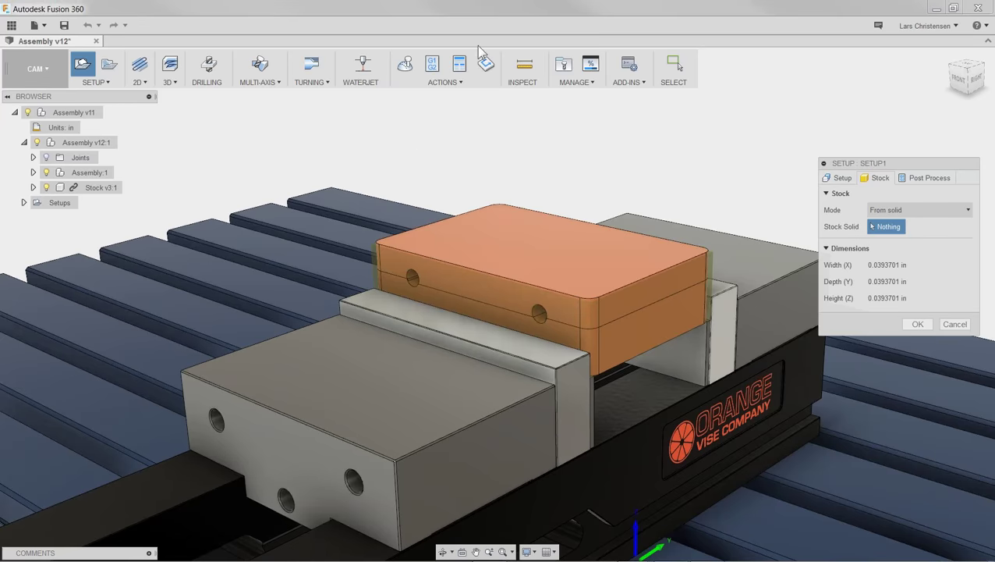
Step: Keep the stock mode From solid, select the stock block in the vise as the stock solid, and confirm the setup
left_click(903, 210)
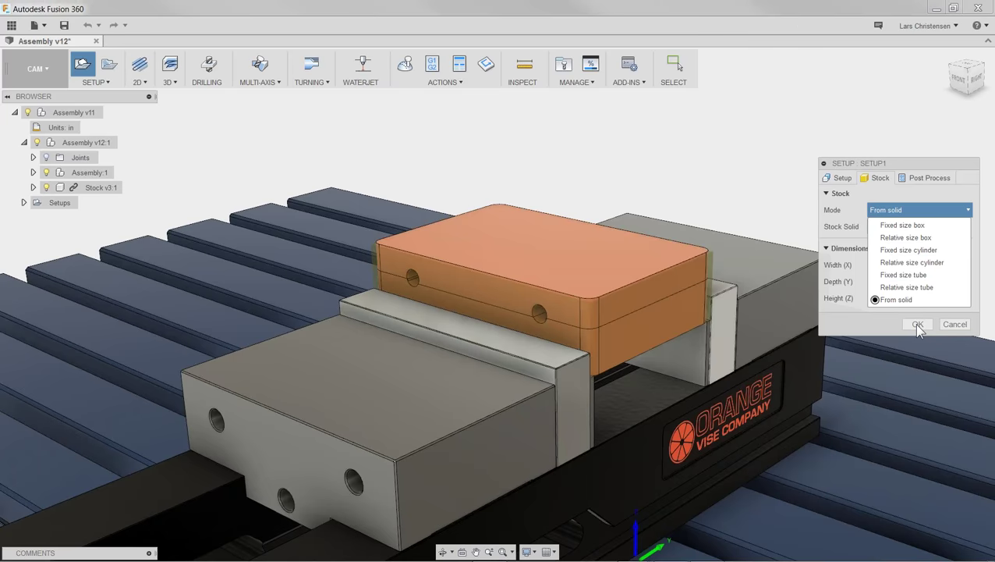
left_click(918, 327)
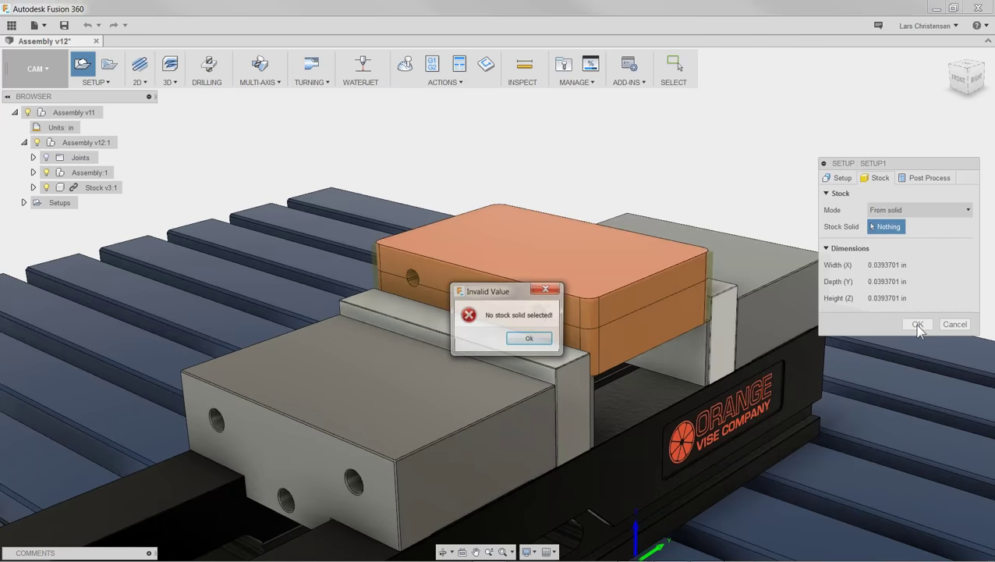
left_click(525, 339)
left_click(503, 290)
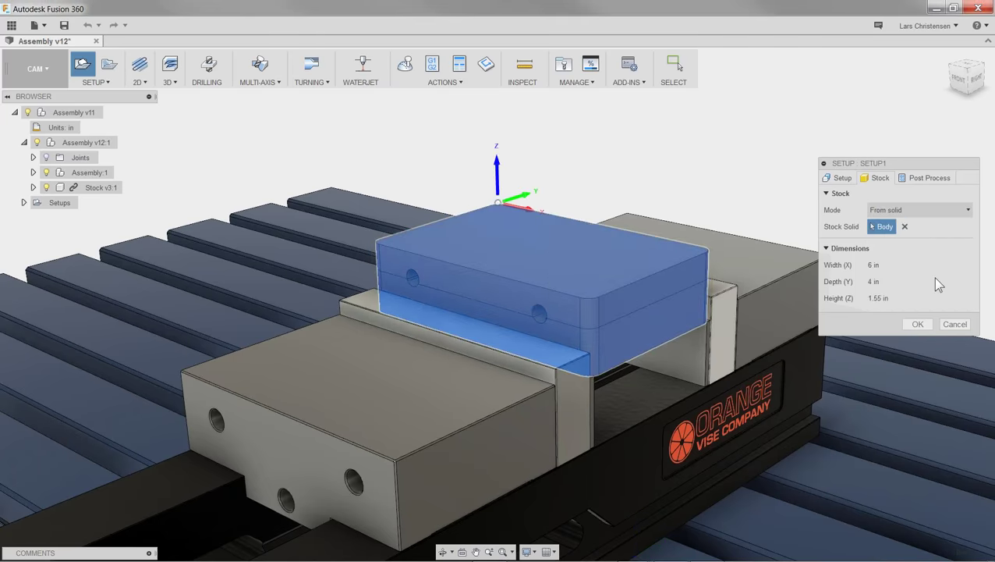
left_click(918, 324)
Step: Hide the Stock v3 component and collapse the Assembly v12 component in the browser
left_click(47, 188)
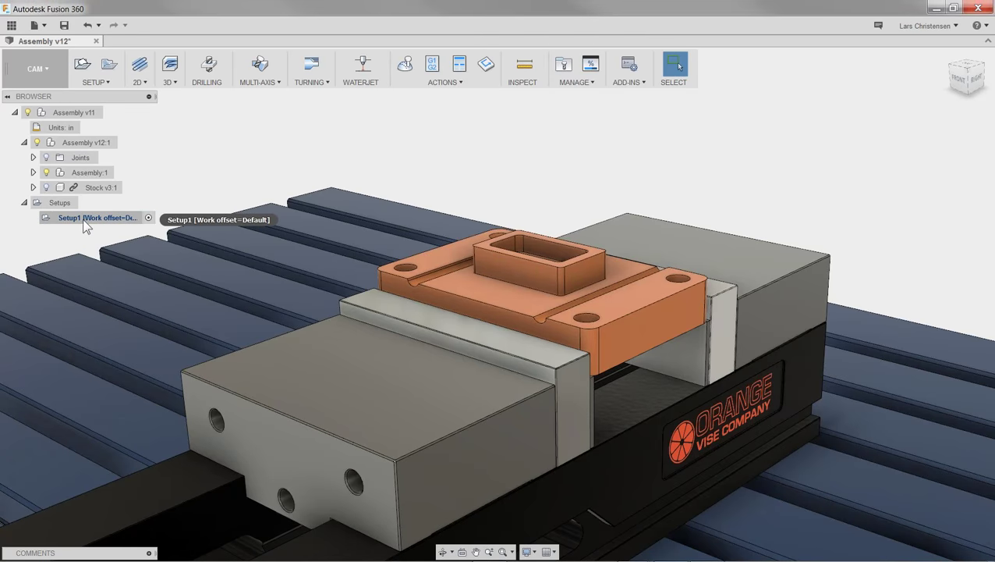
middle_click_drag(193, 171, 220, 184, "shift")
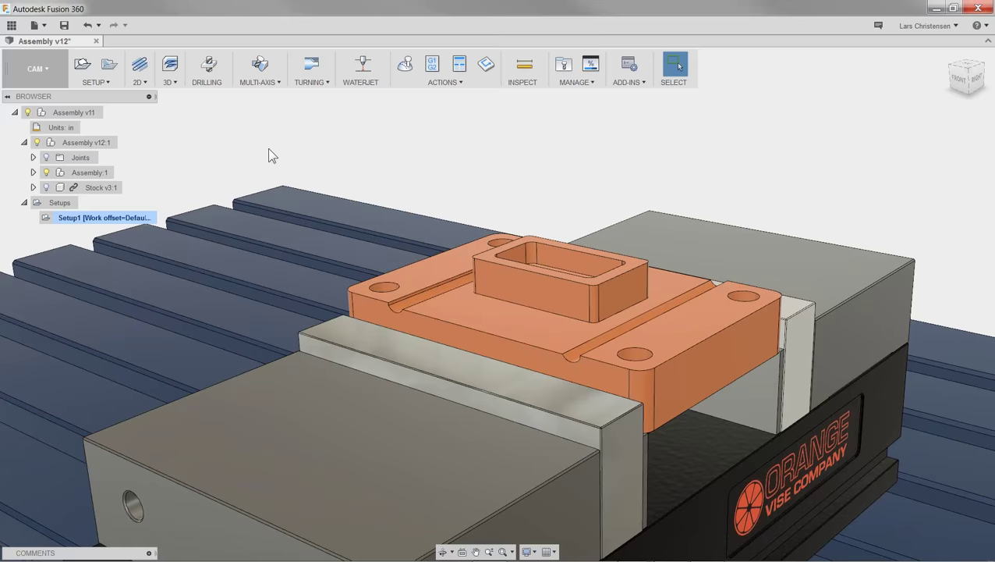
scroll(268, 147, "down", 2)
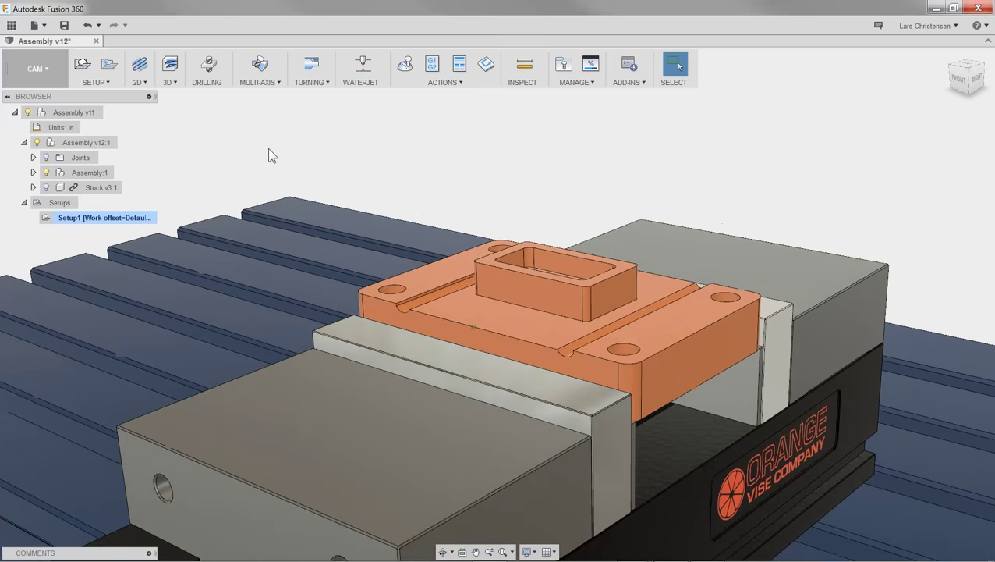
left_click(25, 142)
scroll(201, 140, "up", 3)
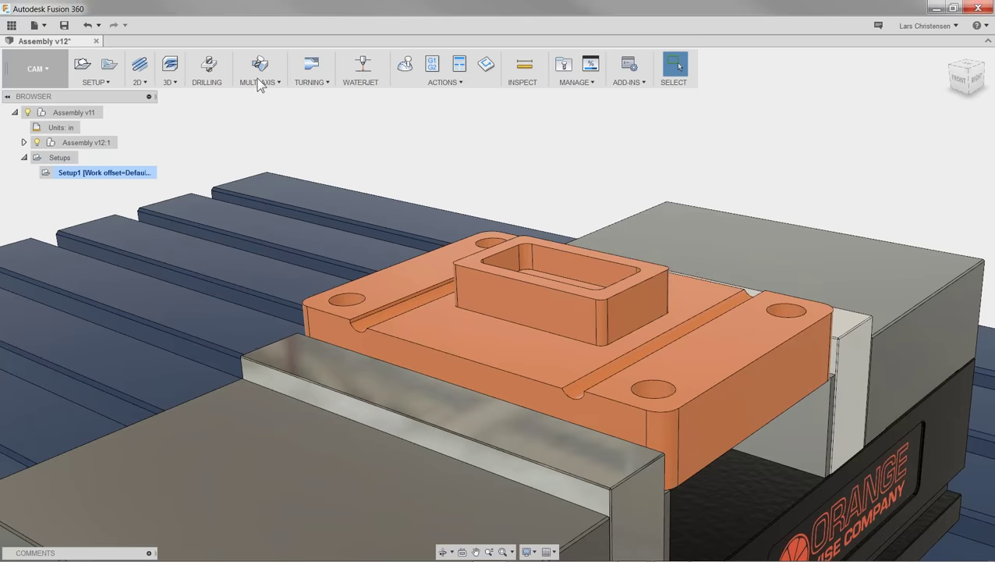
Step: Start a 2D Face operation in the setup and open its tool selection
left_click(142, 86)
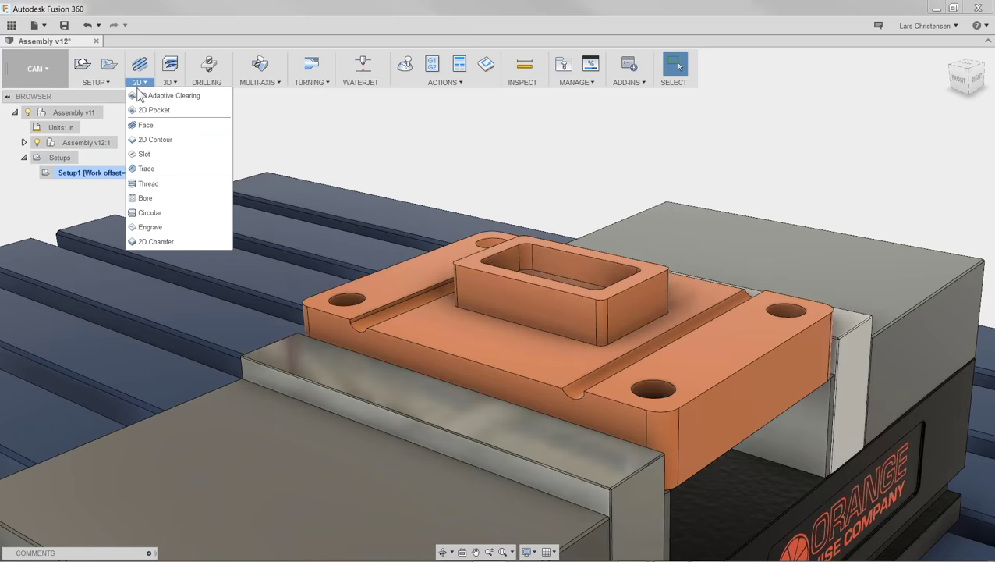
left_click(160, 125)
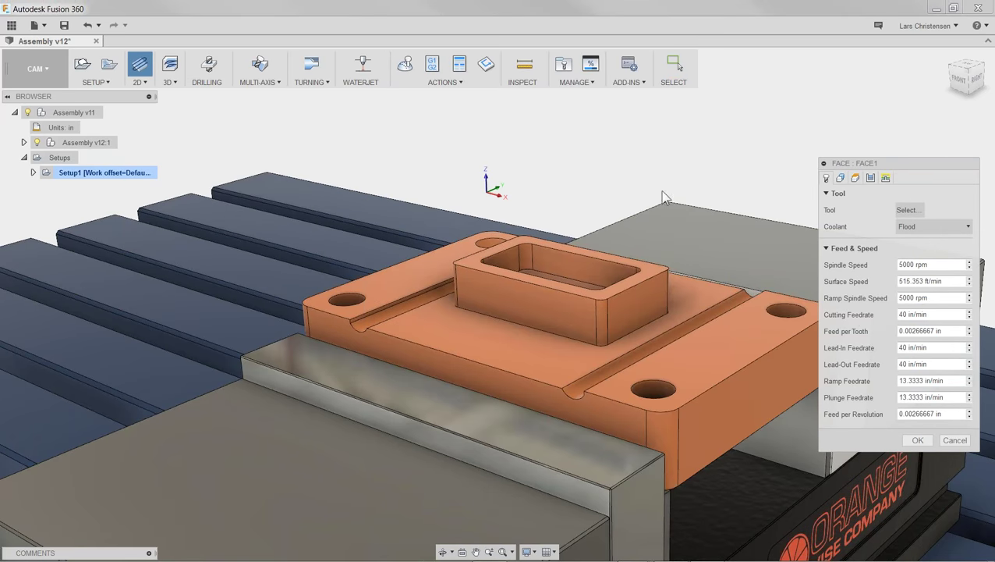
left_click_drag(897, 161, 901, 163)
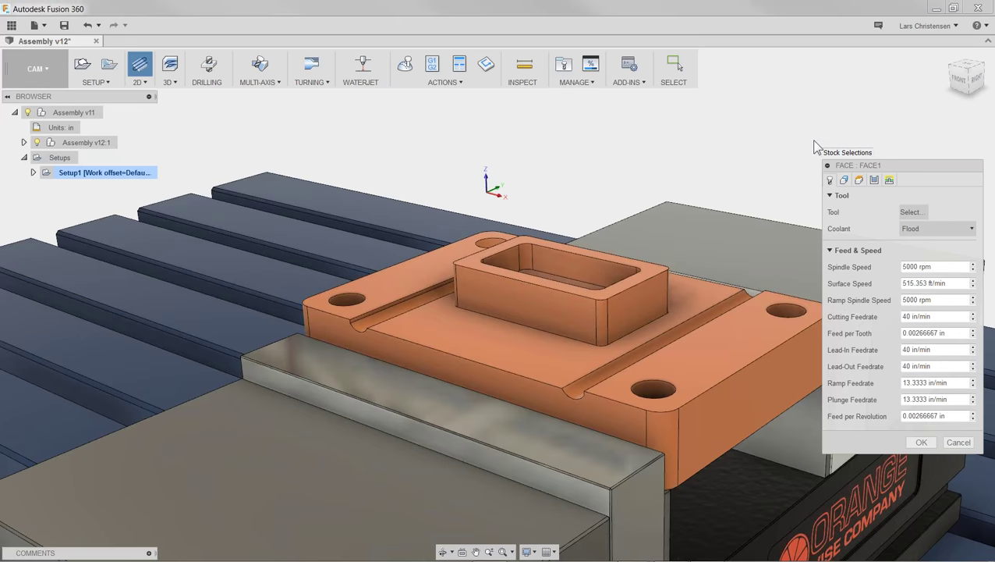
left_click(910, 212)
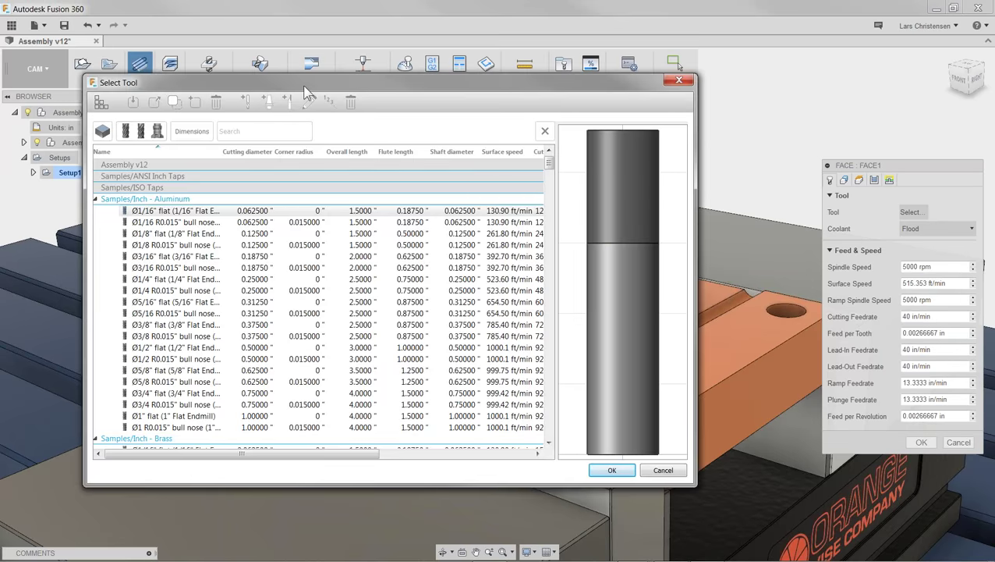
Step: Show the library tree in the tool selection and enlarge it until the full library names are readable
left_click_drag(304, 86, 414, 65)
left_click(208, 83)
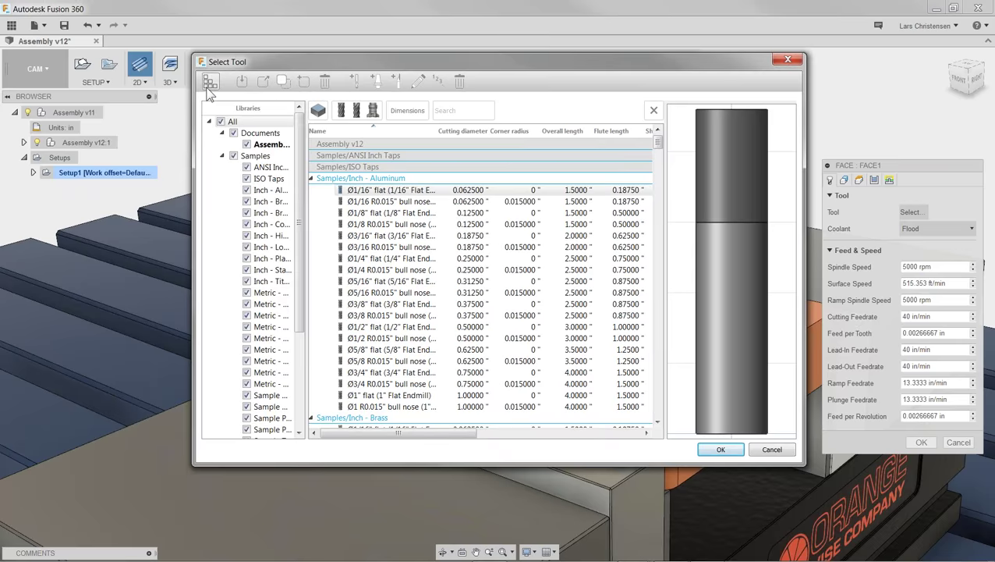
left_click_drag(193, 260, 101, 265)
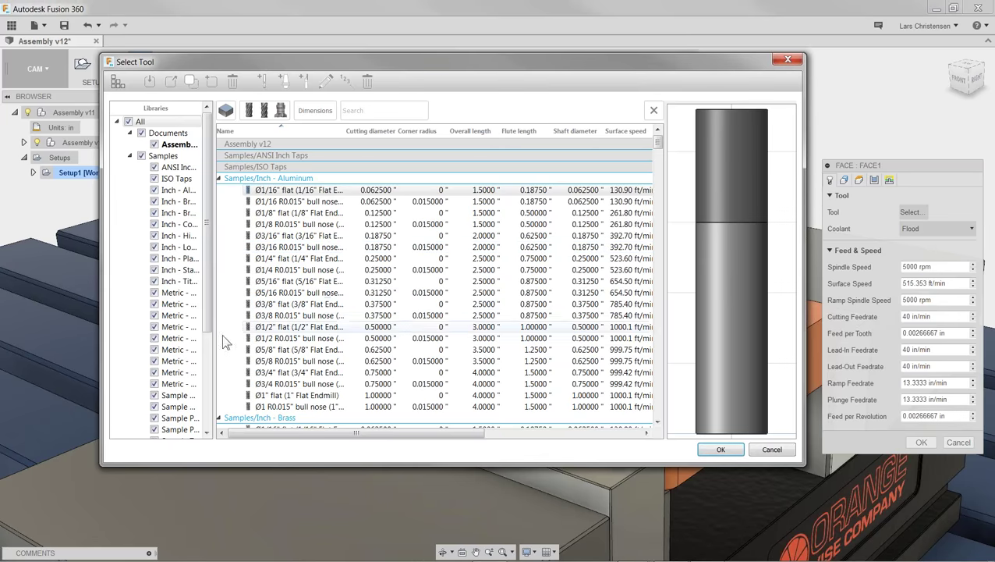
left_click_drag(213, 337, 270, 337)
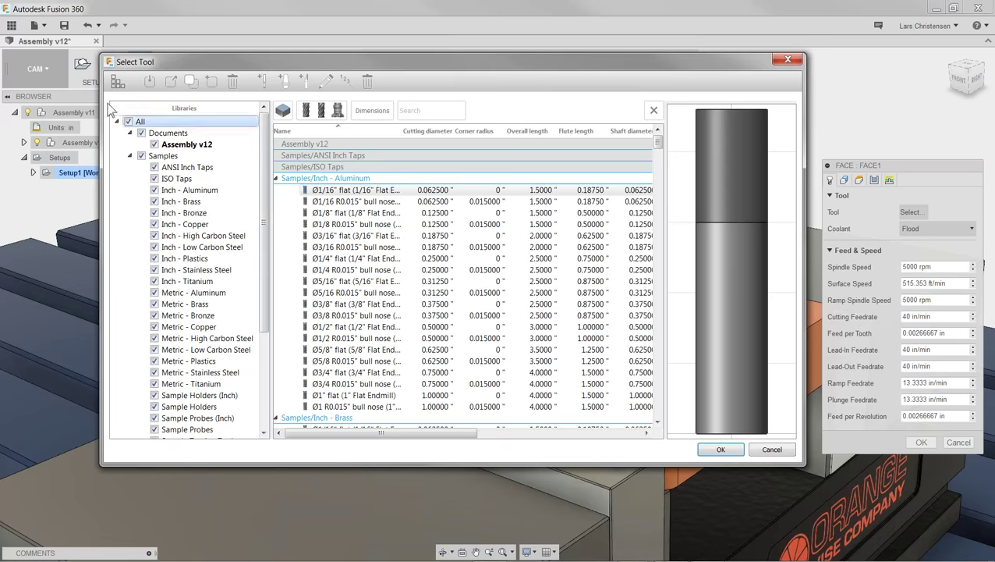
Step: Try hiding and showing the tool library tree
left_click(118, 82)
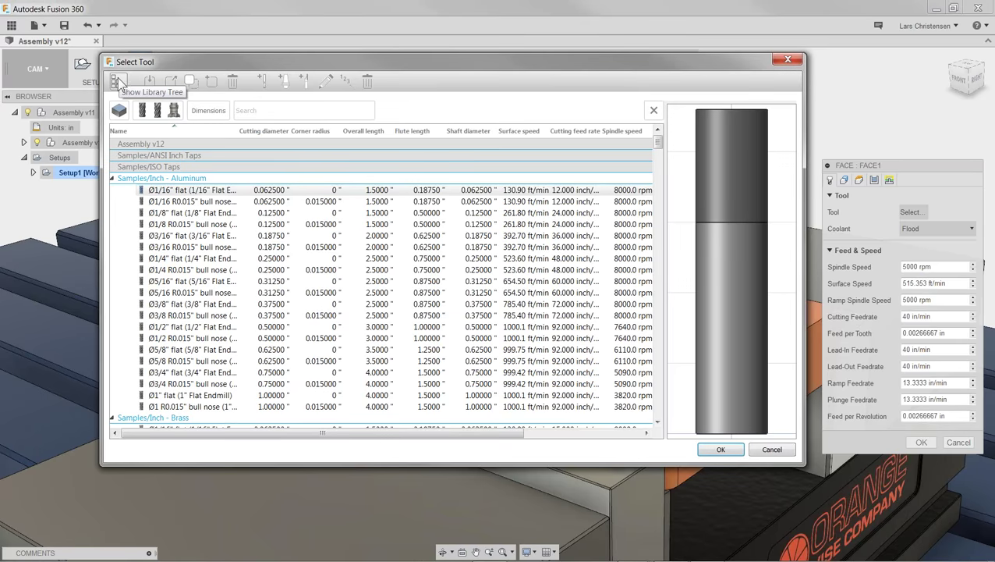
left_click(118, 83)
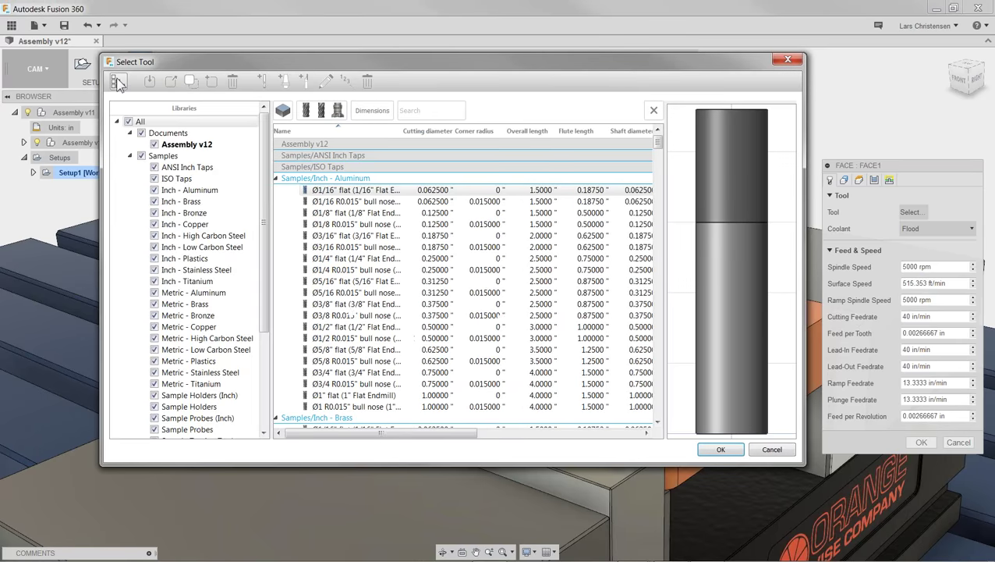
left_click(117, 83)
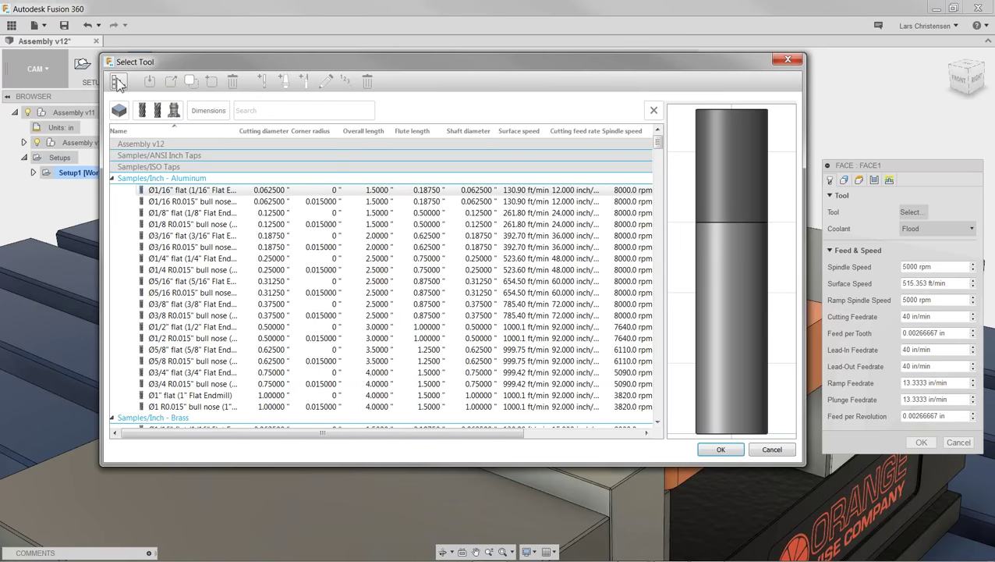
left_click(117, 83)
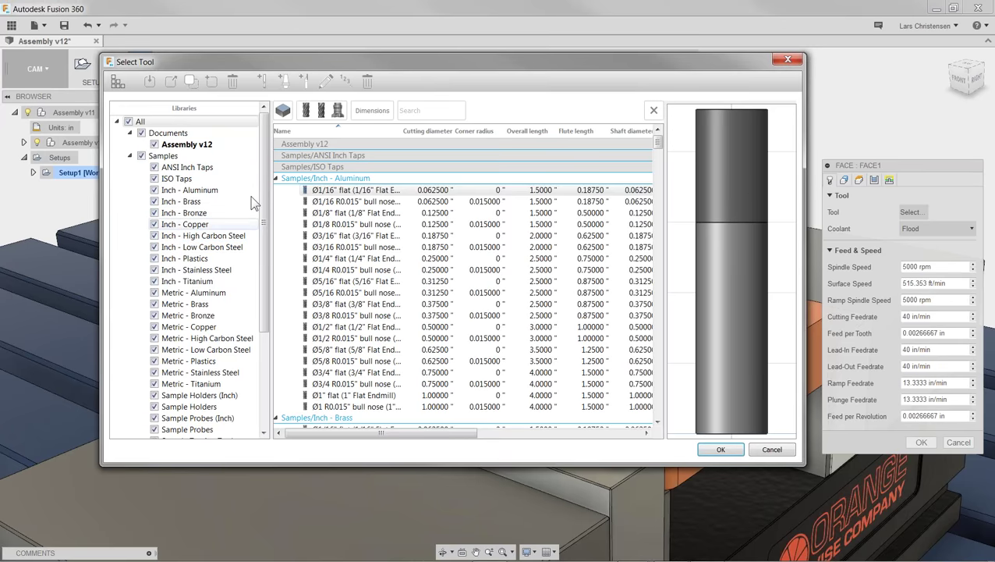
Step: Assign the Ø2" face mill from the Tutorial (Inch) library to the Face operation and generate its toolpath with the default stock contour
scroll(263, 191, "down", 3)
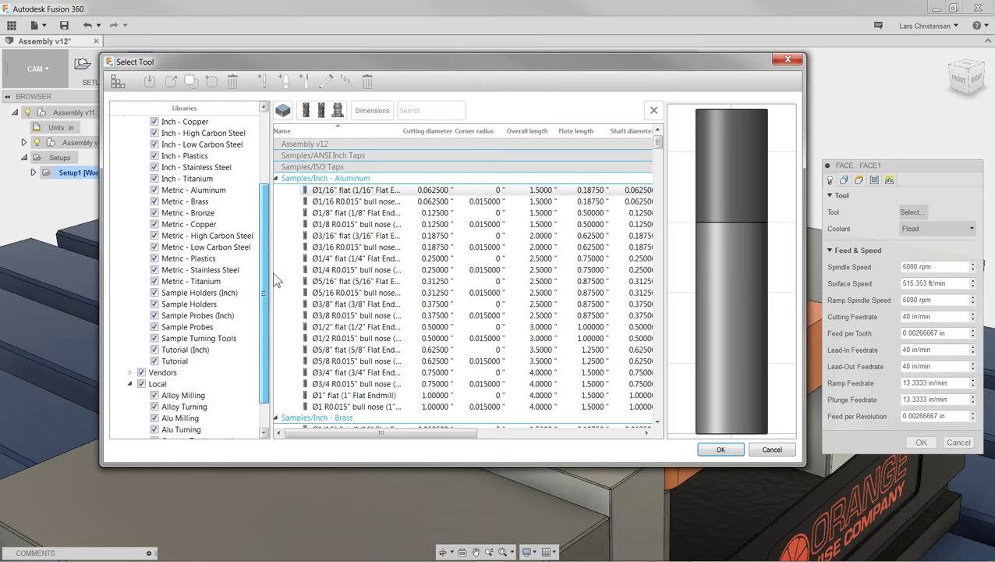
scroll(273, 281, "down", 1)
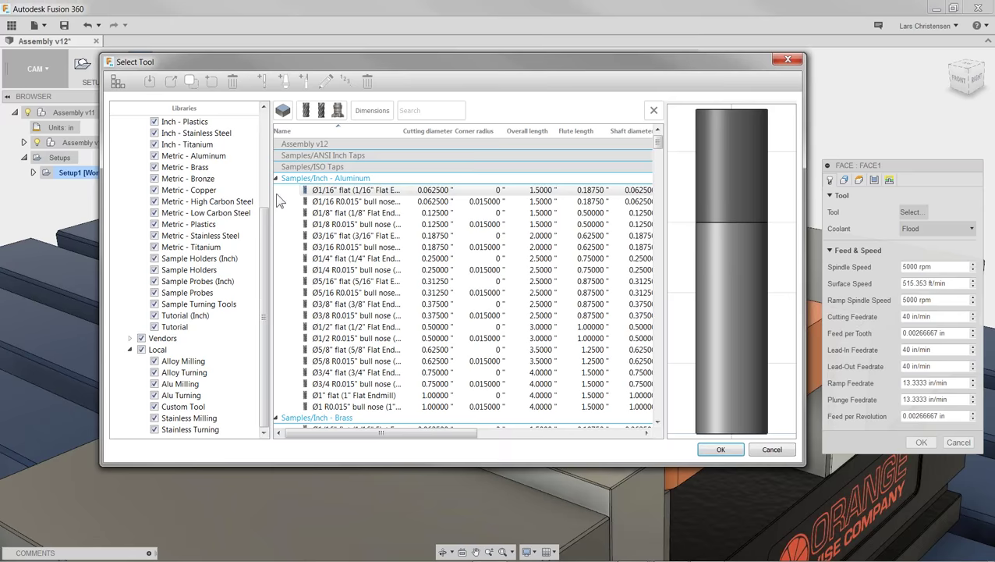
left_click(182, 318)
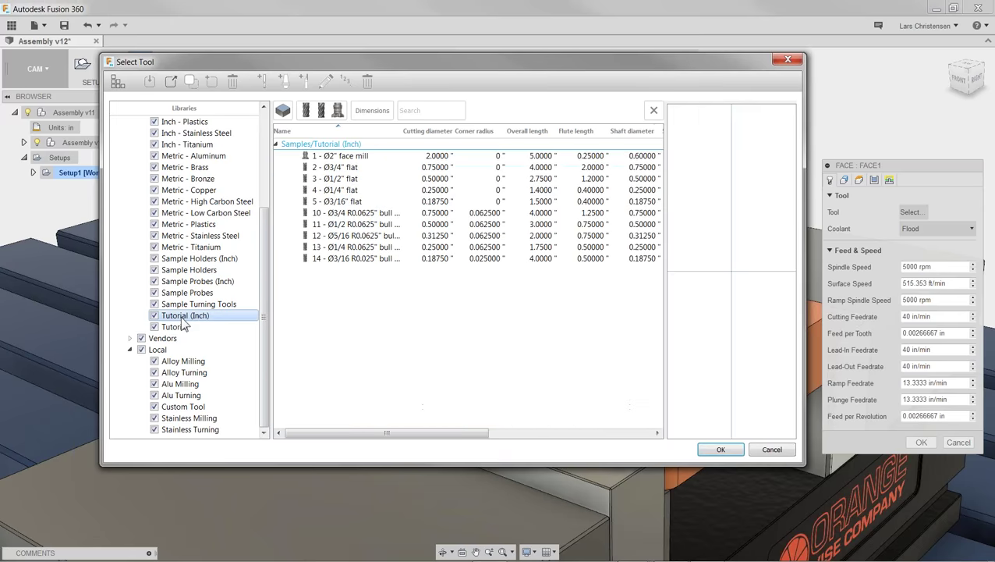
left_click(344, 159)
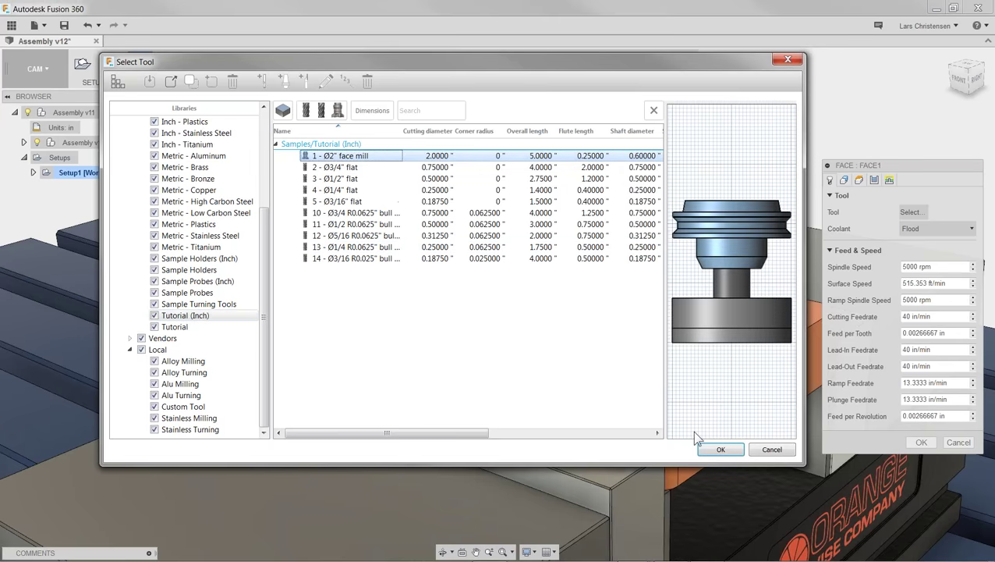
left_click(718, 449)
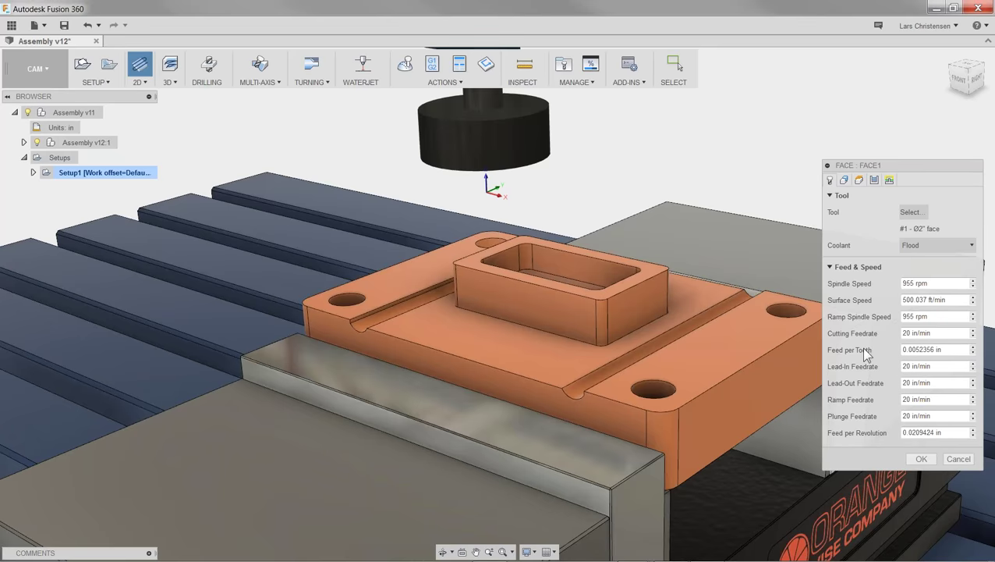
left_click(843, 180)
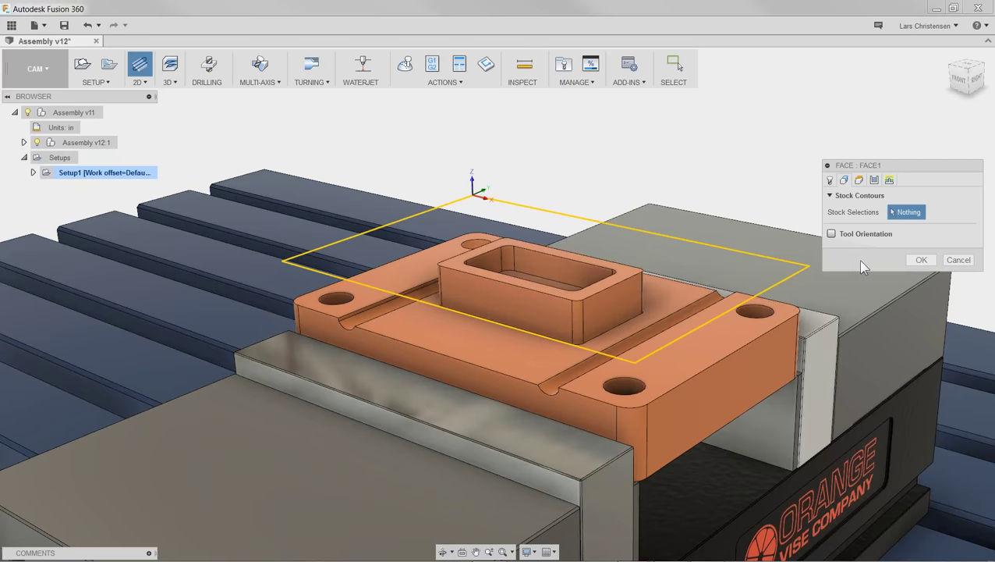
left_click(920, 259)
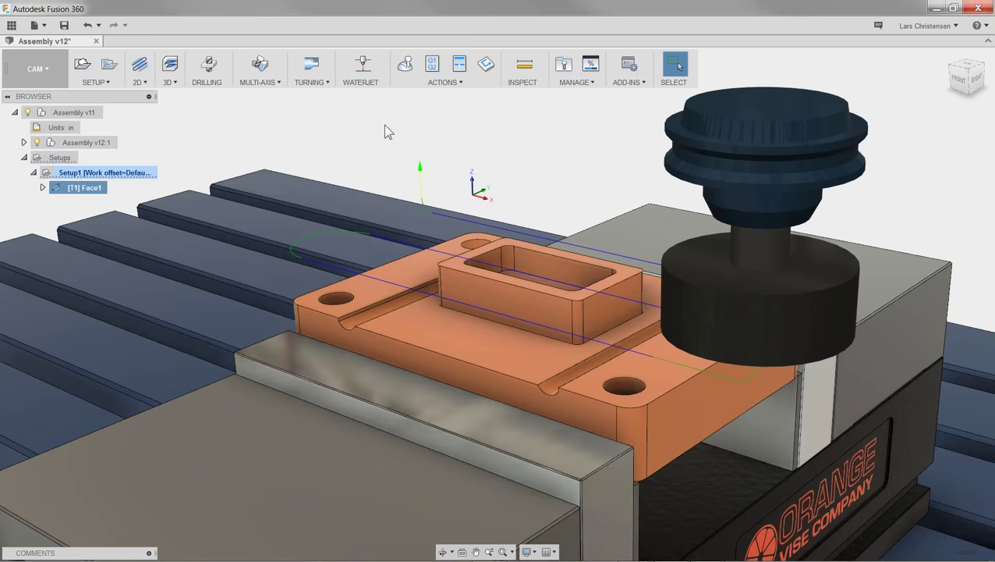
Step: Open the simulation of the Face toolpath with stock display turned on and the toolpath mode set to Tail
left_click(407, 68)
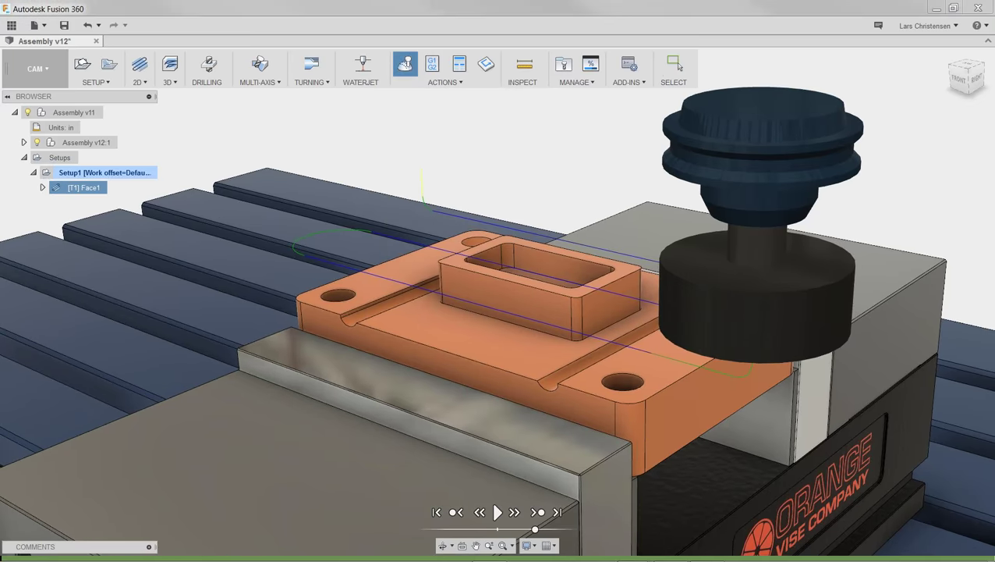
left_click_drag(882, 220, 866, 197)
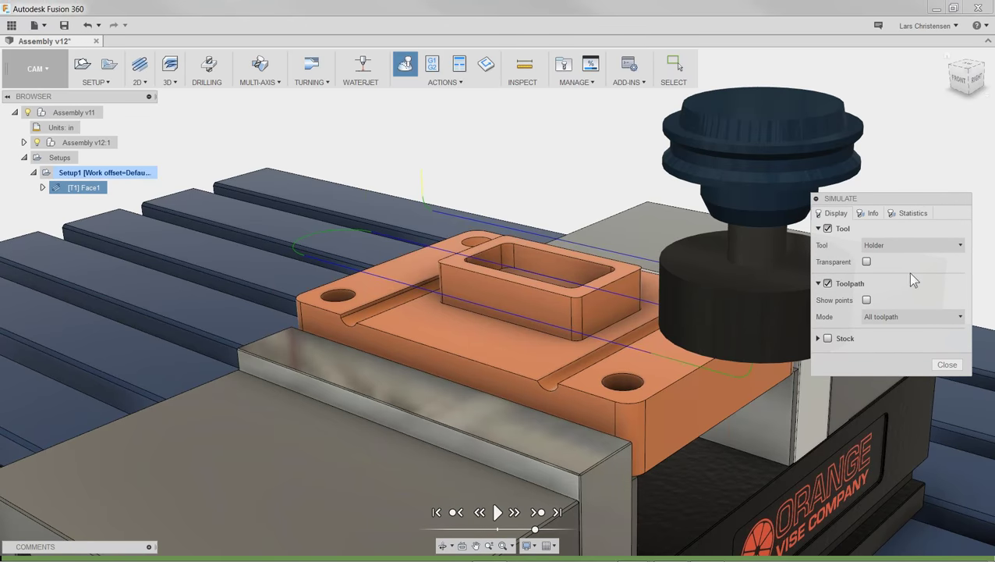
left_click(828, 339)
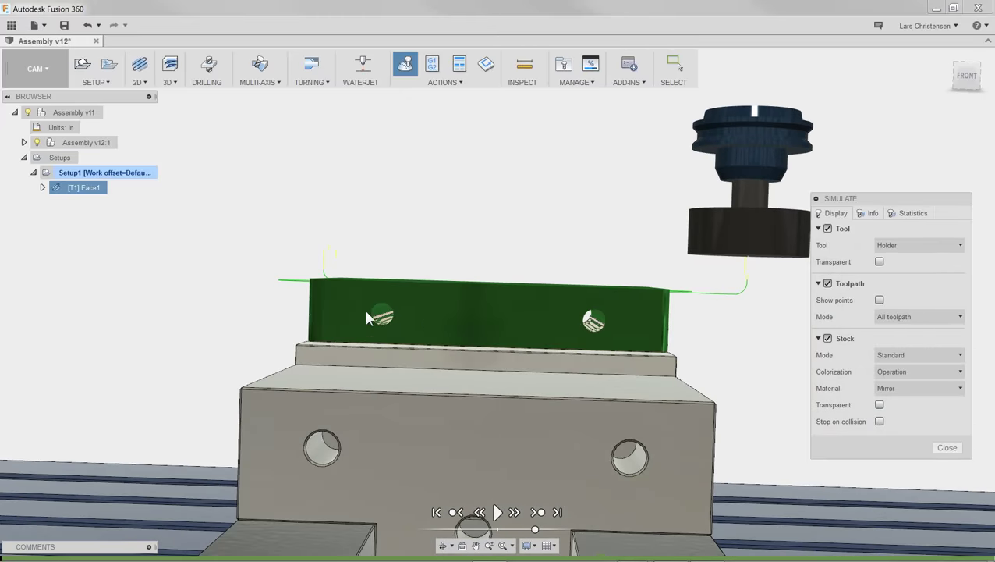
middle_click_drag(590, 317, 476, 333, "shift")
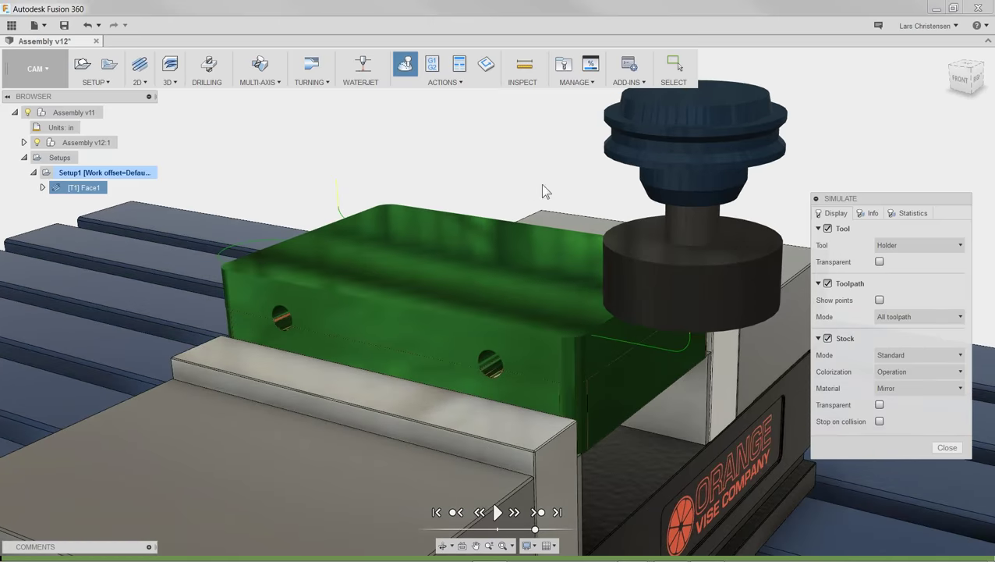
left_click(910, 317)
left_click(914, 382)
Step: Play the facing simulation at a slower speed, pause it midway to examine the cut up close, and play it through again
left_click(497, 513)
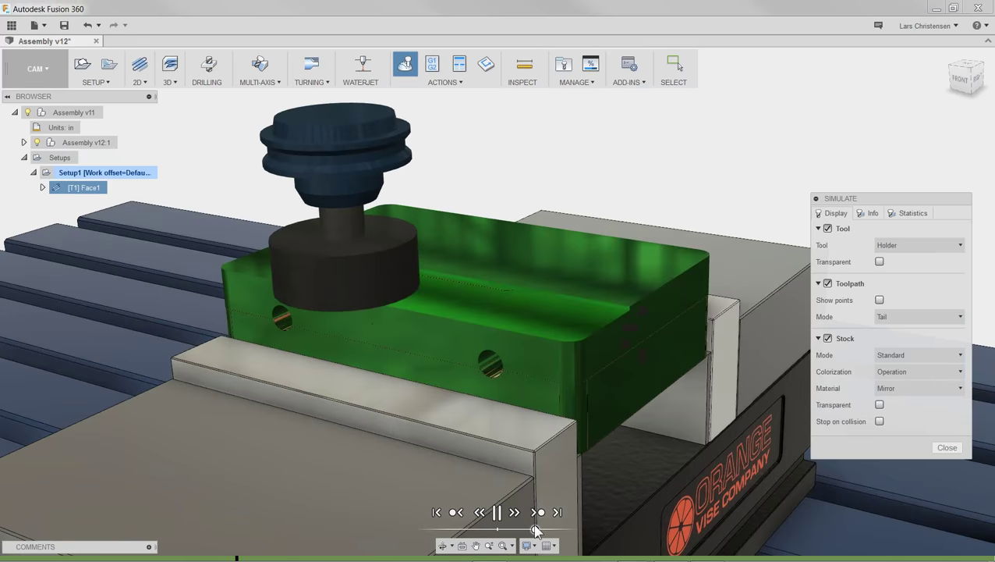
left_click_drag(535, 528, 522, 529)
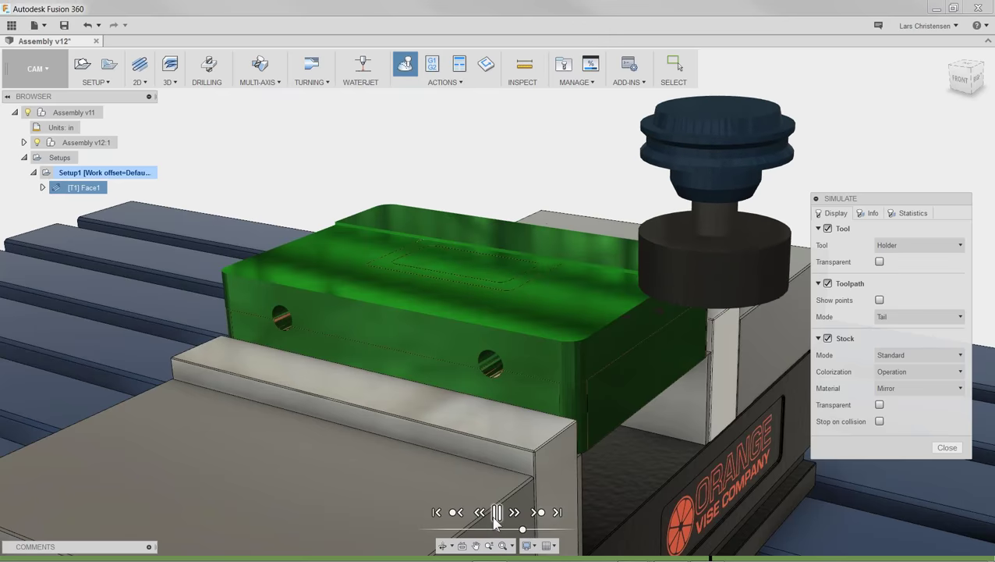
left_click(496, 514)
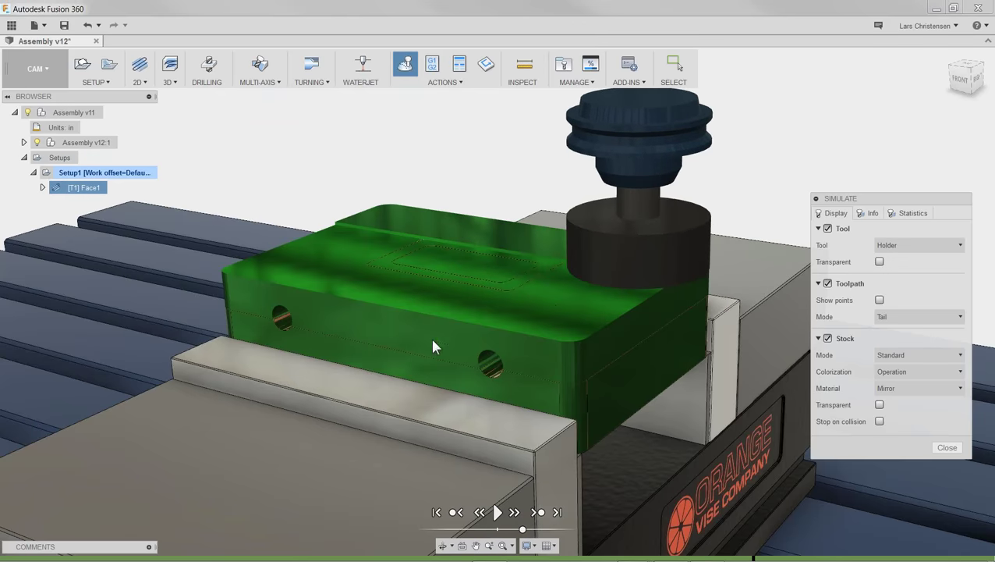
middle_click_drag(535, 303, 556, 234, "shift")
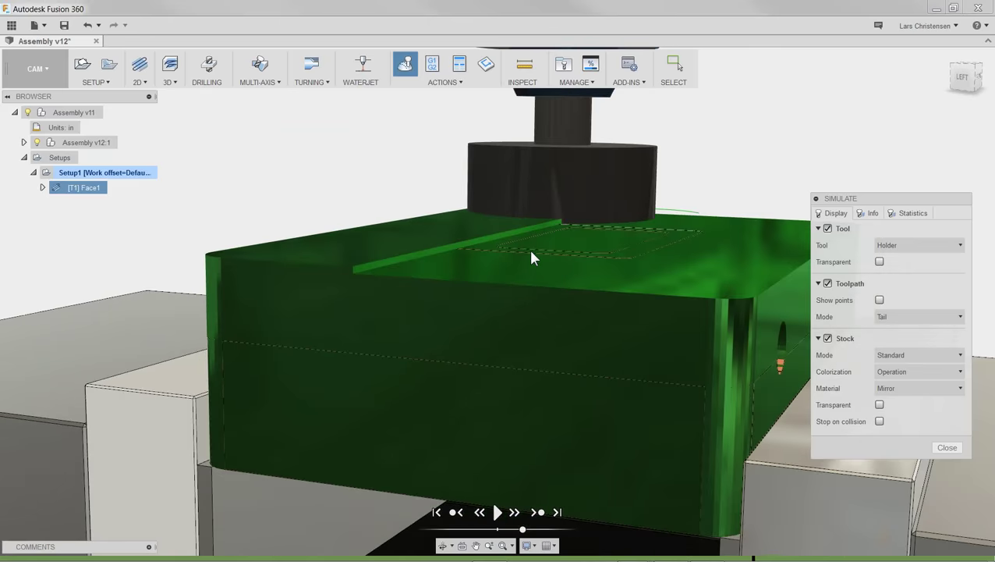
left_click(497, 511)
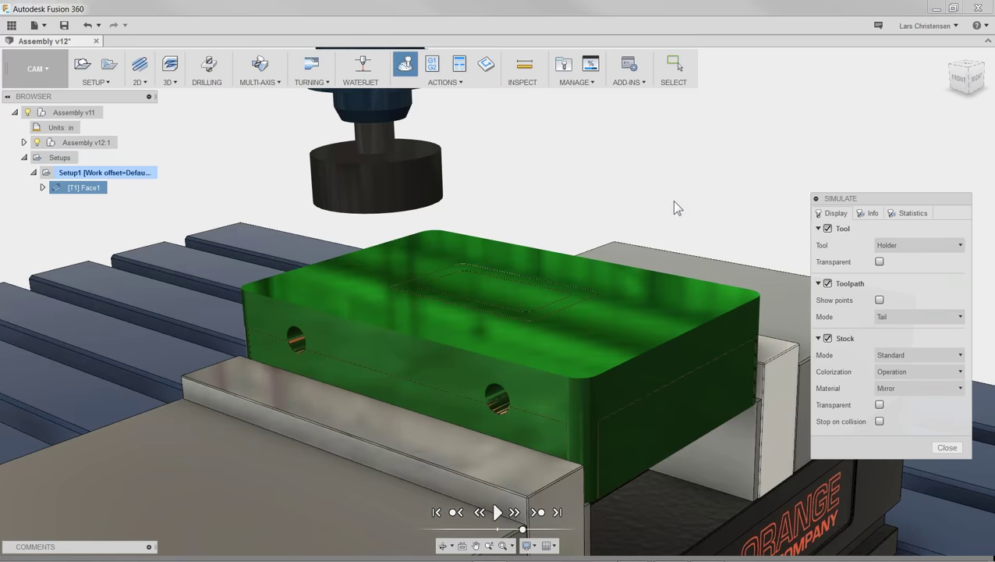
left_click(497, 512)
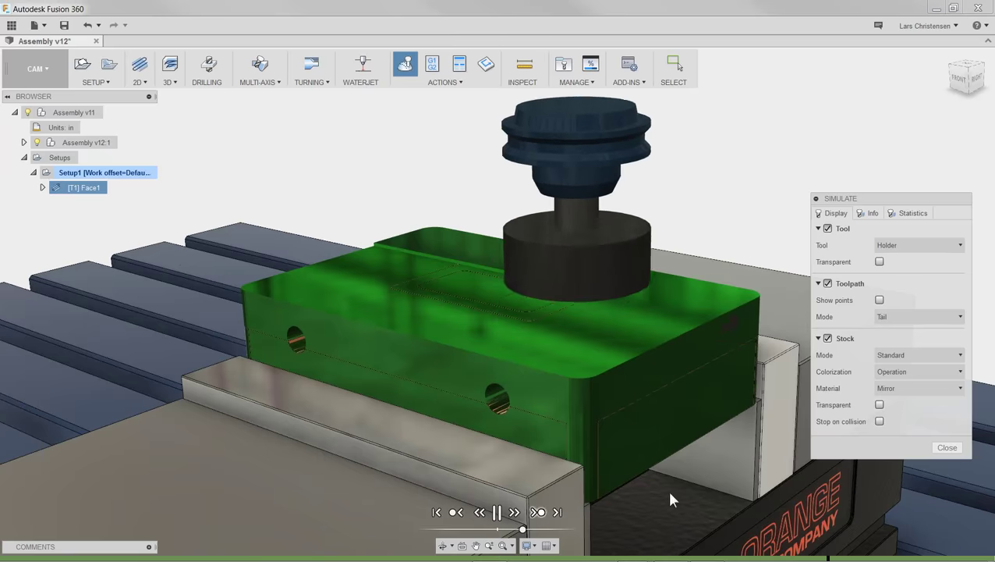
Step: Close the simulation and start post processing Setup1, resetting the post processor folder to the system default location
left_click(946, 447)
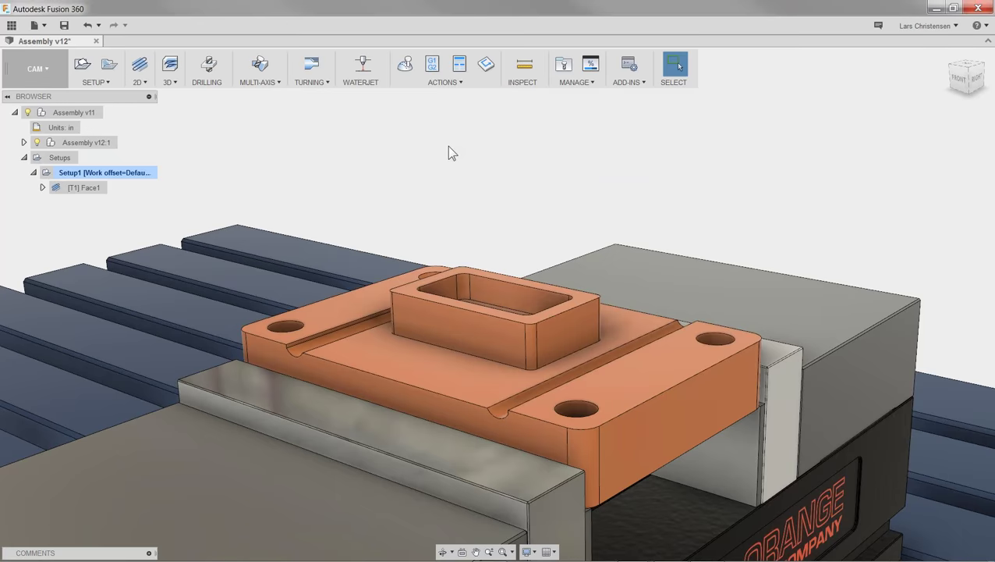
left_click(437, 69)
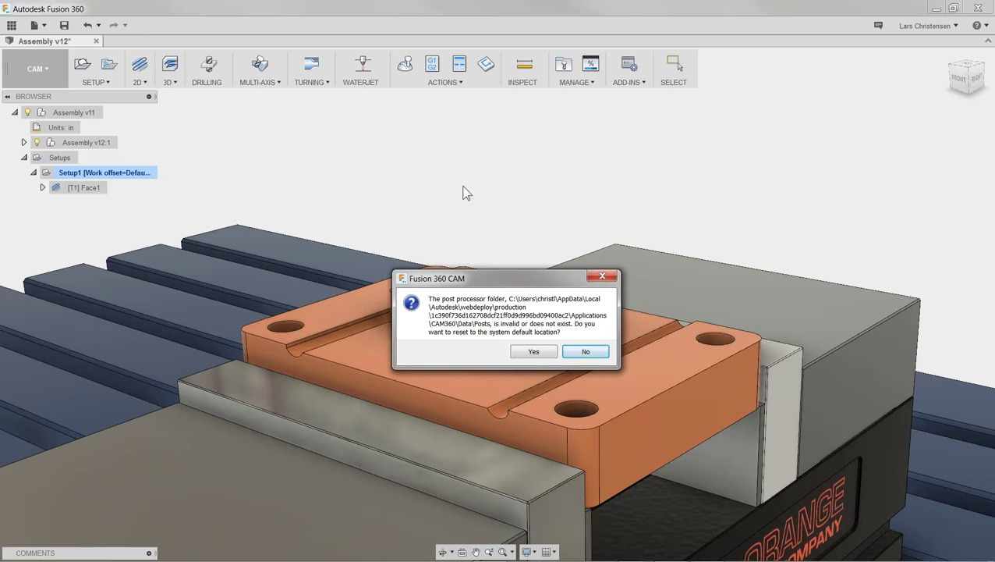
left_click(529, 358)
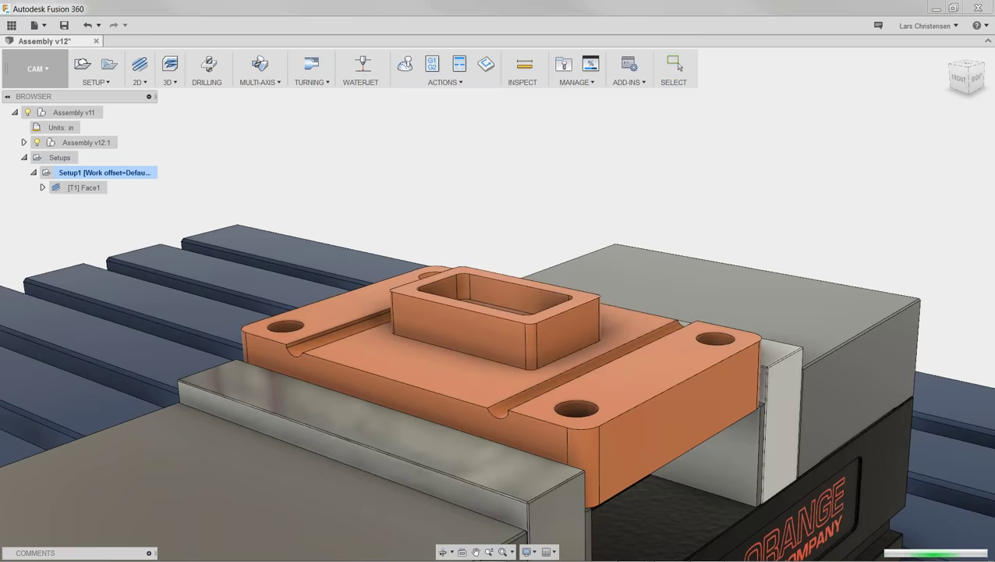
left_click_drag(538, 113, 339, 69)
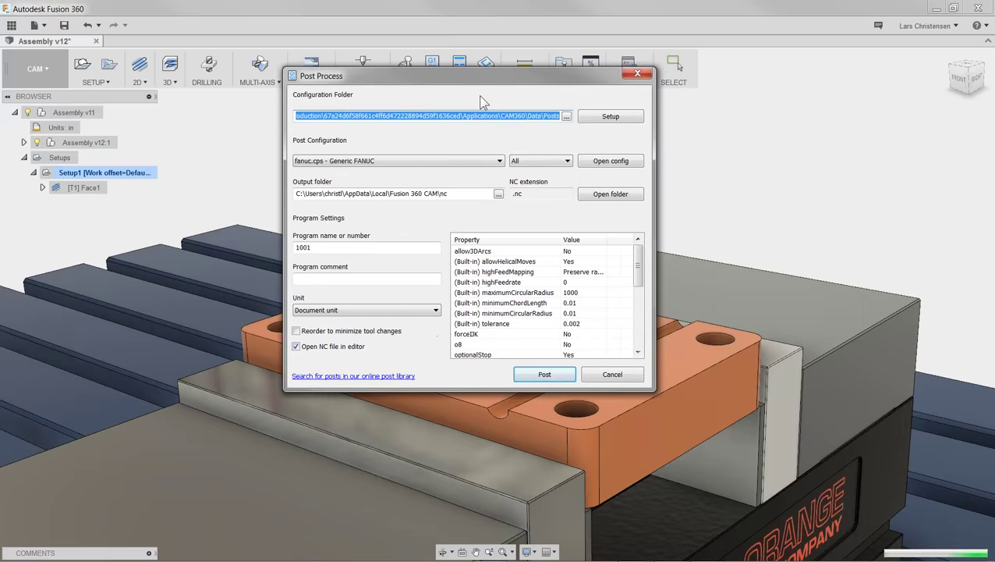
left_click_drag(476, 84, 445, 88)
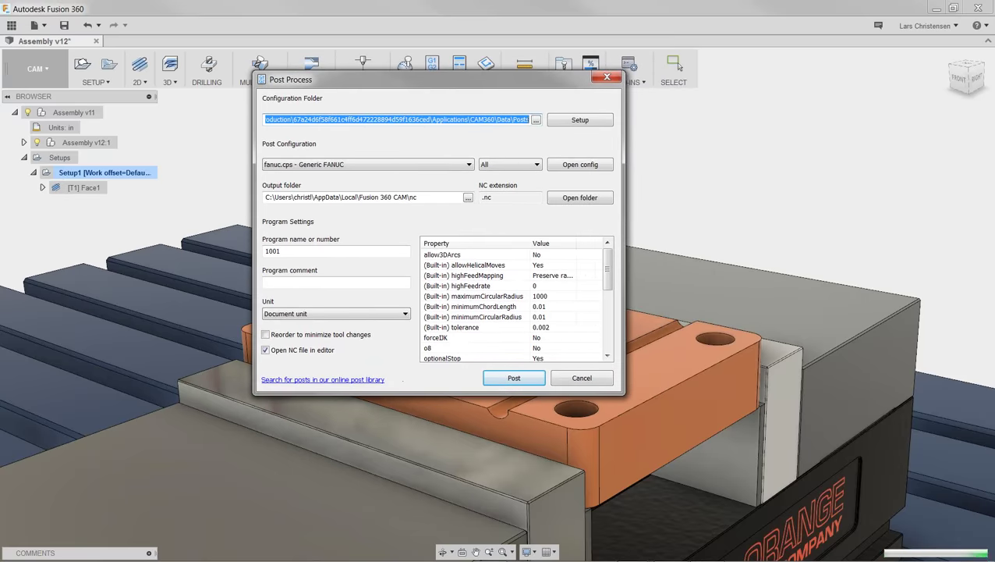
Step: Look through the available post configurations and choose haas.cps - Generic HAAS
left_click(426, 162)
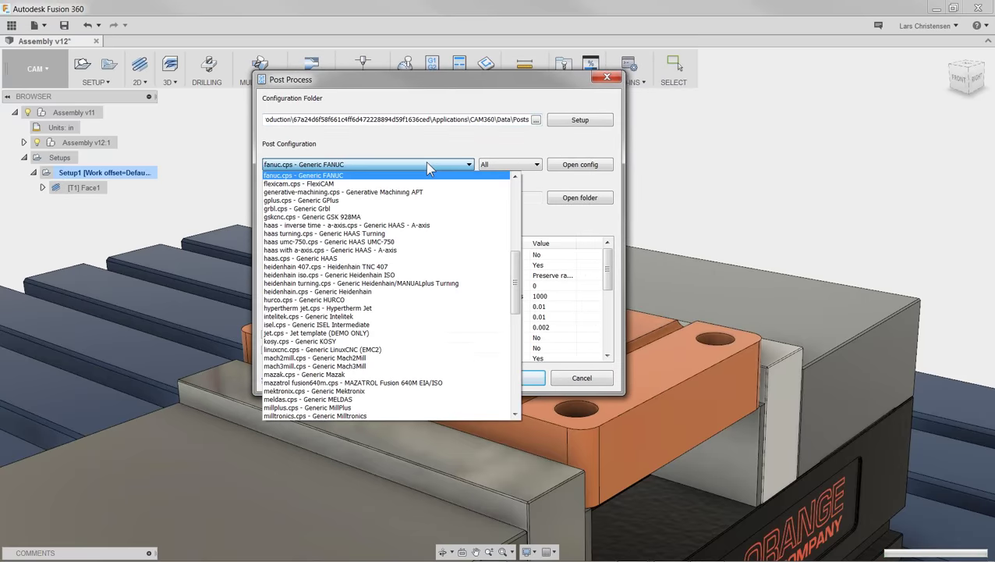
left_click_drag(517, 306, 505, 191)
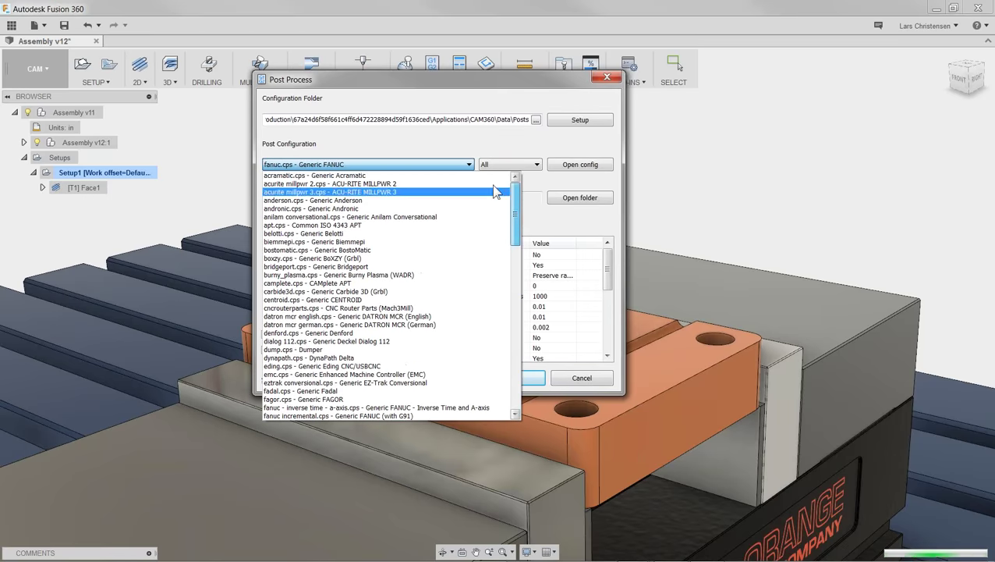
left_click(419, 137)
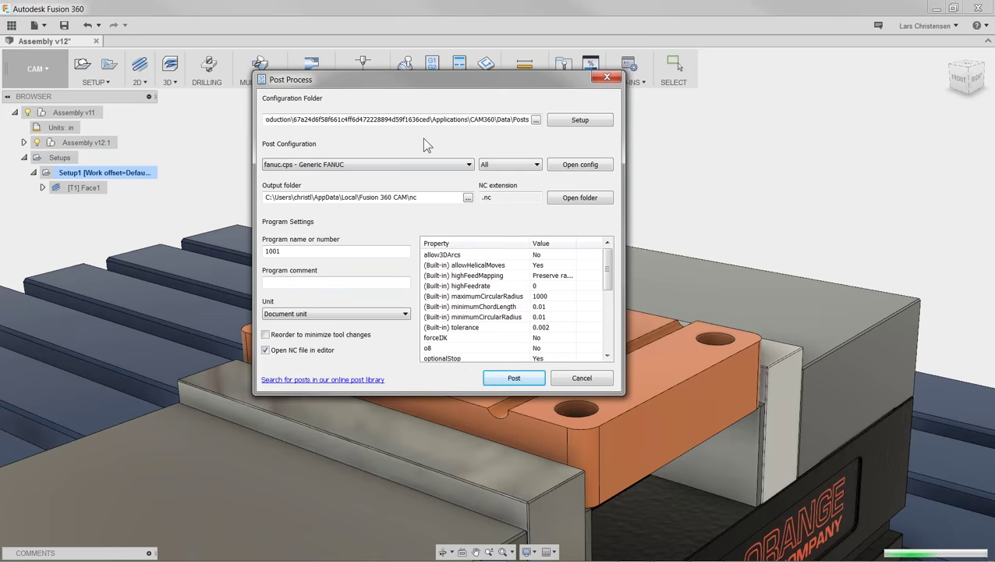
left_click(388, 164)
left_click(318, 167)
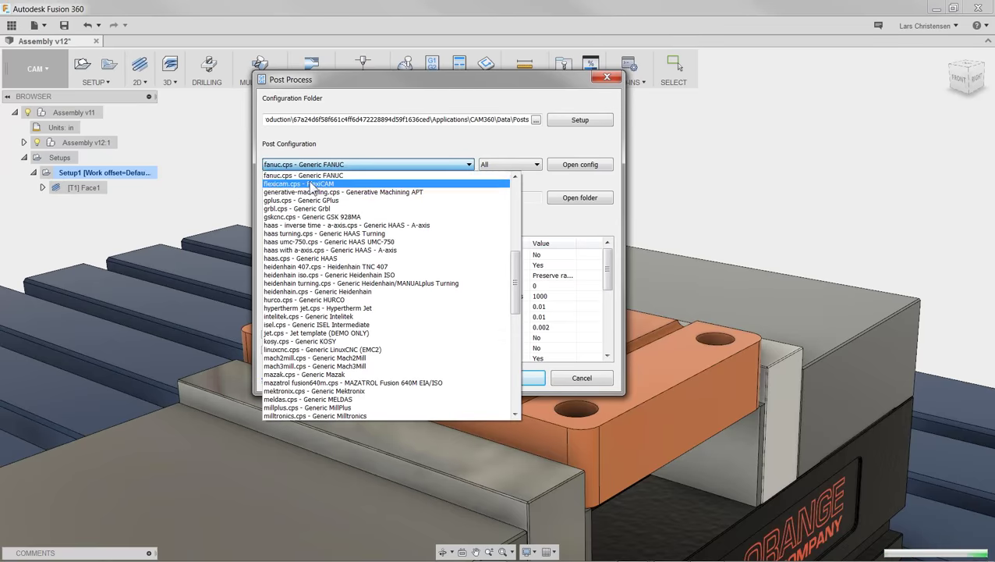
left_click(295, 260)
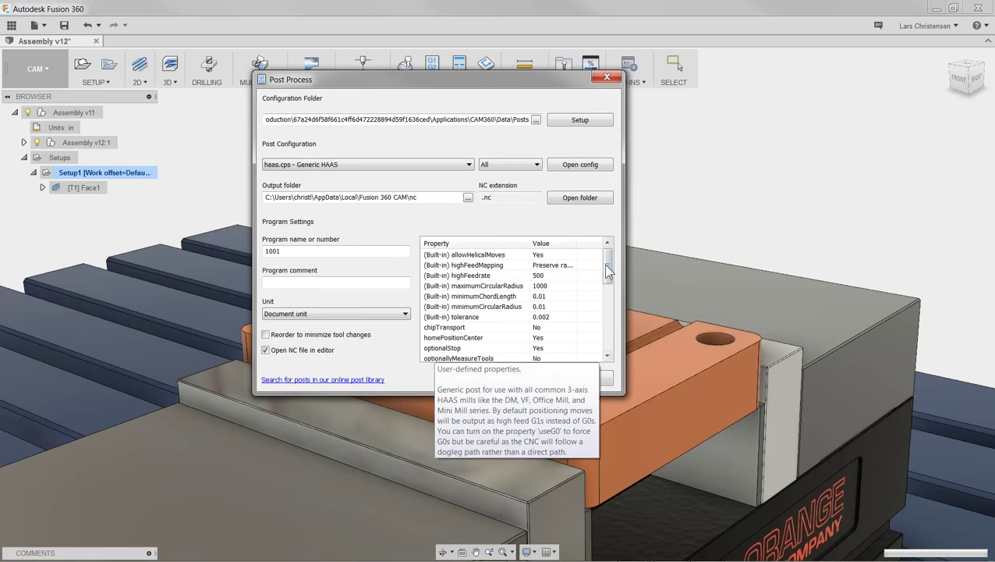
Step: Try setting the chipTransport post property to Yes, then restore it to No
mouse_move(605, 264)
left_mouse_down()
mouse_move(604, 357)
mouse_move(609, 255)
left_mouse_up()
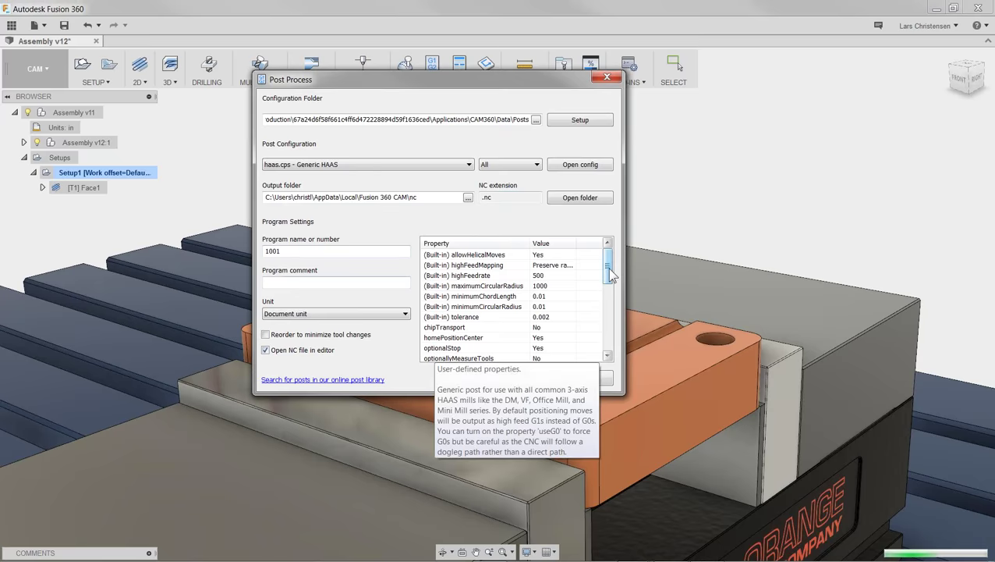
left_click_drag(602, 269, 602, 275)
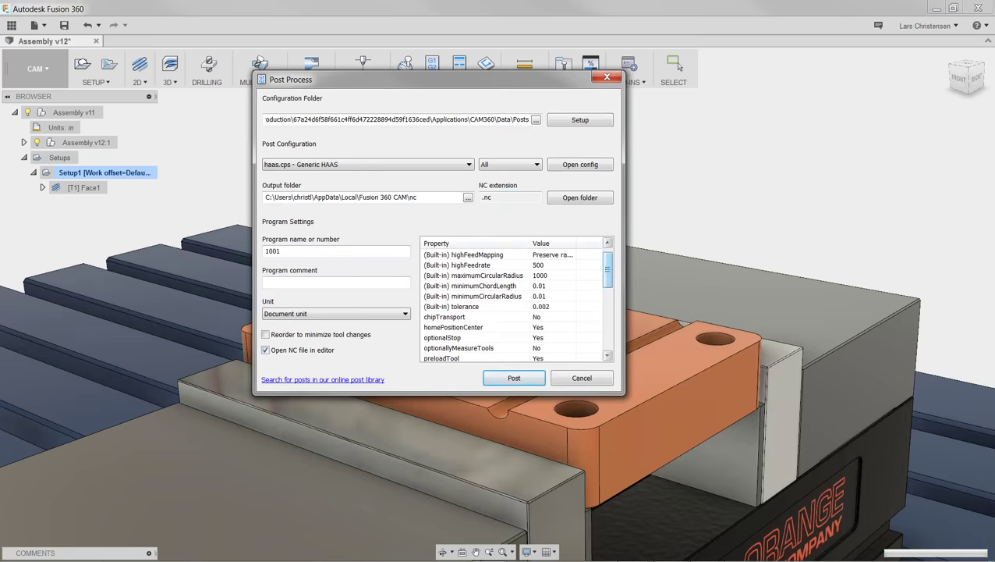
left_click(545, 317)
left_click(547, 317)
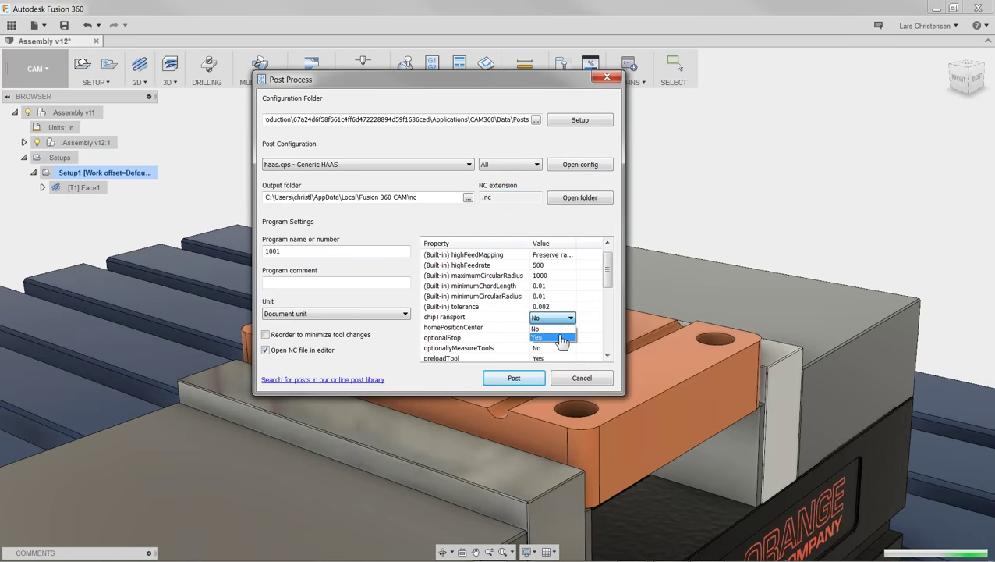
left_click(558, 337)
left_click(540, 318)
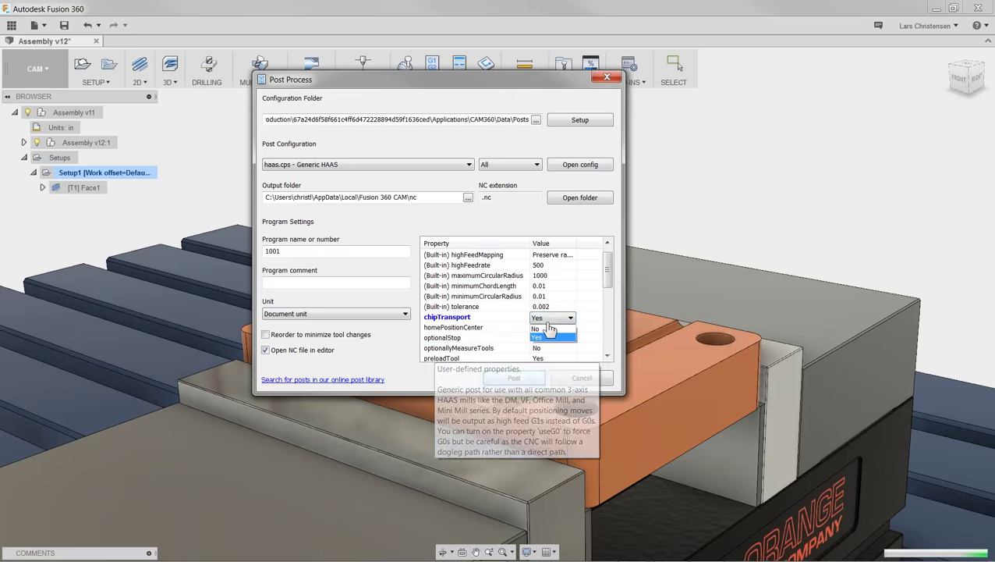
left_click(539, 328)
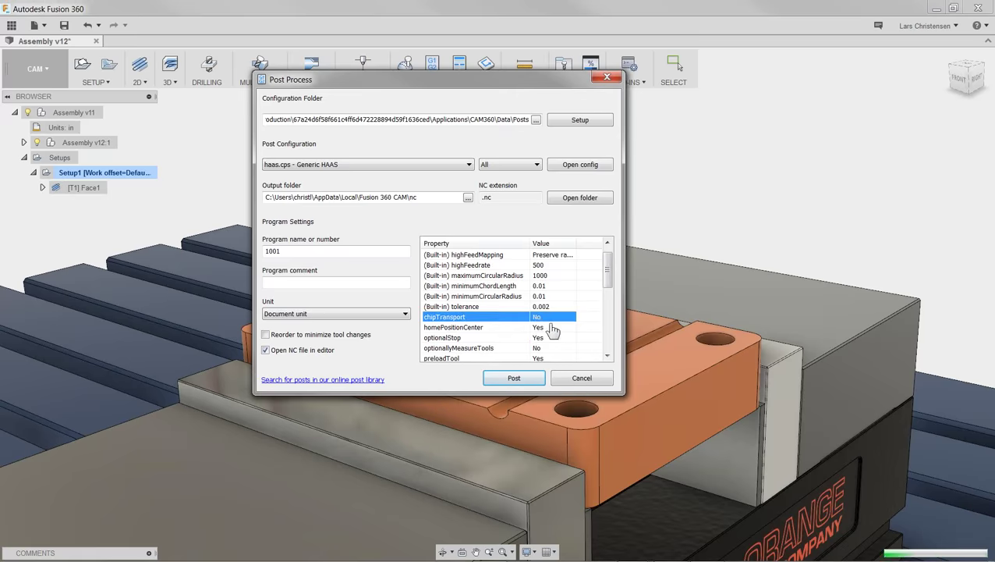
Step: Post the program and save it as 1001.nc in the nc folder, replacing the existing file
left_click(514, 377)
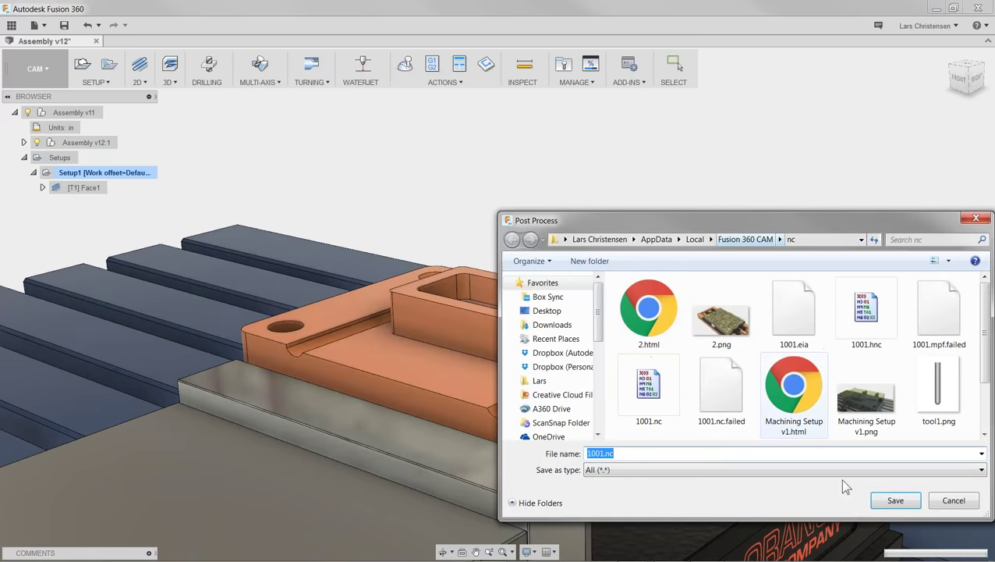
left_click(895, 500)
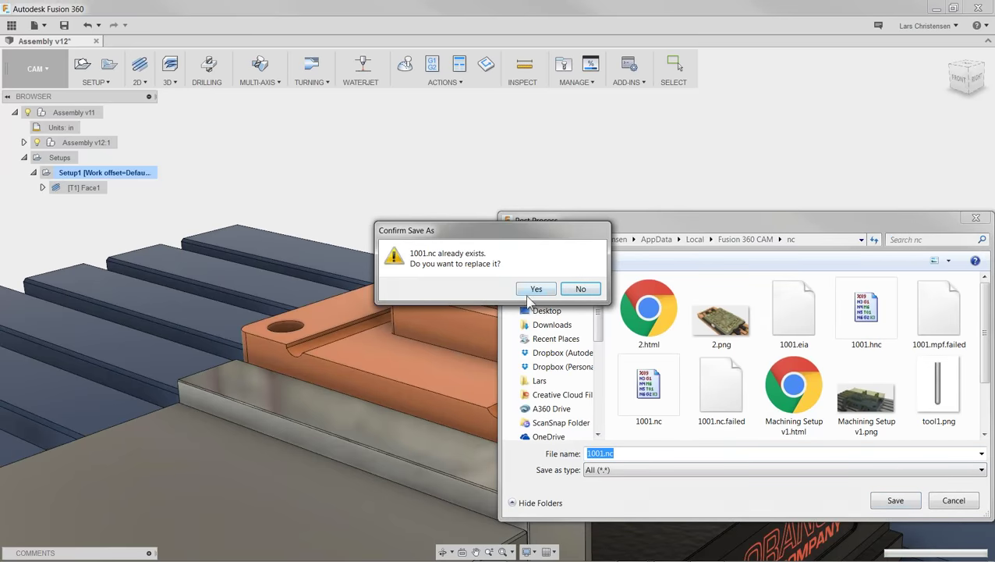
left_click(533, 288)
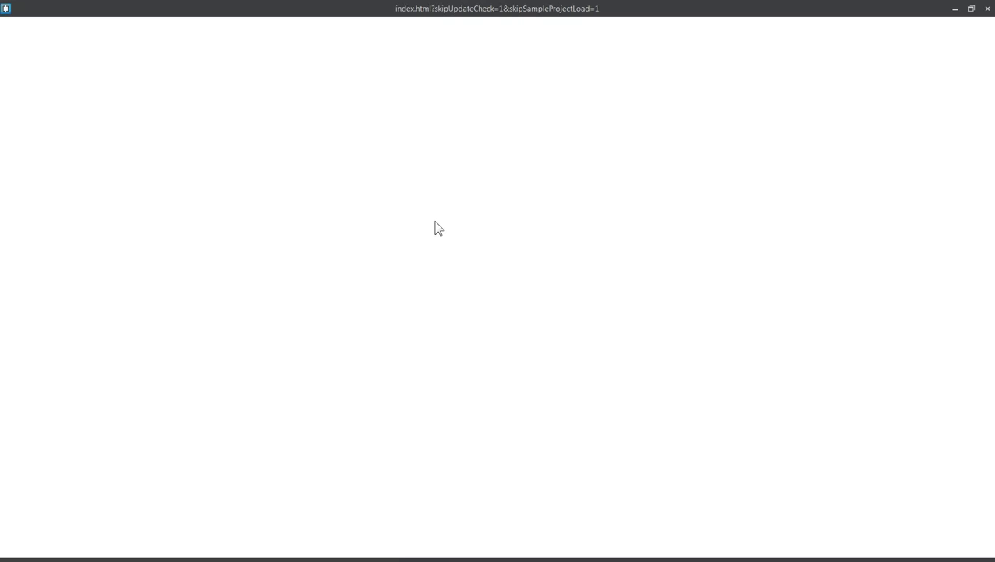
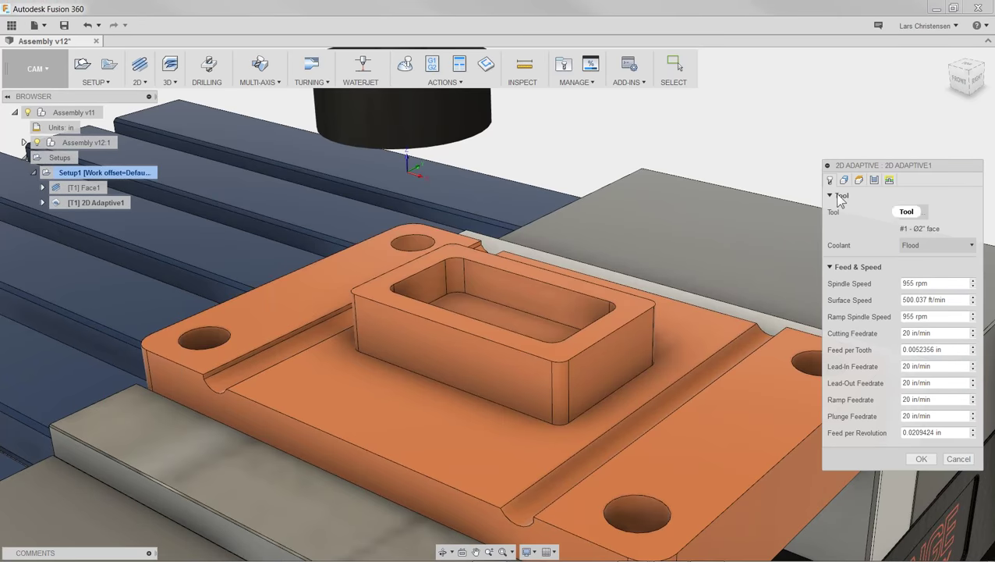
Step: Assign tool 4, the Ø1/4" flat end mill from the Tutorial (Inch) library, to the 2D Adaptive operation
left_click(910, 215)
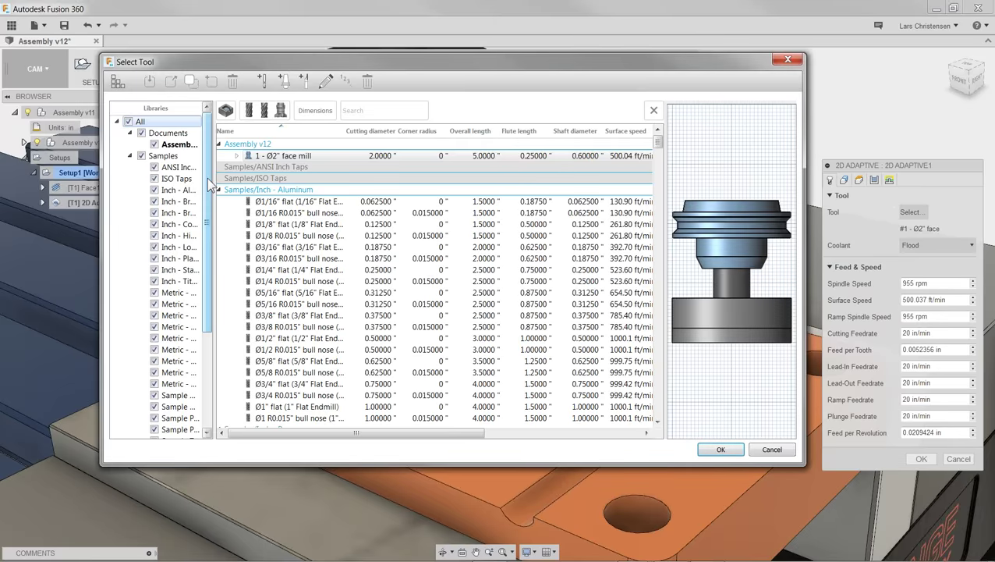
scroll(195, 265, "down", 4)
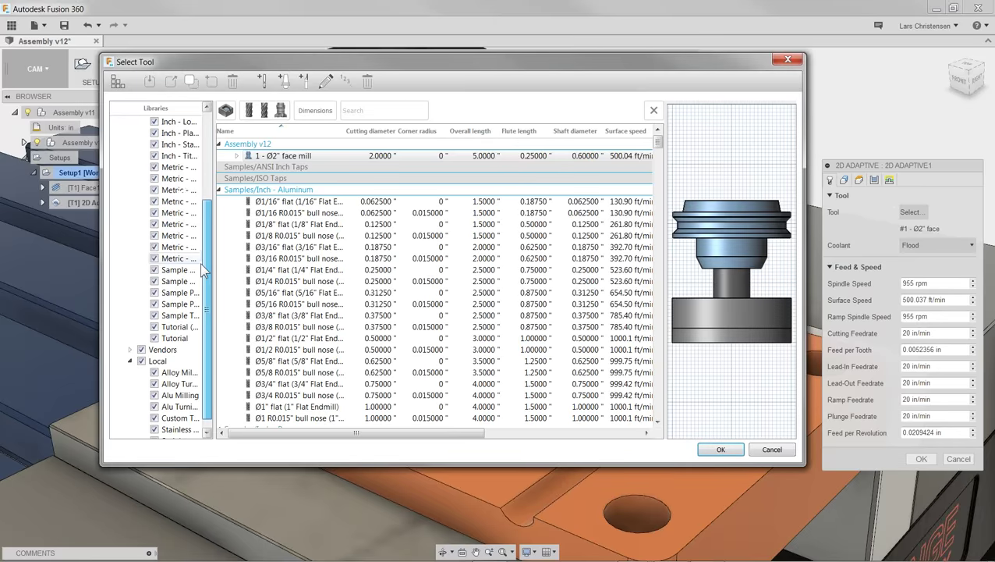
left_click(180, 328)
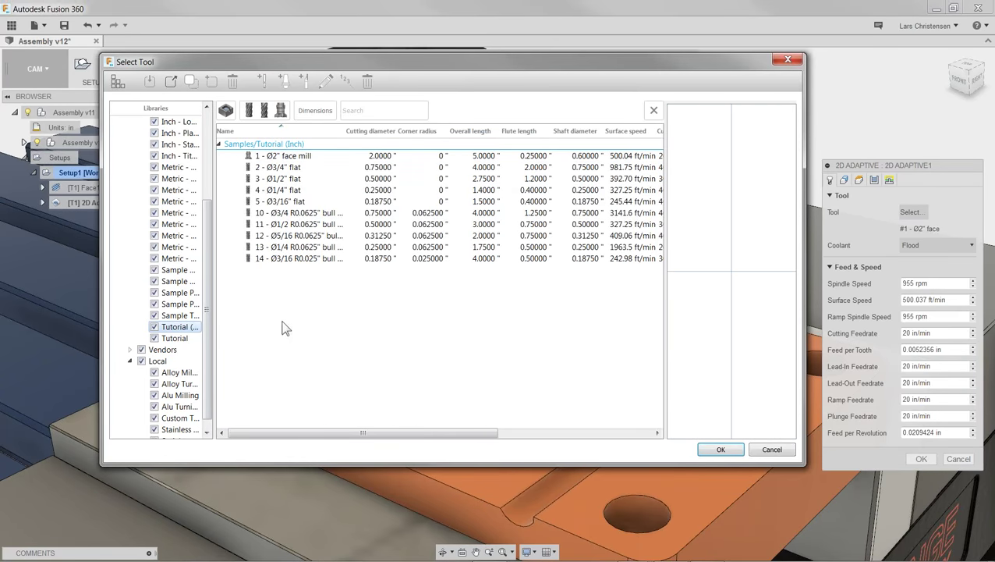
left_click(290, 191)
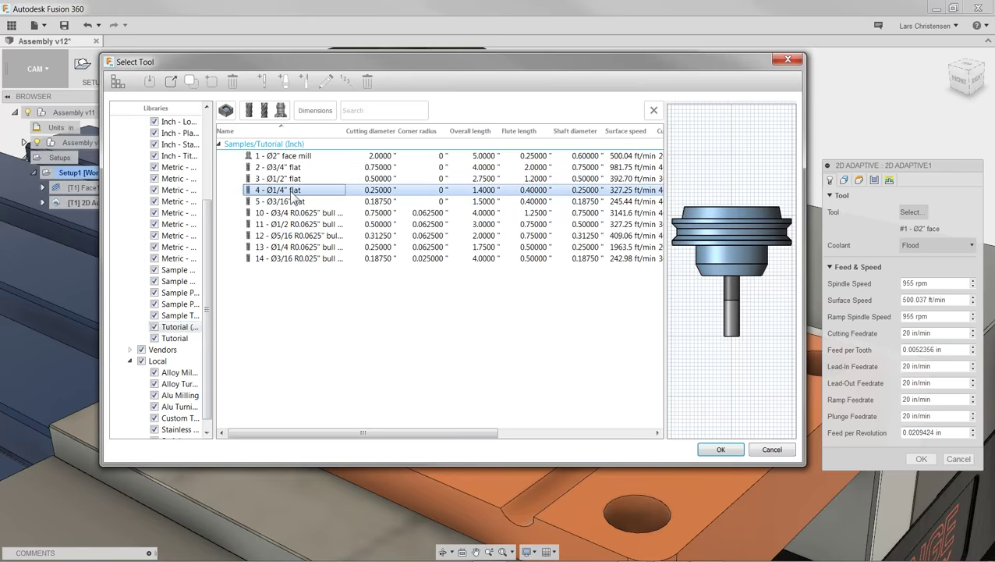
left_click(718, 450)
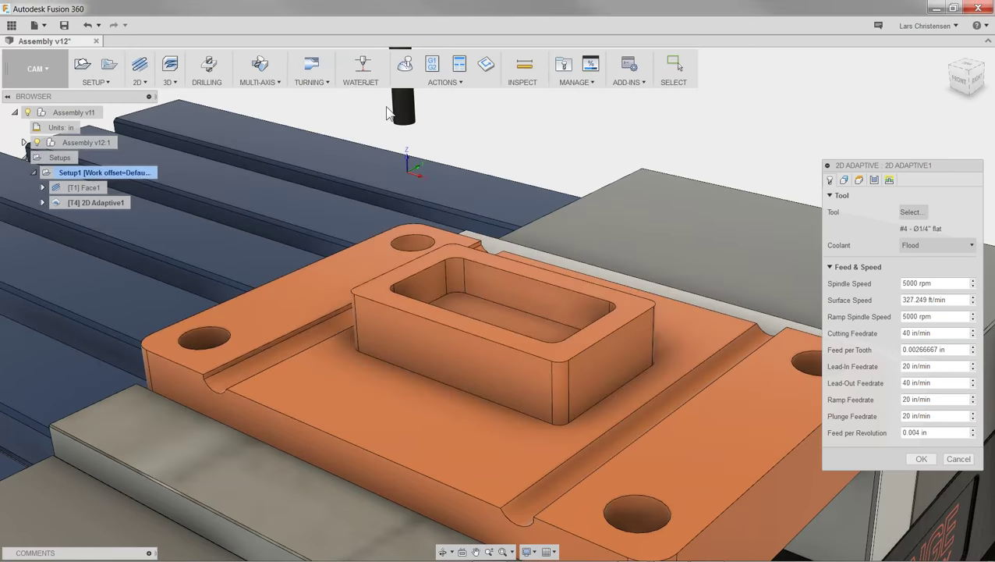
Step: Select the bottom contour of the raised block's rectangular pocket as the 2D Adaptive pocket selection and inspect the chain
scroll(452, 201, "down", 5)
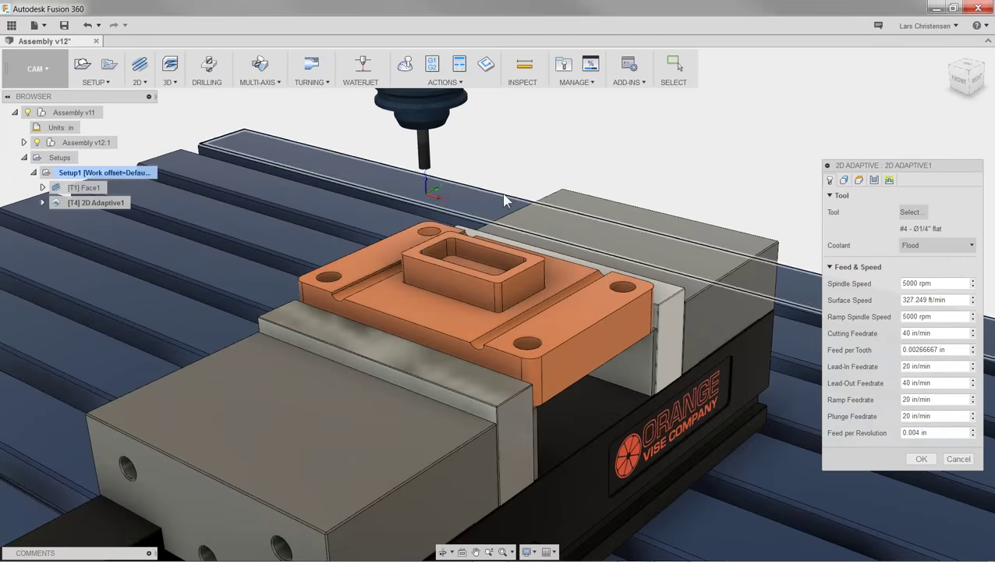
scroll(503, 201, "up", 5)
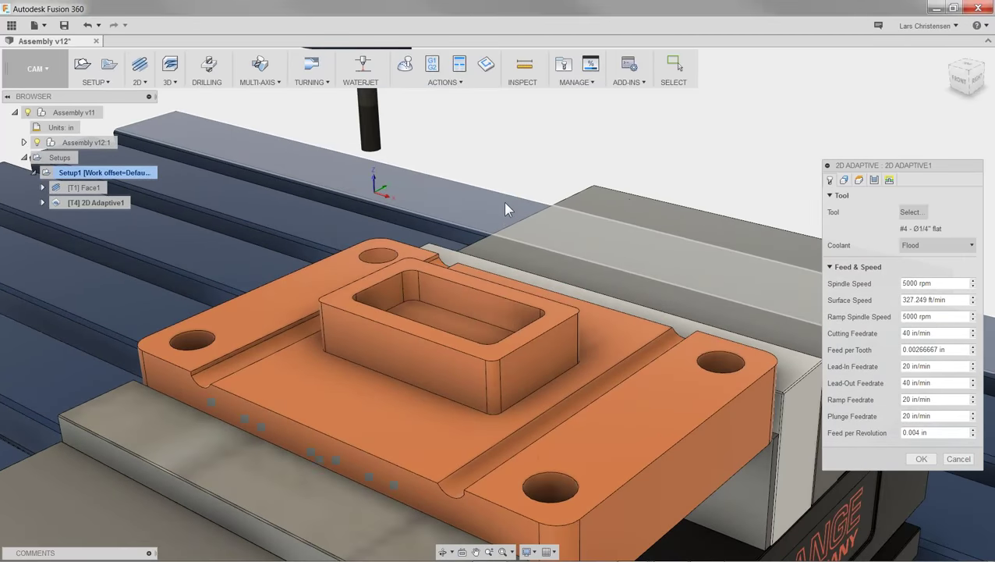
left_click(843, 180)
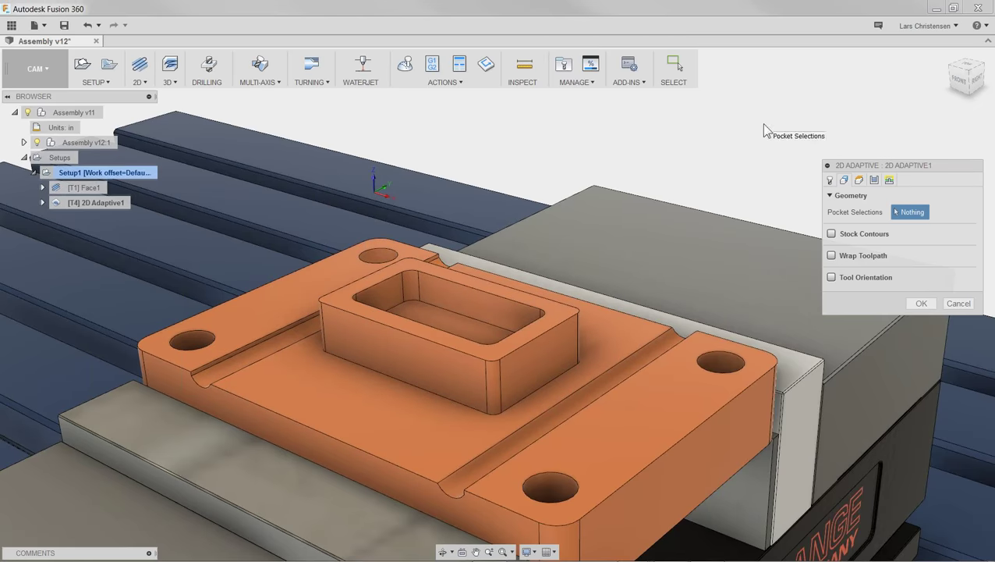
left_click(473, 325)
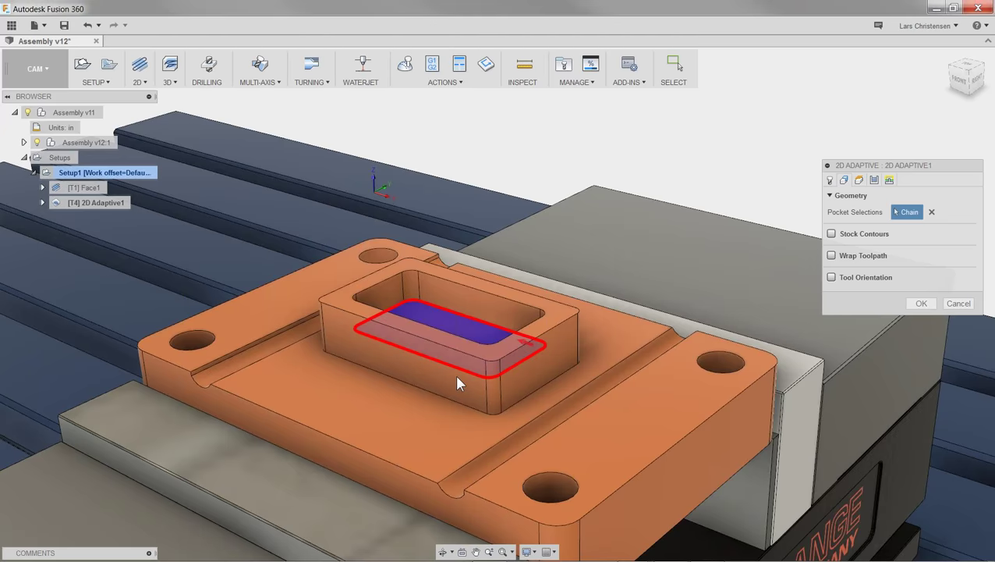
middle_click_drag(467, 344, 477, 359, "shift")
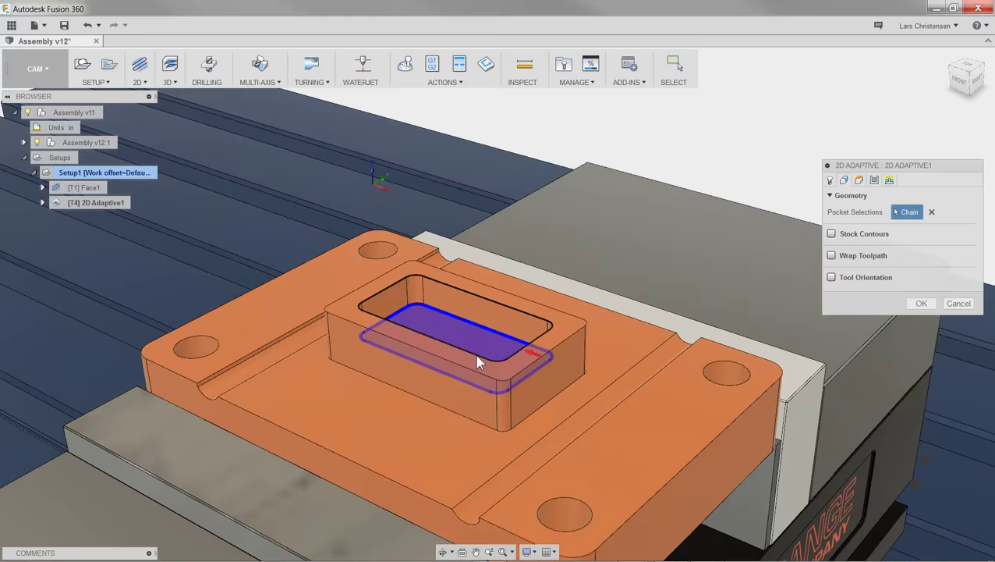
scroll(462, 382, "up", 5)
scroll(472, 402, "down", 3)
scroll(549, 349, "up", 4)
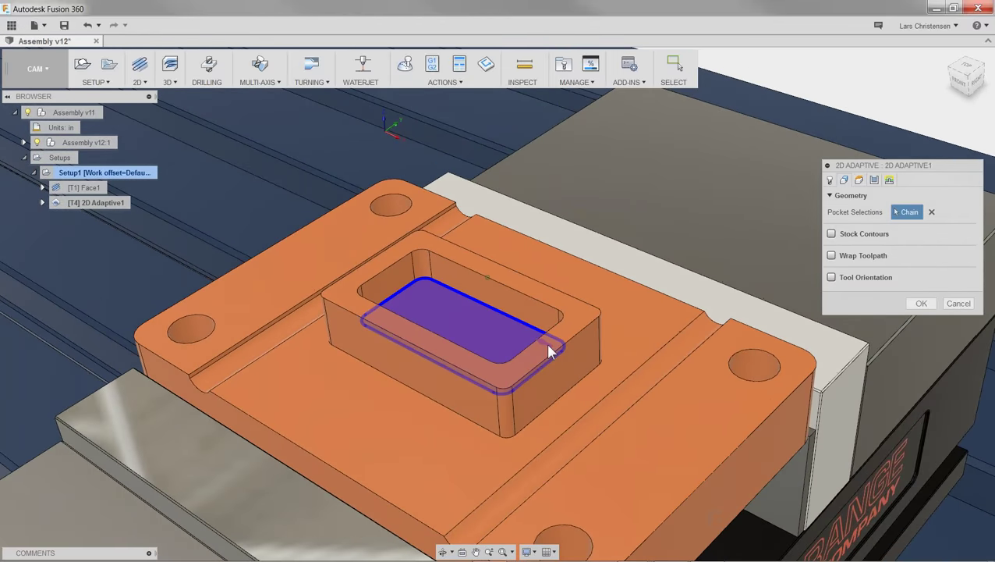
scroll(568, 363, "down", 2)
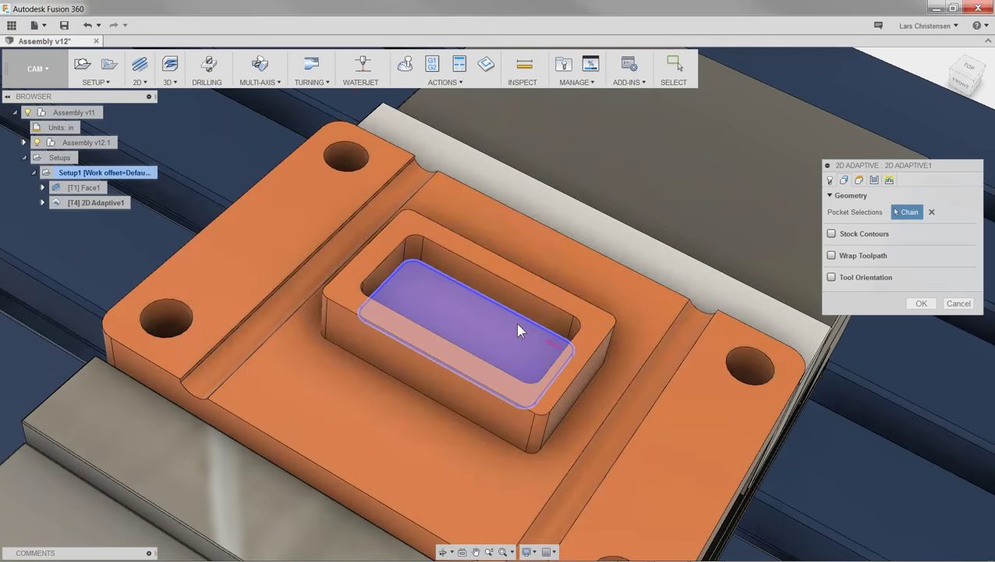
middle_click_drag(422, 360, 761, 115, "shift")
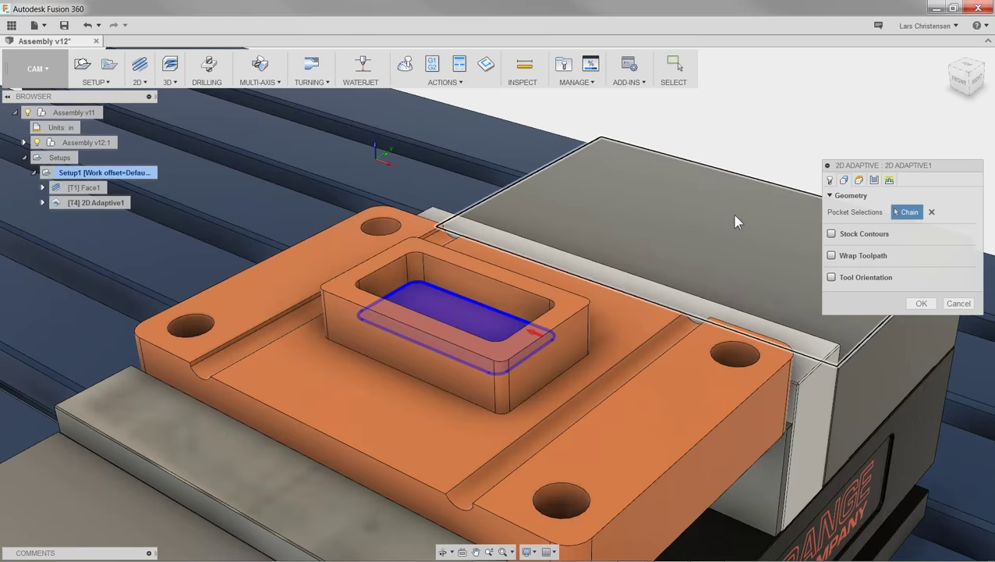
Step: Examine the 2D Adaptive height settings and the reference options for the bottom height, keeping Selected contour(s)
left_click(861, 184)
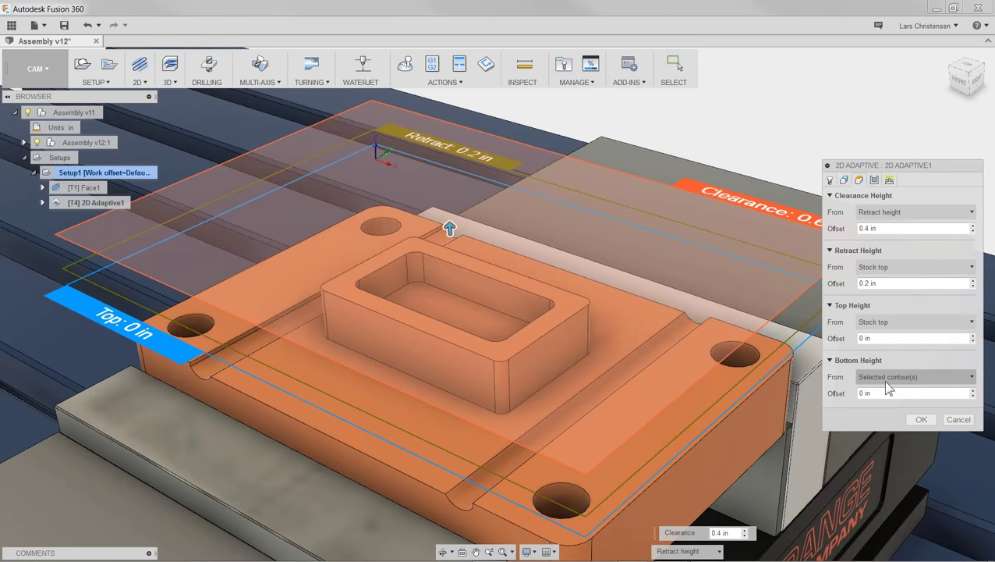
left_click(956, 377)
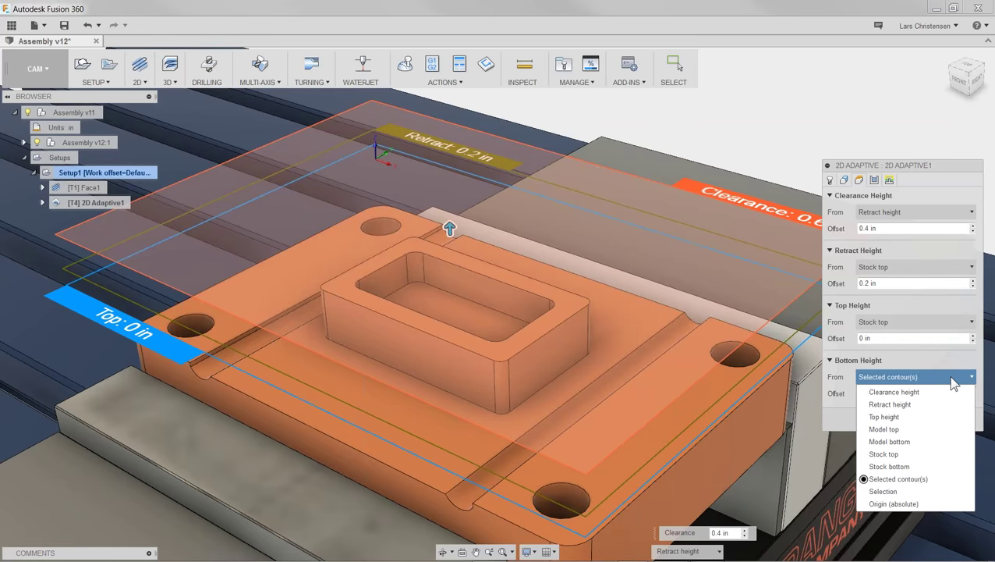
left_click(952, 380)
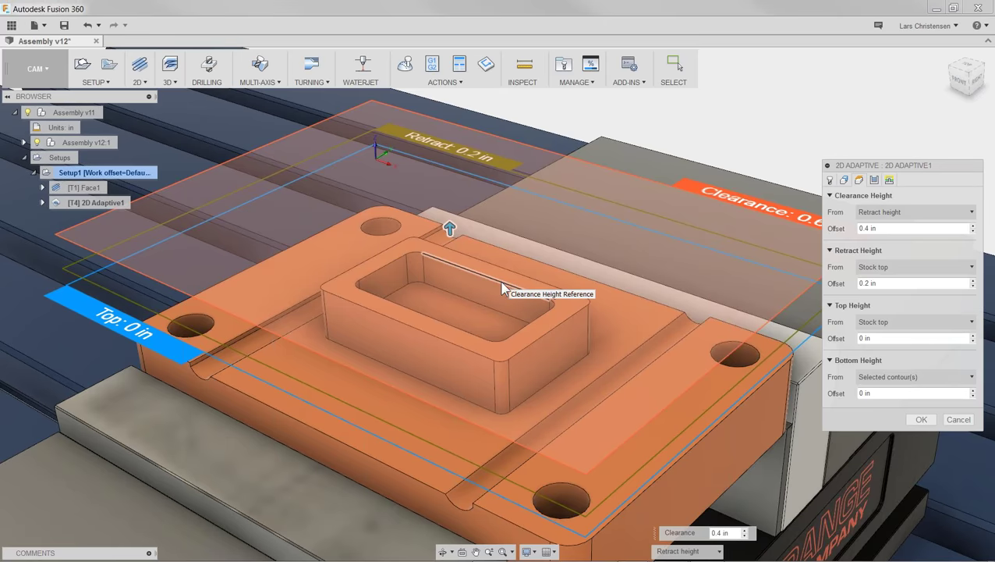
Step: Set the 2D Adaptive bottom height to reference a Selection, using the rectangular pocket's floor face
left_click(939, 377)
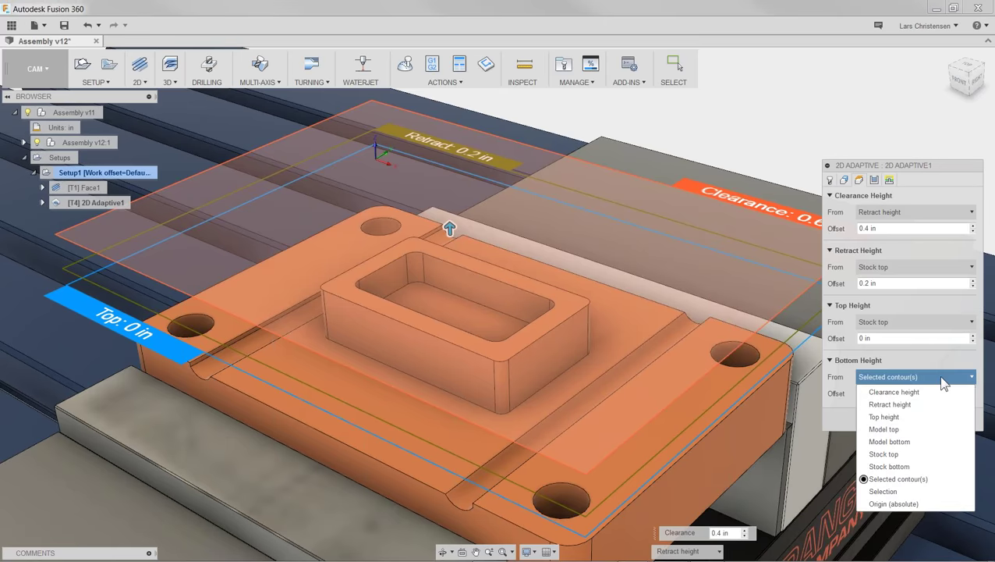
left_click(890, 491)
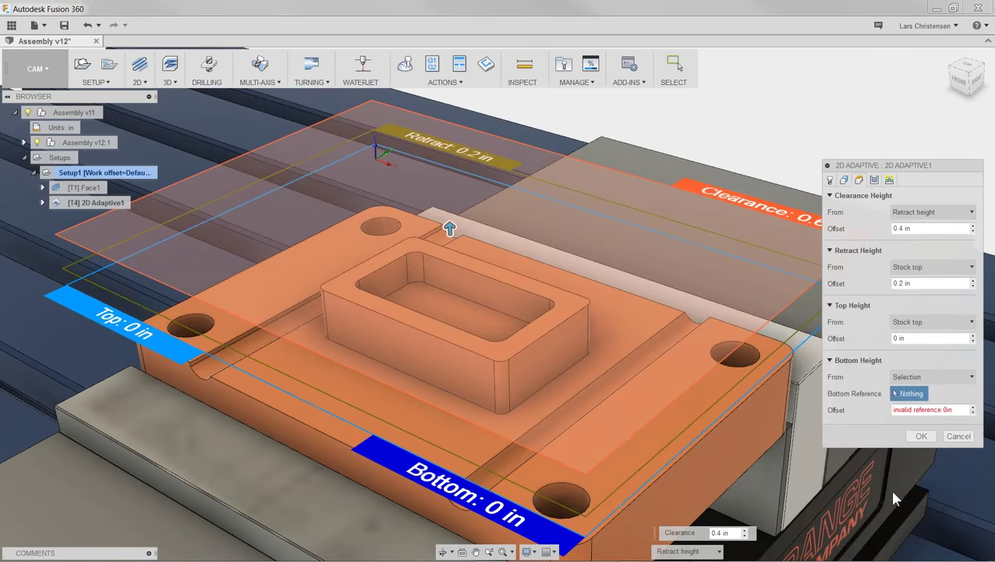
left_click(449, 320)
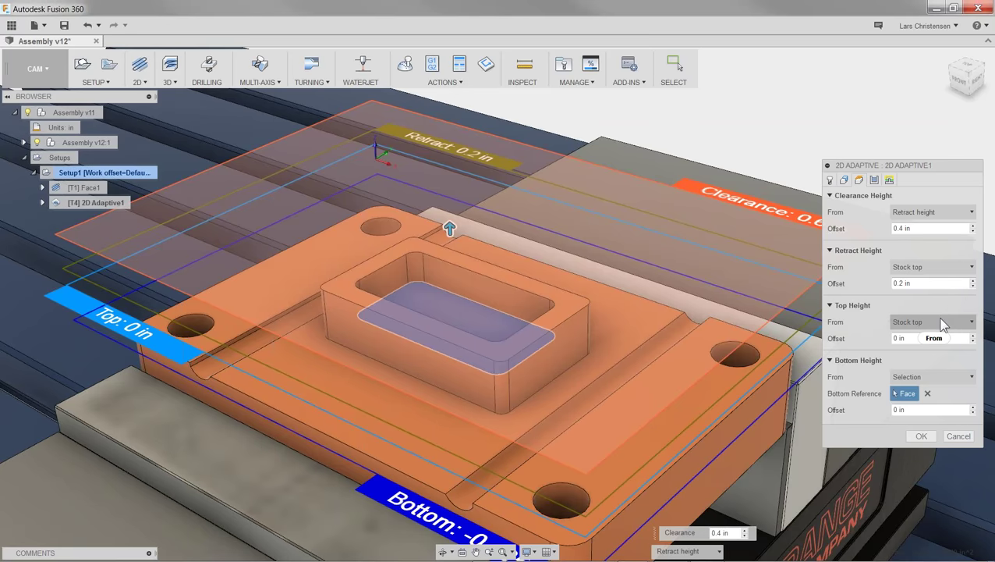
Step: Examine the reference options for the 2D Adaptive top height, keeping Stock top
mouse_move(941, 324)
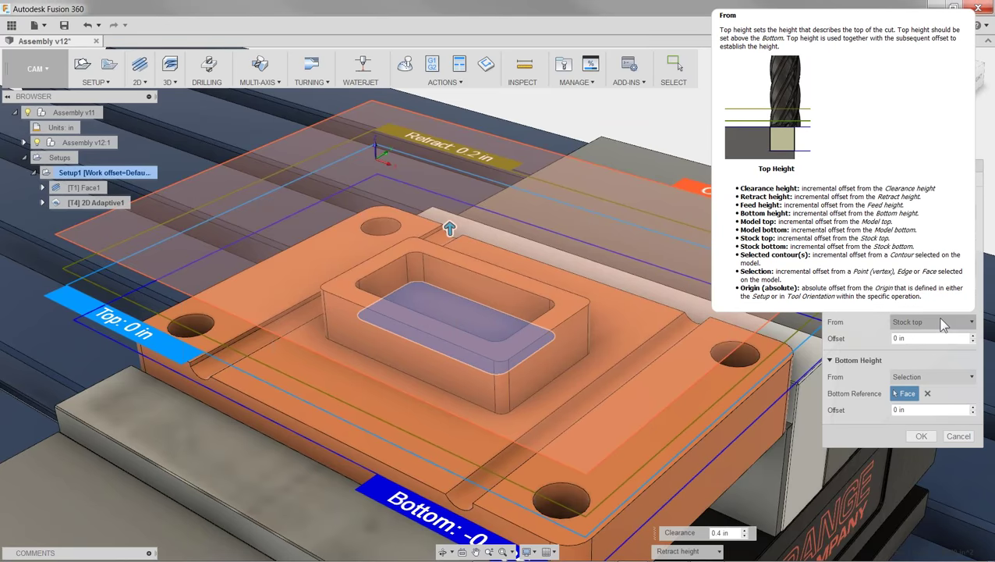
left_click(936, 321)
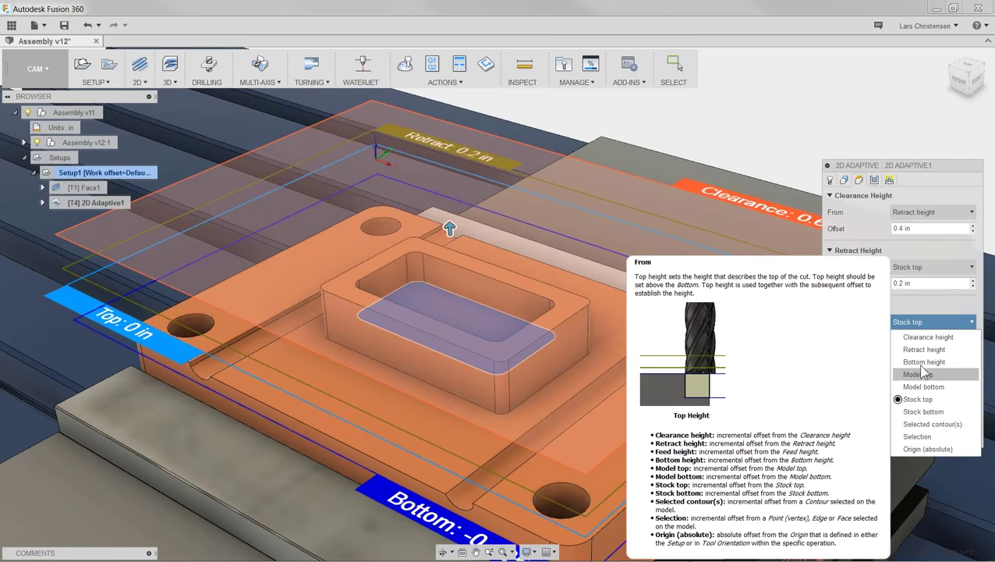
left_click(911, 300)
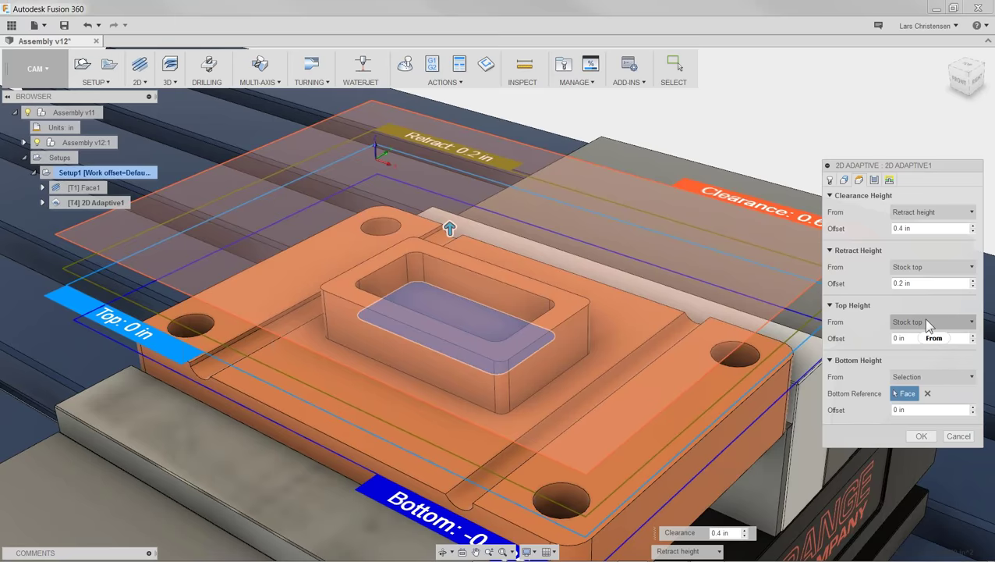
left_click(922, 319)
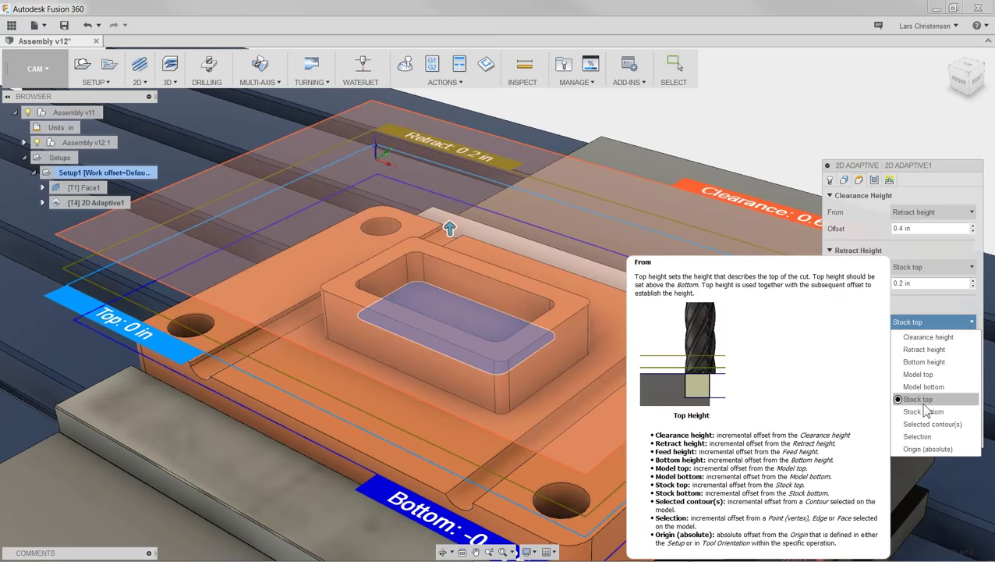
left_click(908, 311)
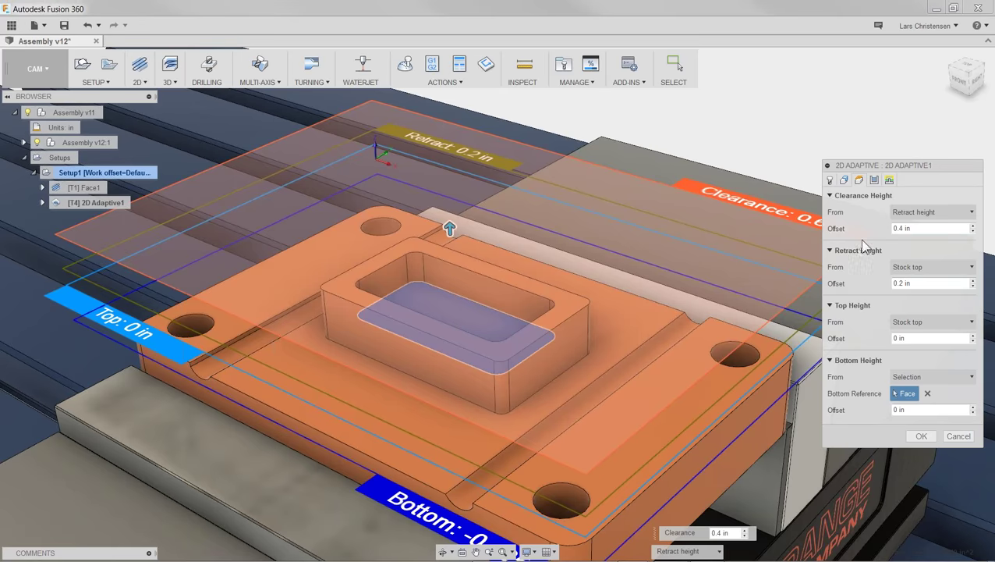
Step: Try enabling Multiple Depths in the 2D Adaptive pass settings
left_click(874, 181)
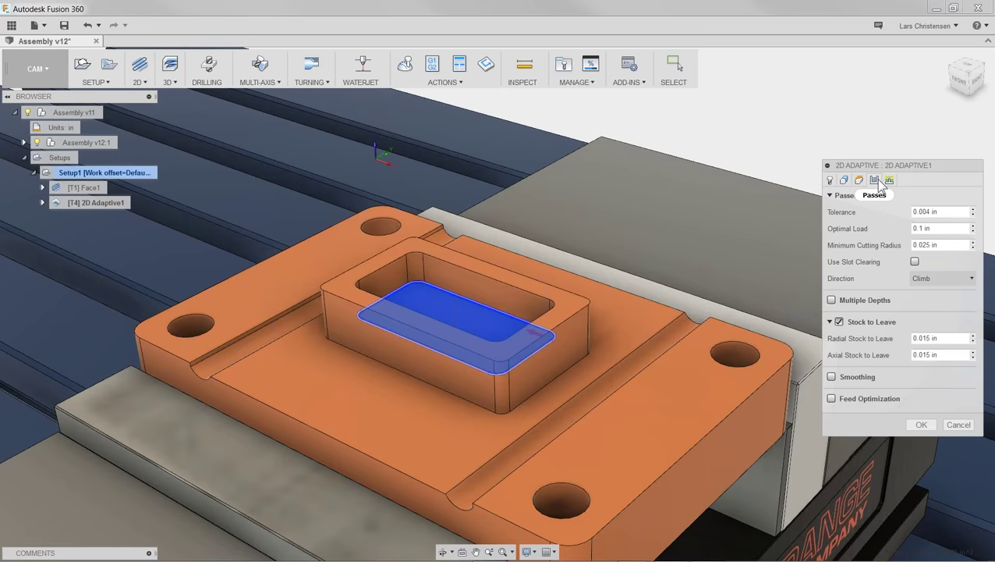
left_click(833, 301)
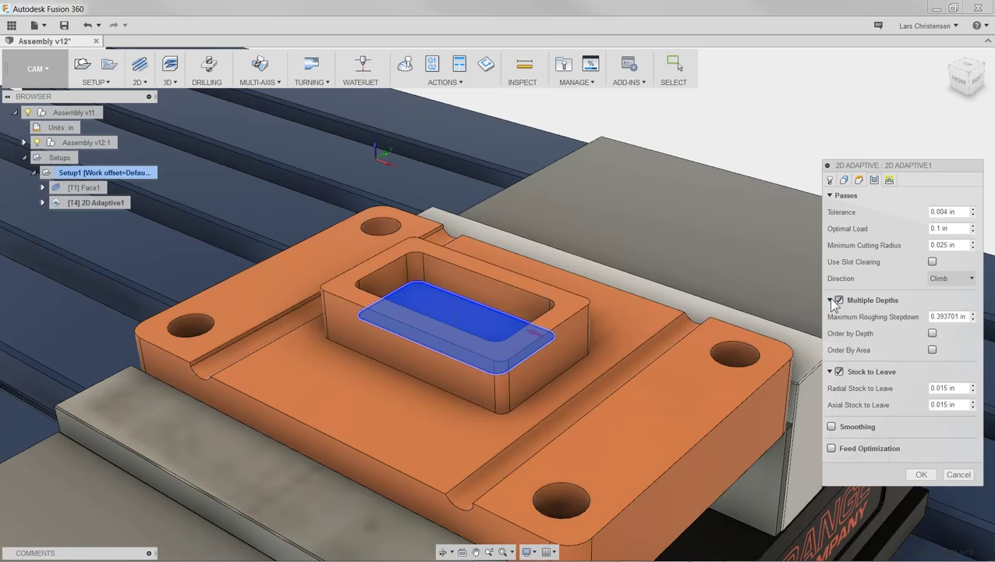
left_click(840, 301)
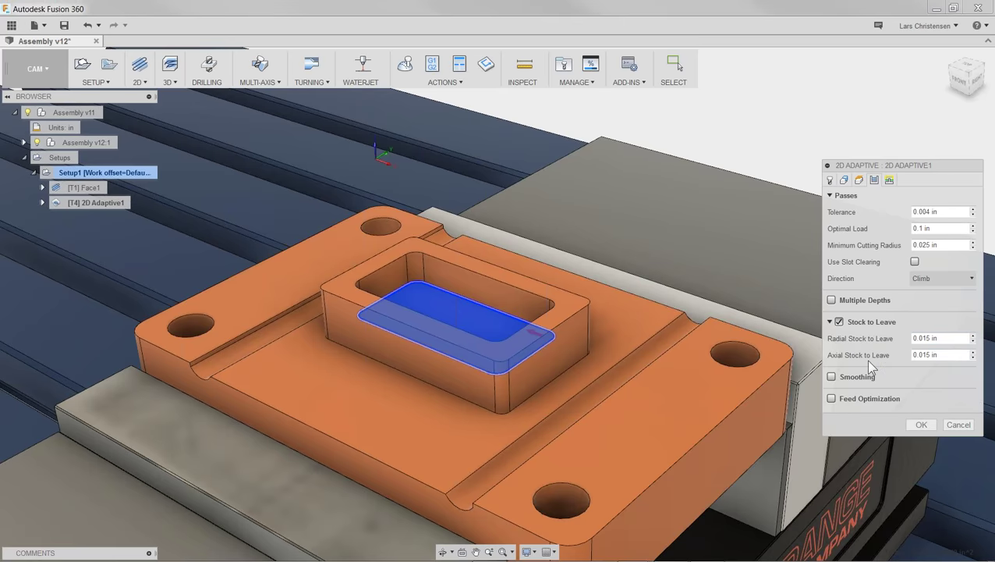
Step: Review the 2D Adaptive tool, geometry, height, pass and linking settings, and accept the operation to generate its toolpath
left_click(890, 180)
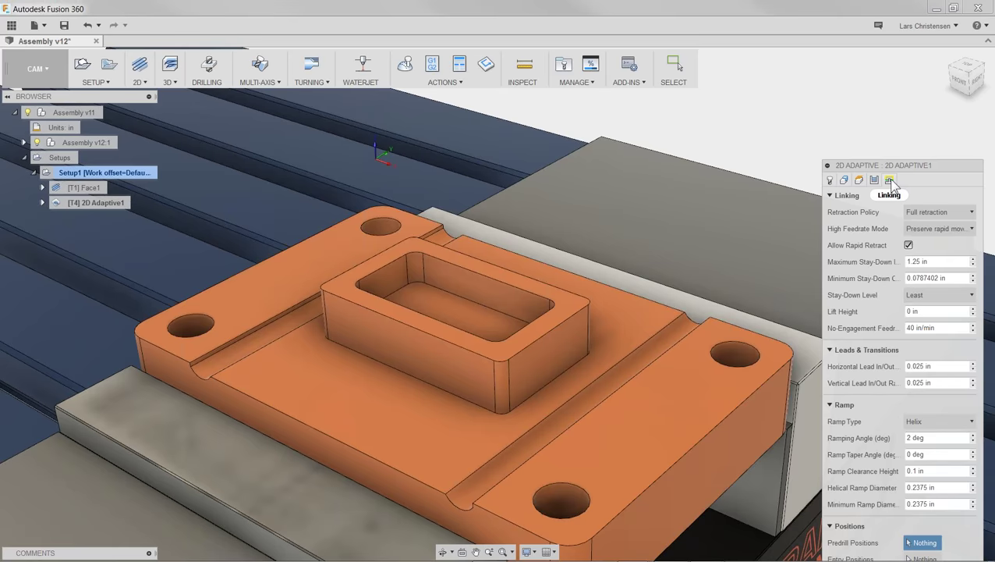
left_click(830, 181)
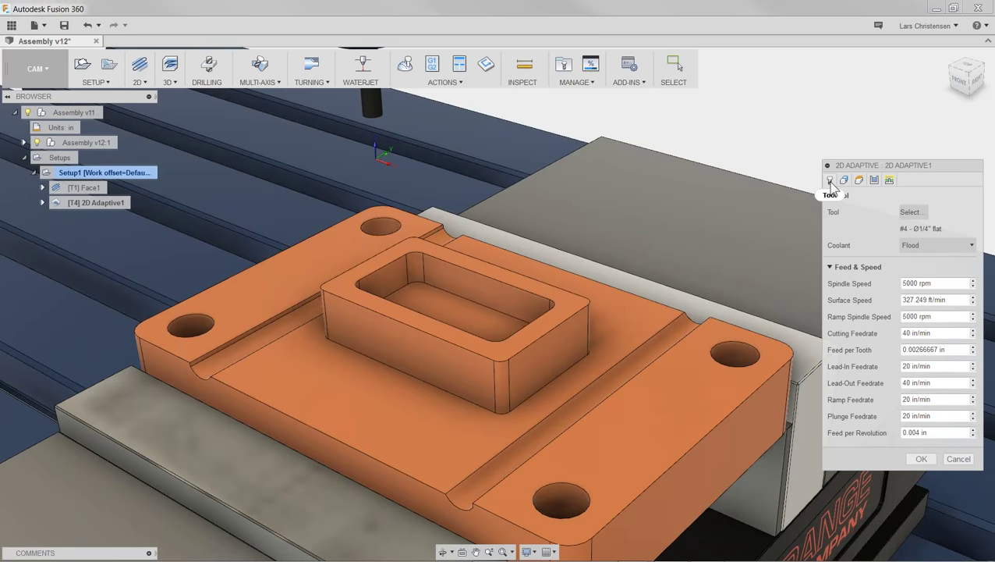
left_click(845, 182)
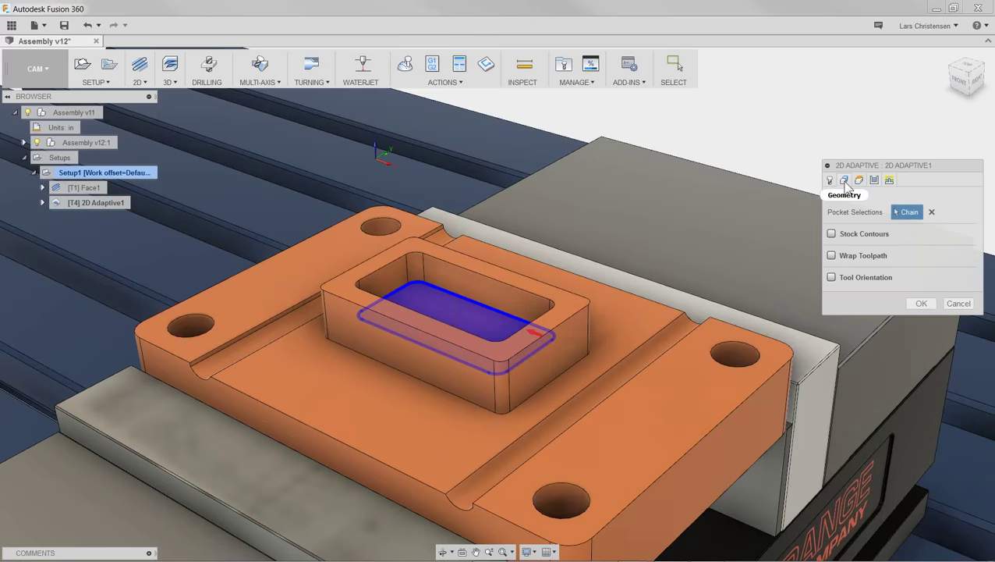
left_click(859, 180)
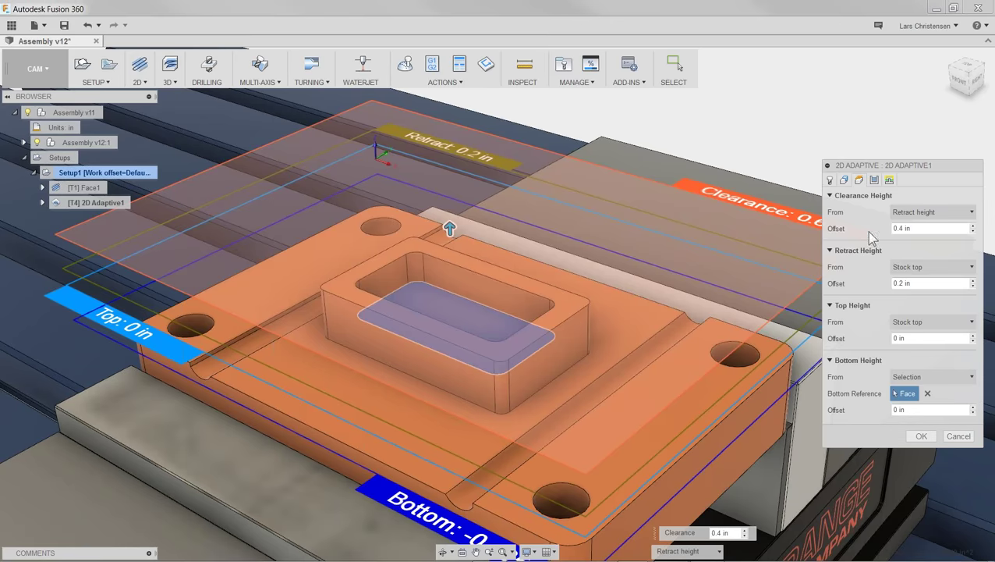
left_click(874, 181)
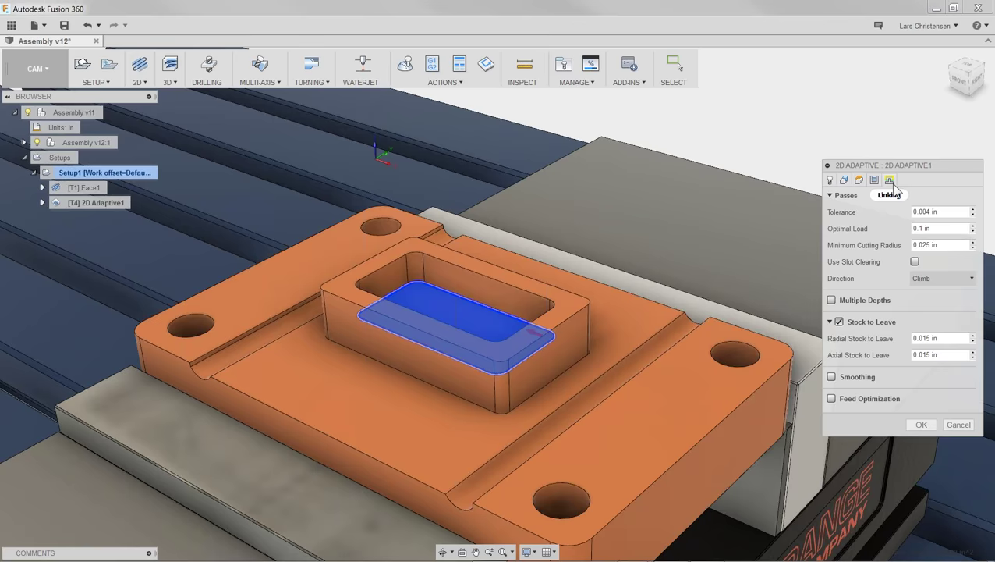
left_click(890, 181)
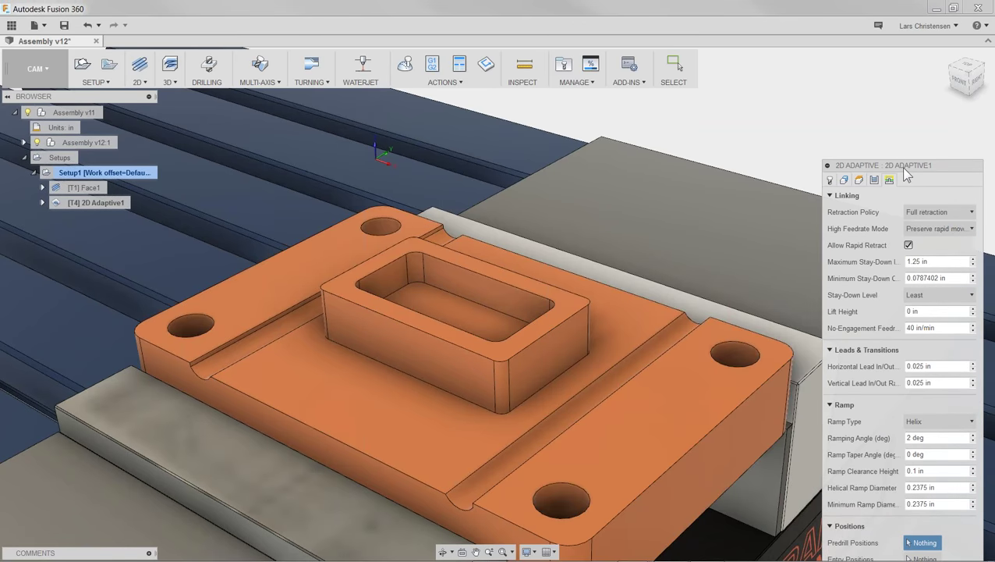
left_click_drag(904, 165, 894, 86)
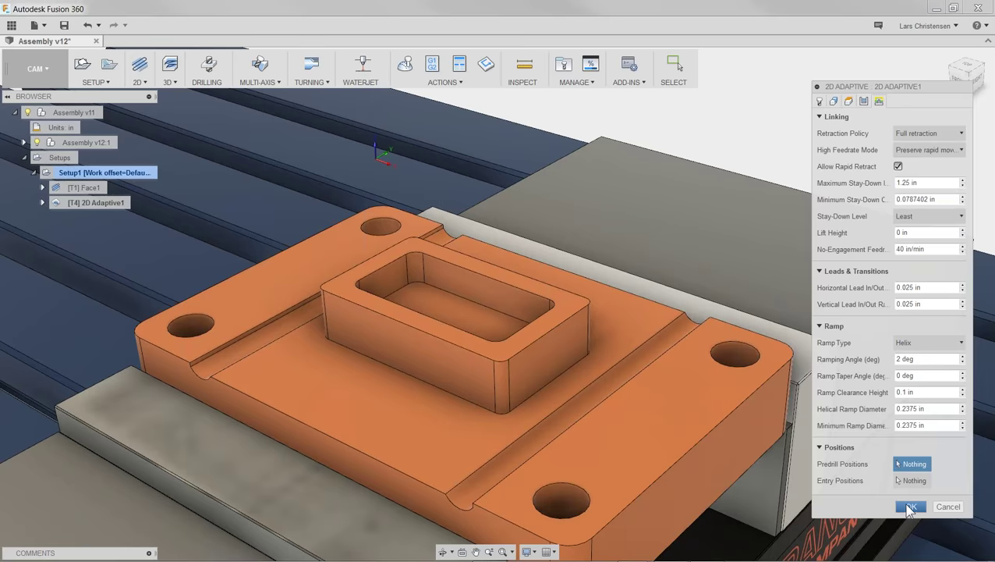
left_click(910, 506)
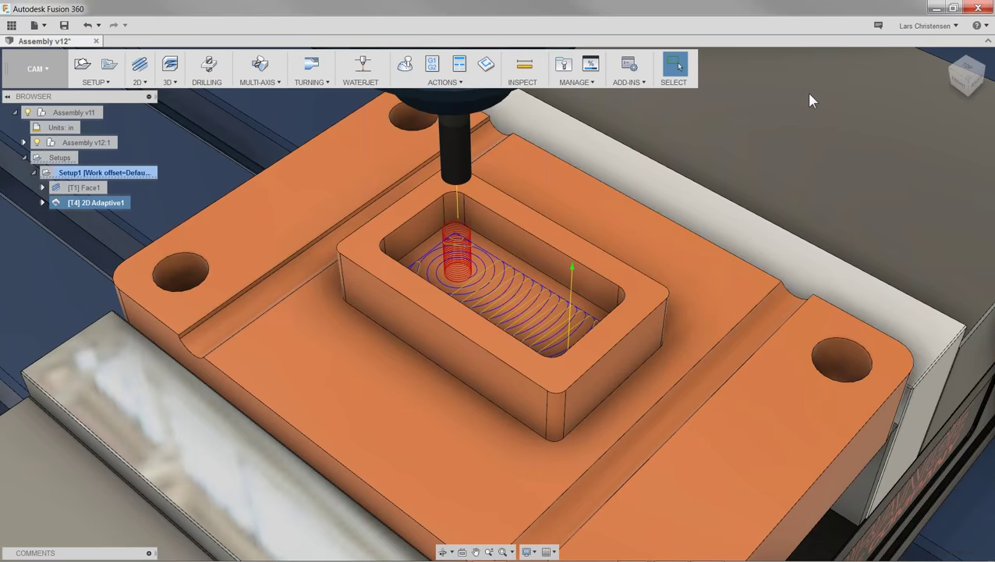
Step: Inspect the adaptive toolpath in the pocket and simulate all of Setup1, from facing through 2D Adaptive clearing
middle_click_drag(716, 145, 463, 287, "shift")
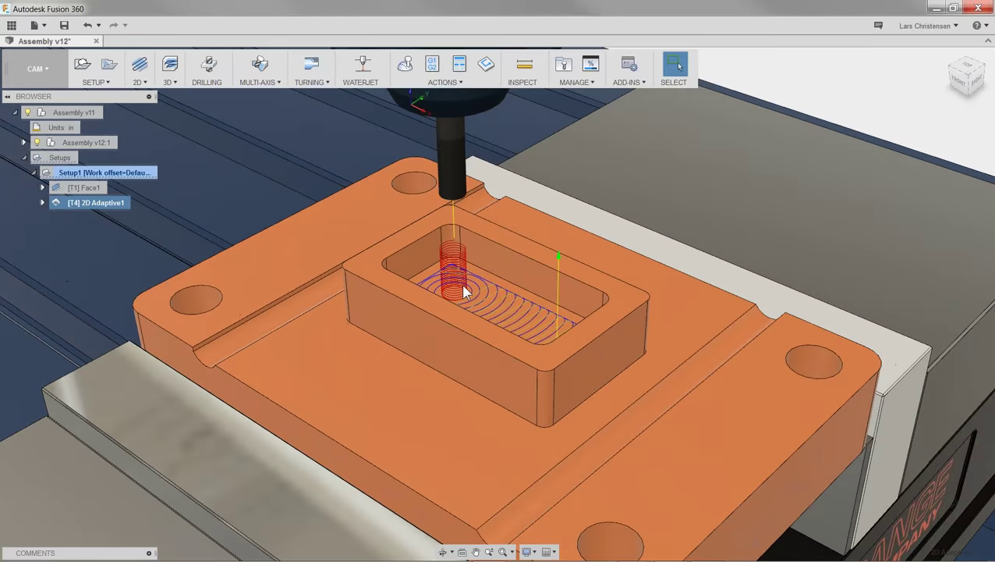
left_click(68, 172)
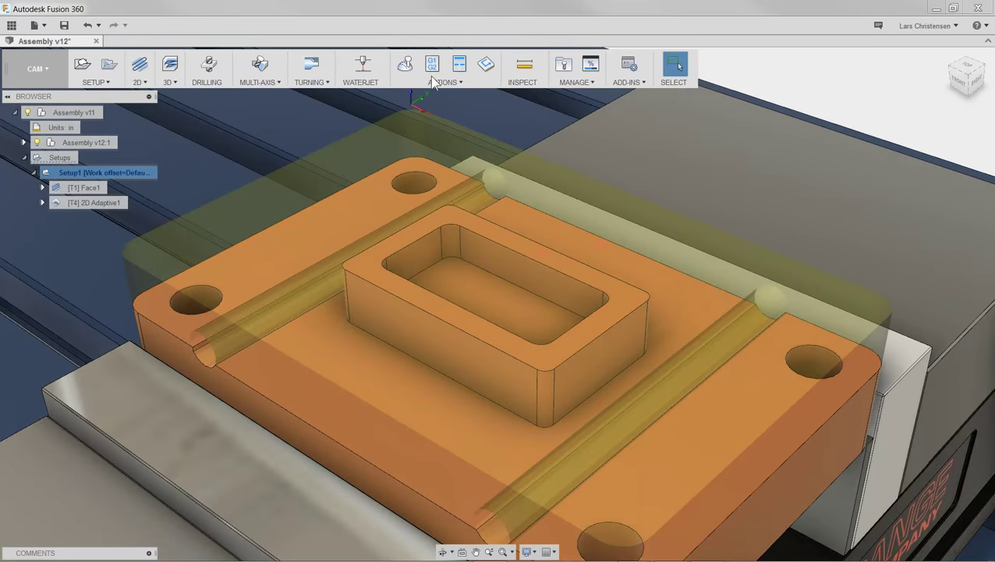
left_click(406, 63)
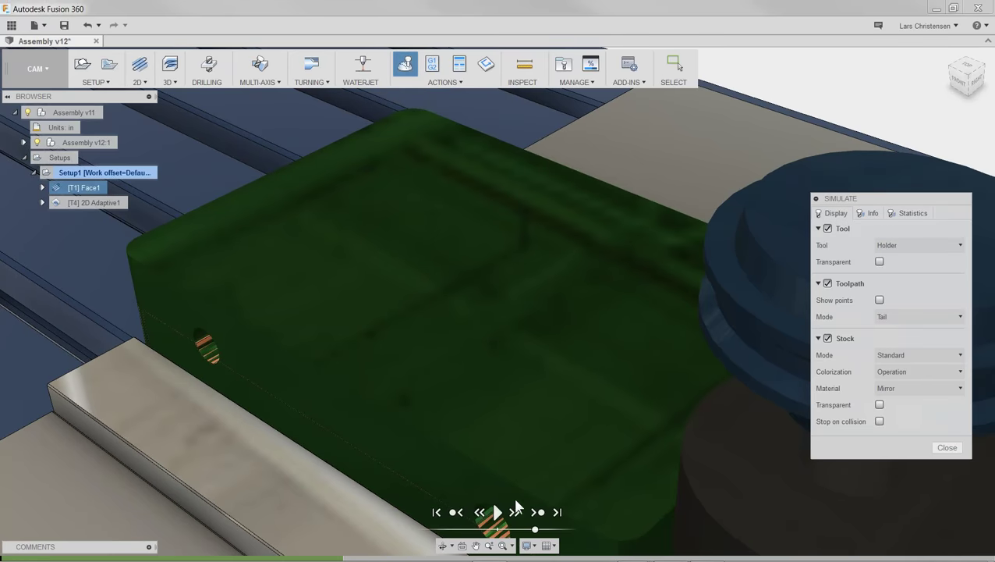
left_click(496, 512)
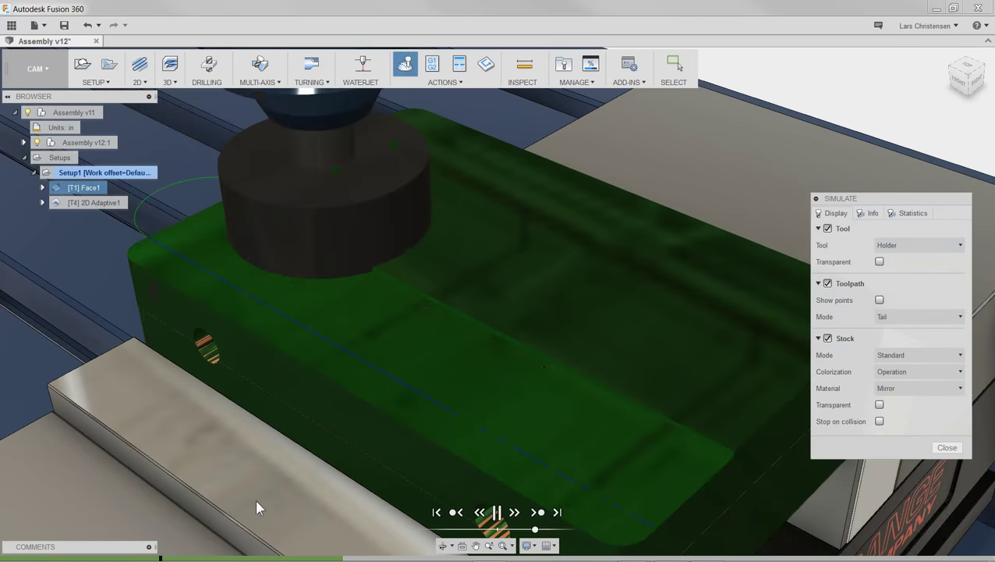
scroll(298, 481, "down", 3)
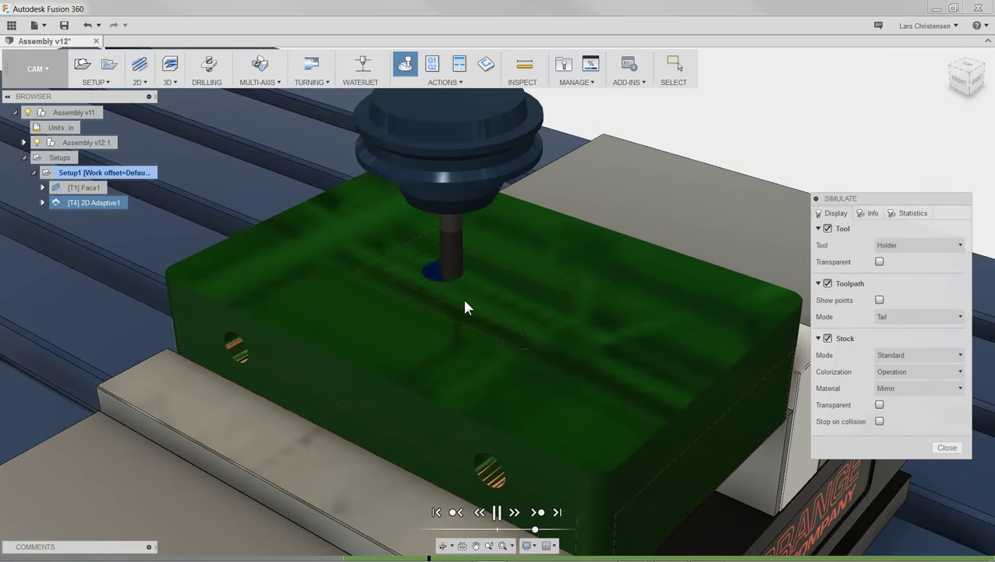
scroll(581, 273, "up", 4)
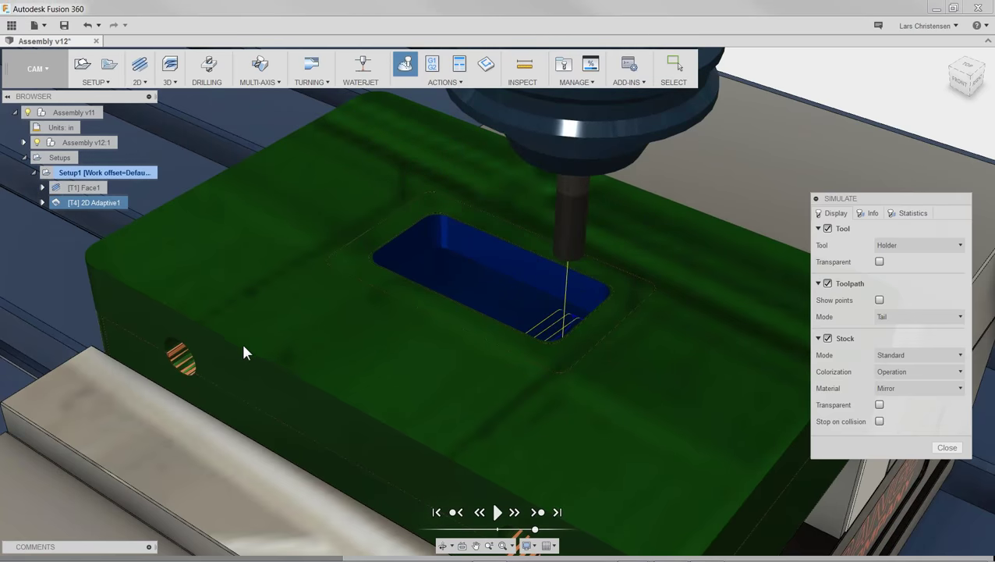
Step: Make the simulated stock transparent, inspect the material left on the pocket walls, and close the simulation
scroll(382, 257, "up", 6)
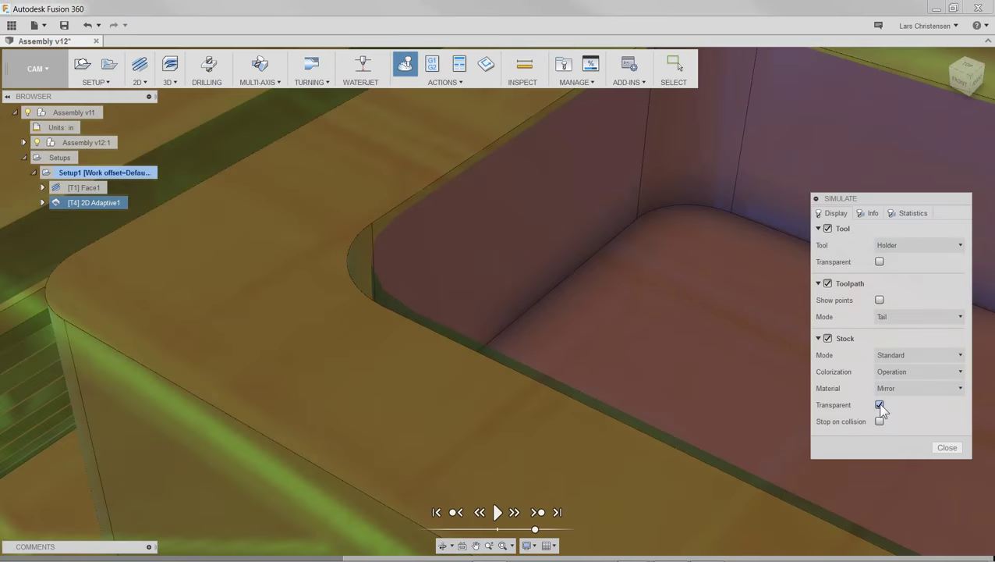
middle_click_drag(362, 312, 456, 236, "shift")
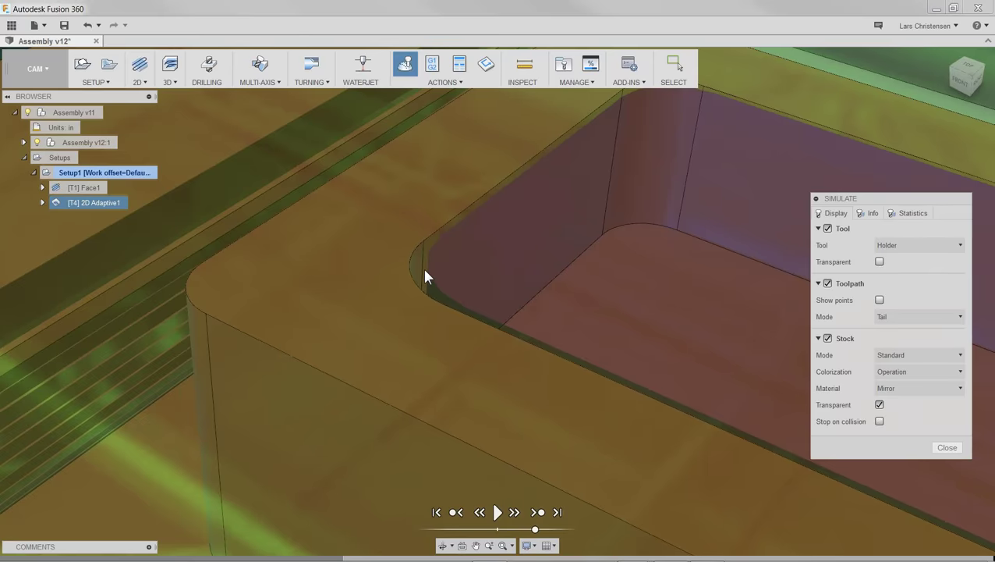
scroll(429, 285, "down", 3)
scroll(441, 312, "down", 5)
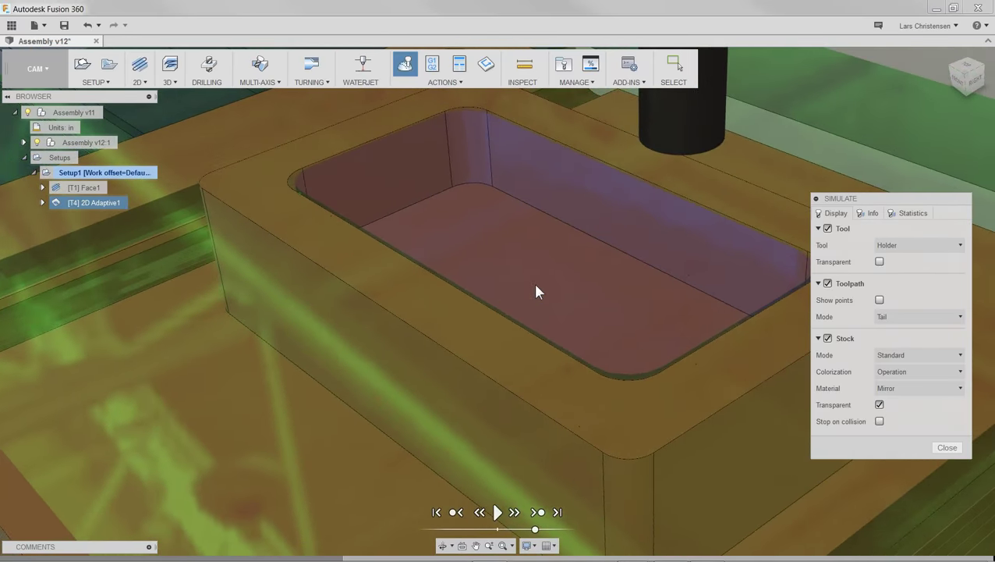
left_click(946, 447)
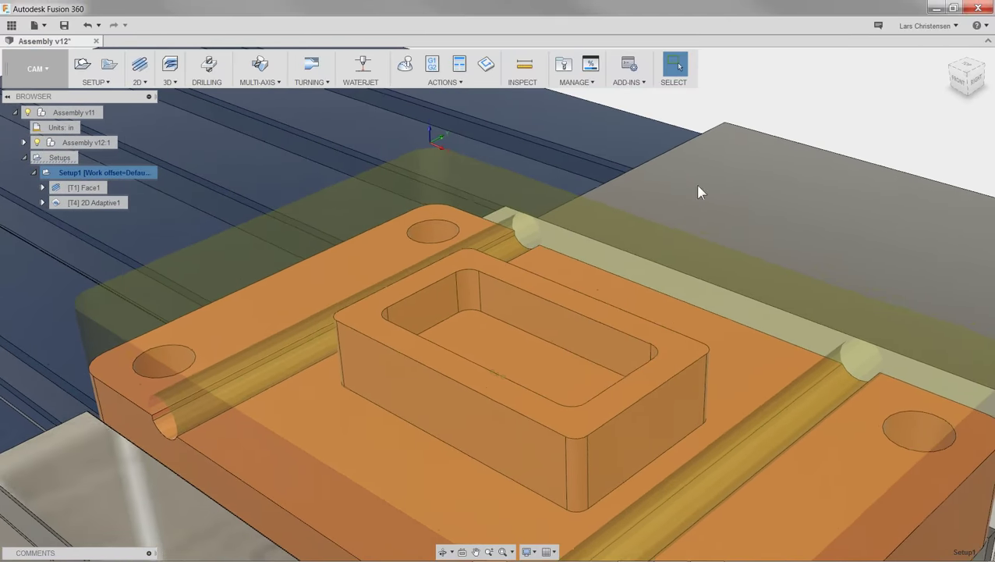
Step: Start a 2D Pocket operation with the rectangular pocket's bottom contour as the pocket selection, and open its height settings
left_click(741, 94)
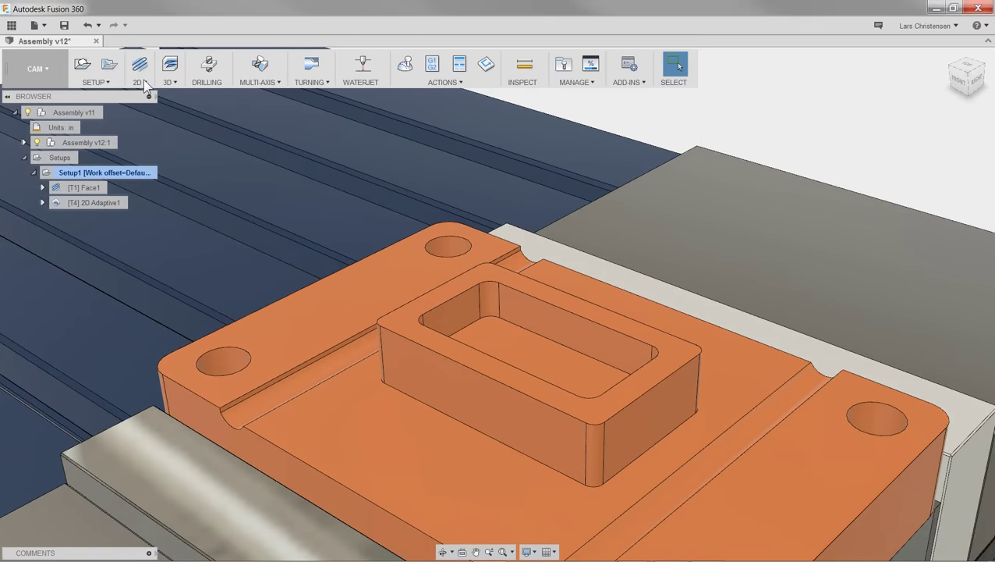
left_click(140, 81)
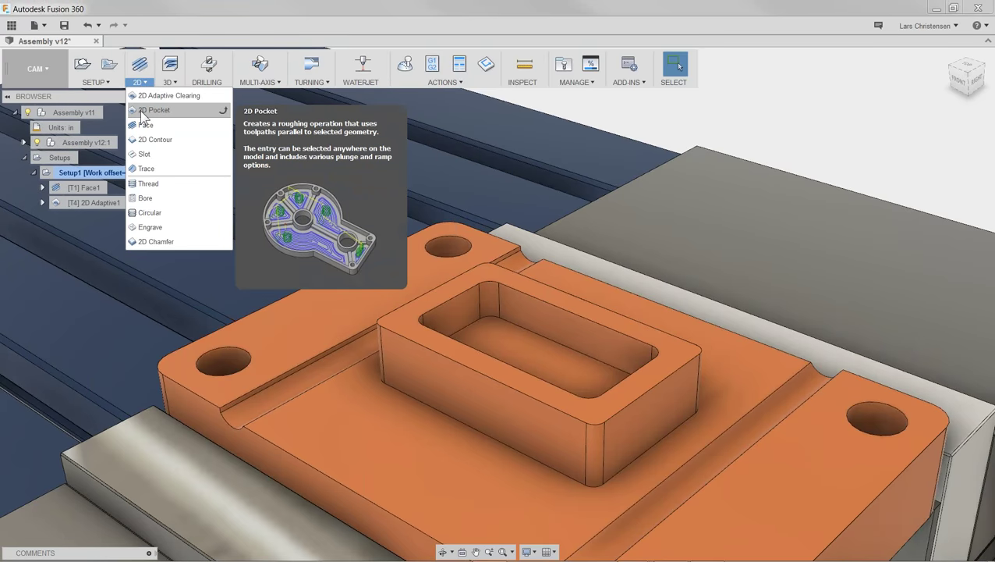
left_click(141, 111)
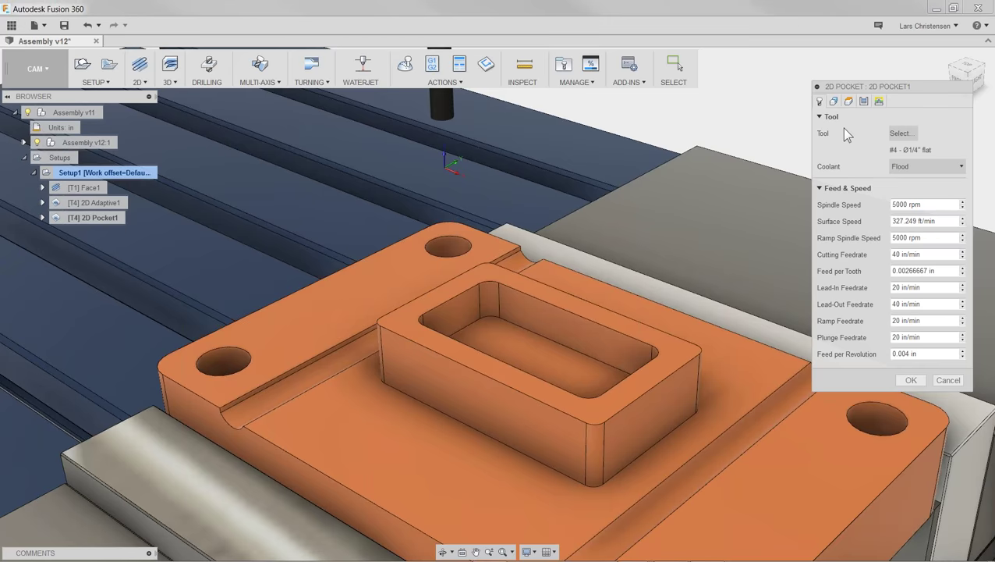
left_click(835, 102)
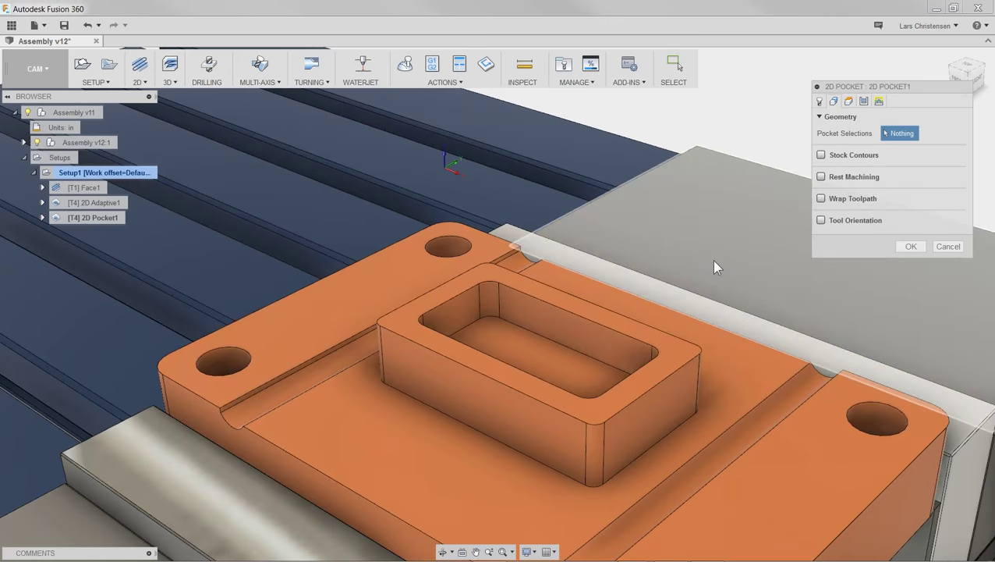
left_click(548, 347)
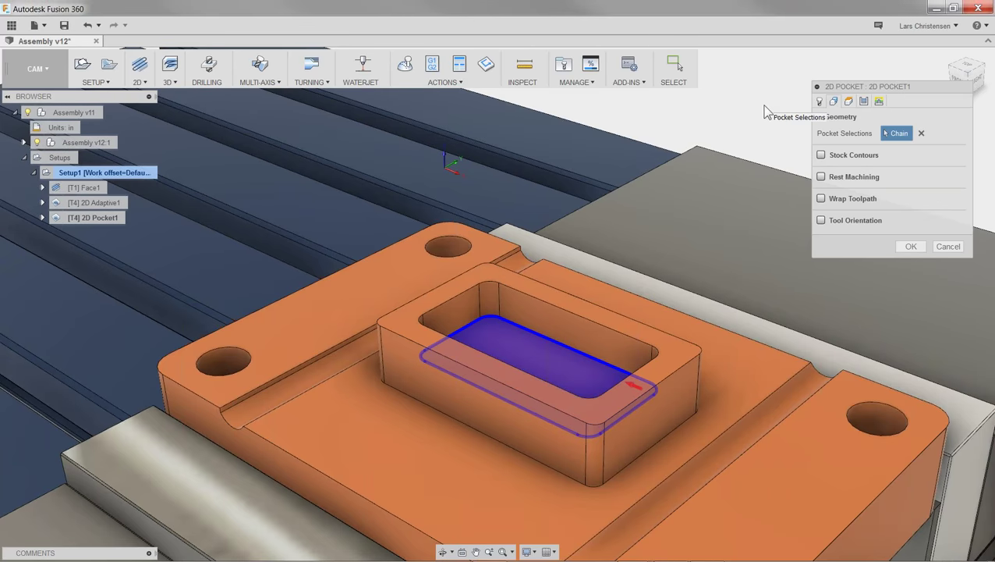
left_click(848, 102)
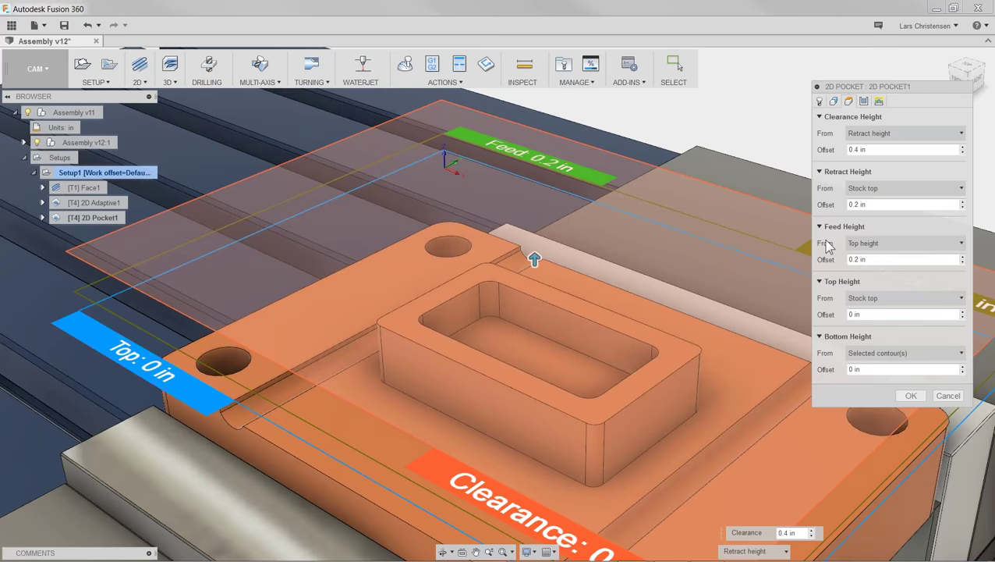
Step: Set the 2D Pocket's feed height offset to 0.05 in and turn off Stock to Leave
left_click(875, 262)
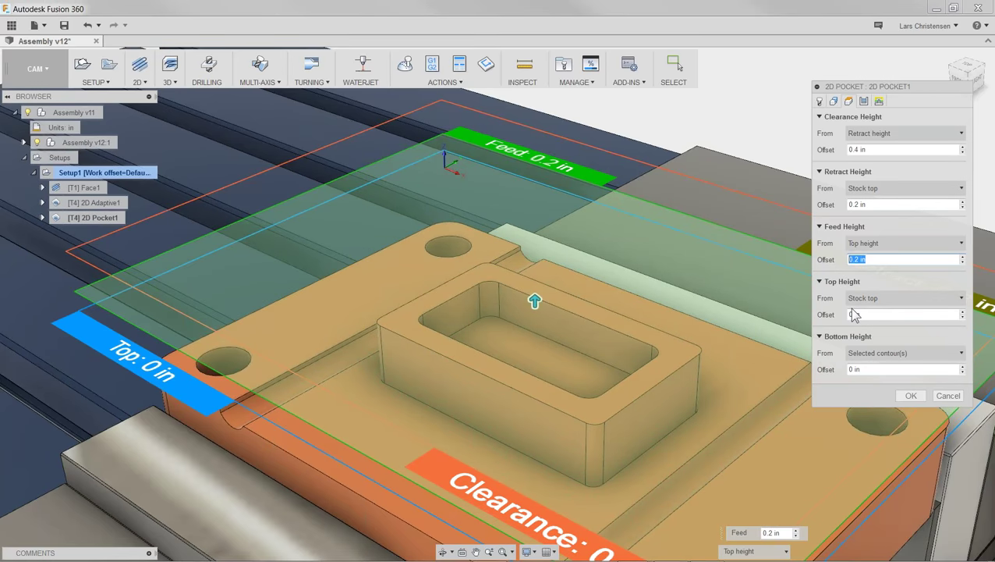
type(".05")
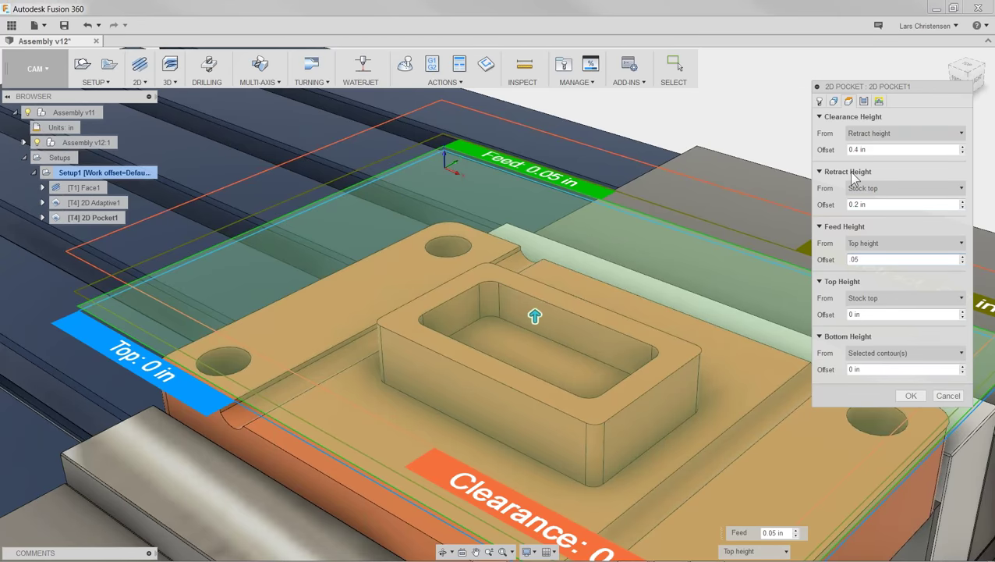
left_click(864, 102)
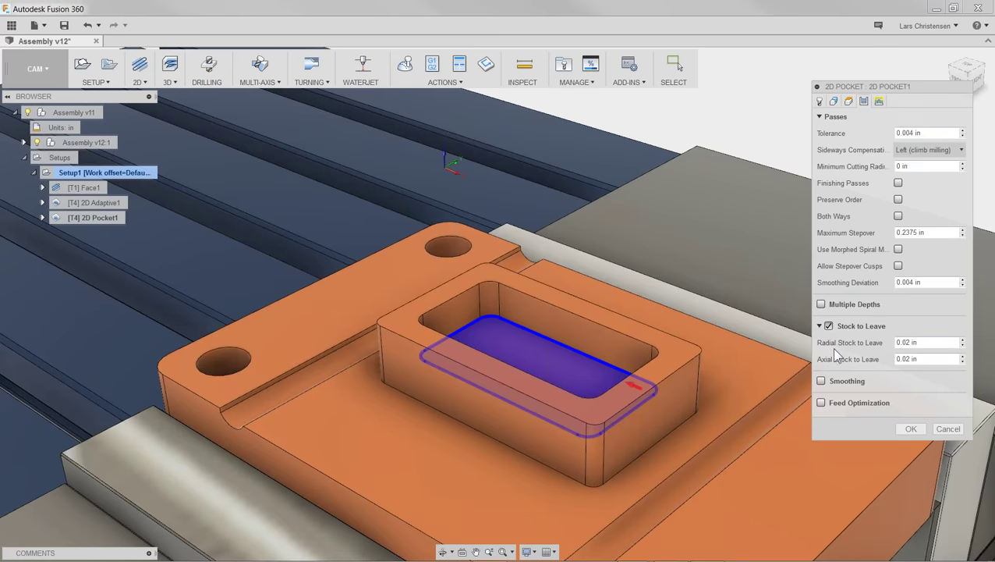
left_click(829, 326)
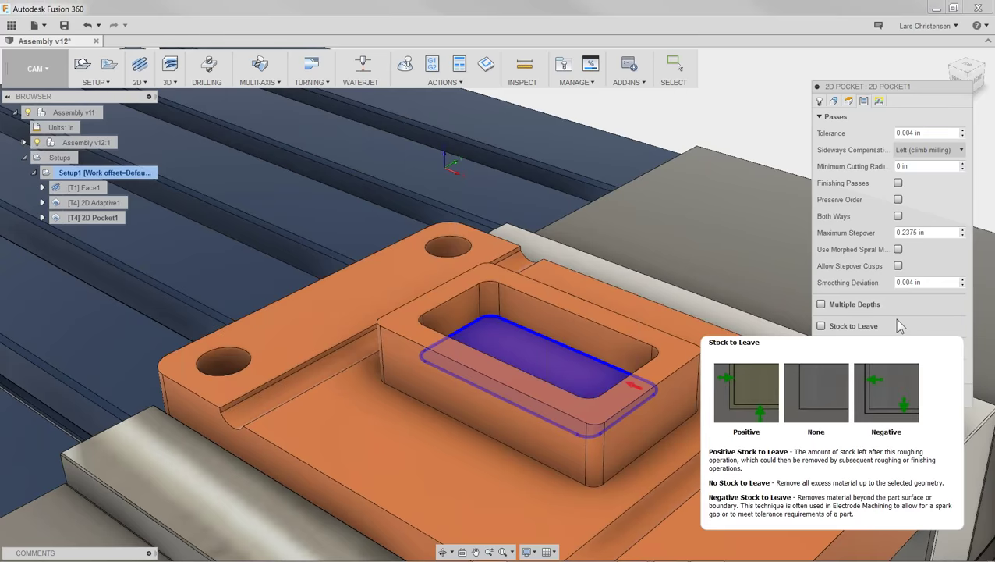
Step: Enable finishing passes for the 2D Pocket and set their stepover to 0.015 in
left_click(898, 183)
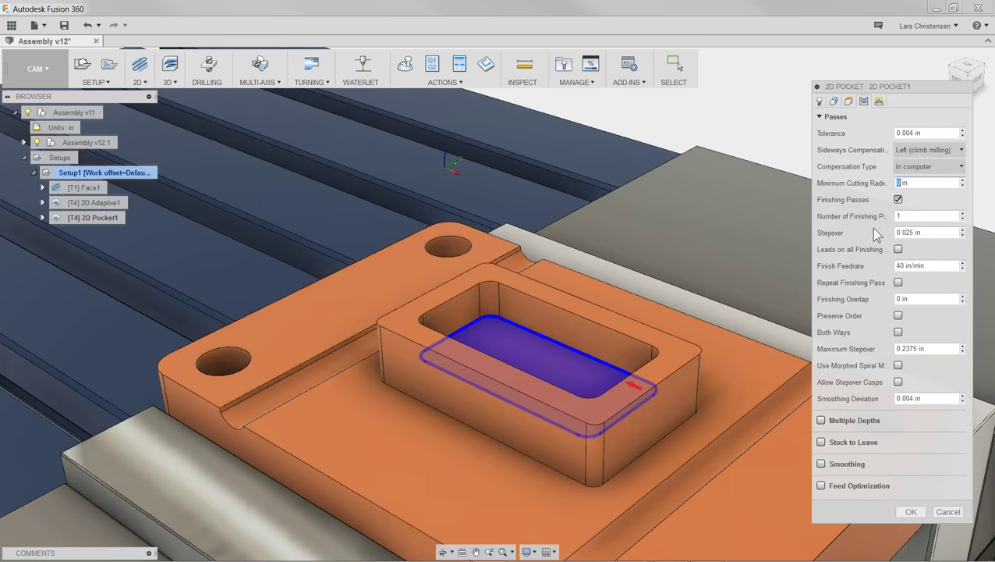
key("Tab")
key("Tab")
key("Tab")
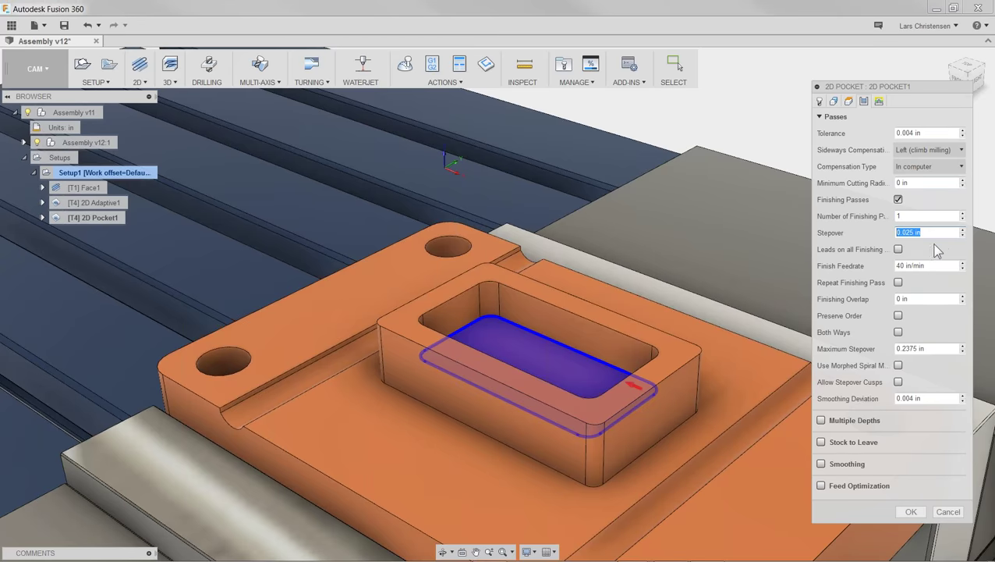
type(".015")
Step: Set the 2D Pocket's ramp type to Plunge outside stock and accept the operation to generate its toolpath
left_click(879, 102)
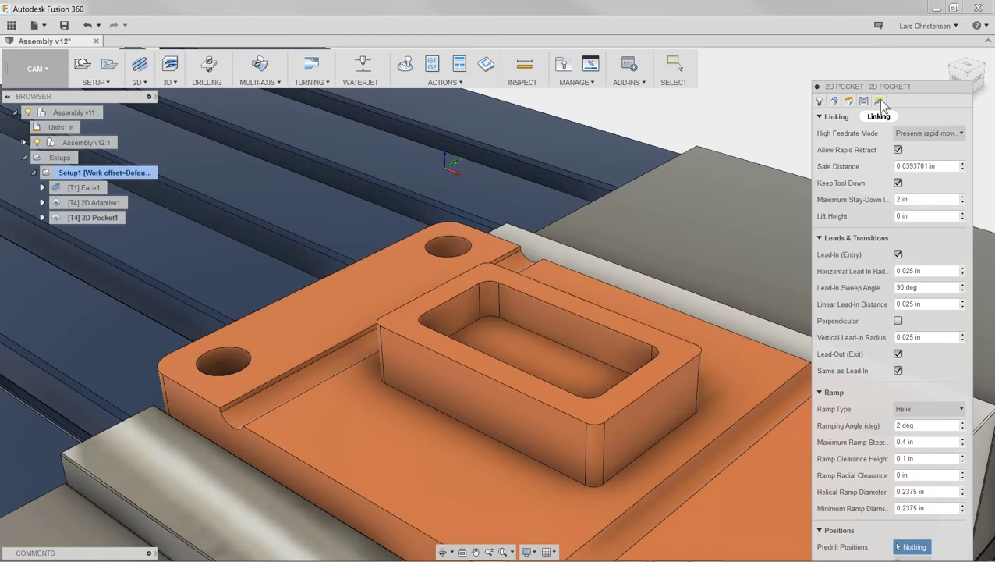
left_click(918, 410)
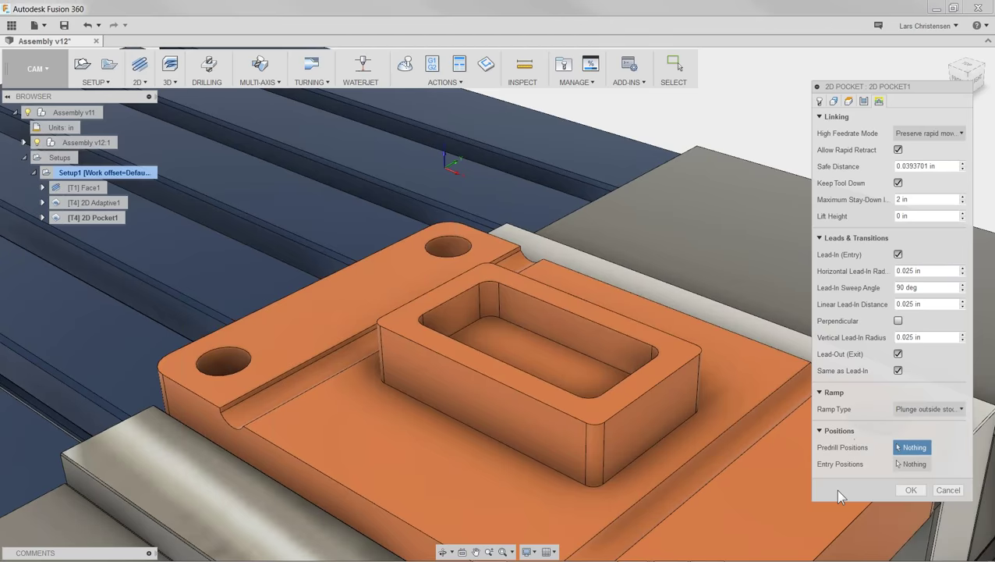
left_click(909, 491)
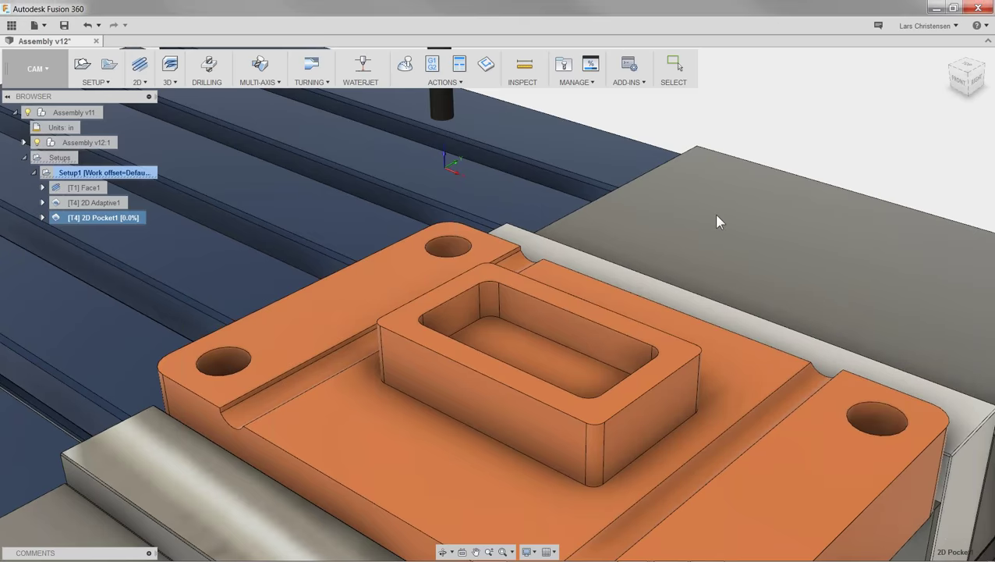
Step: Reopen the 2D Pocket operation, review its tool, geometry and pass settings, and accept it again
left_click(745, 168)
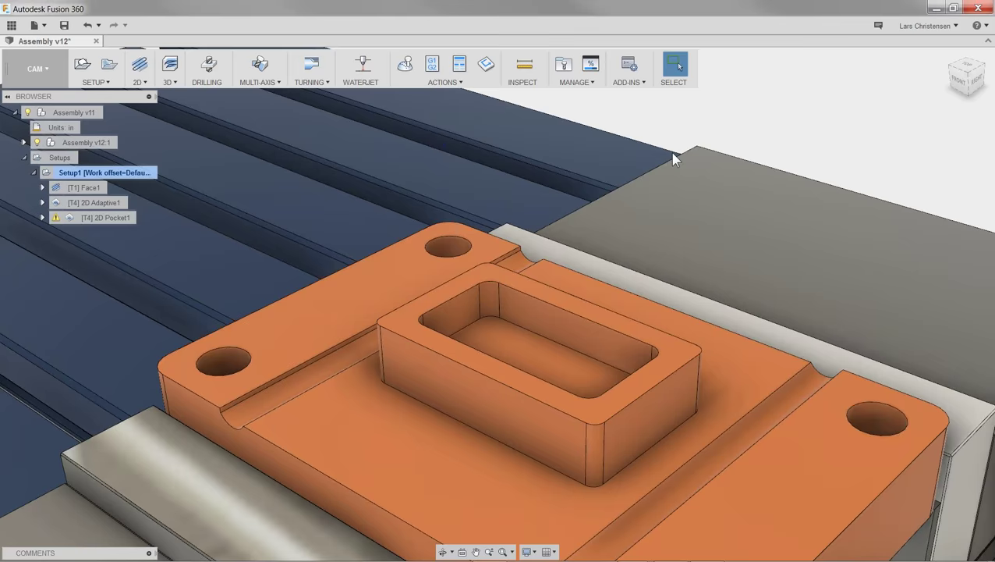
left_click(109, 217)
scroll(769, 142, "down", 1)
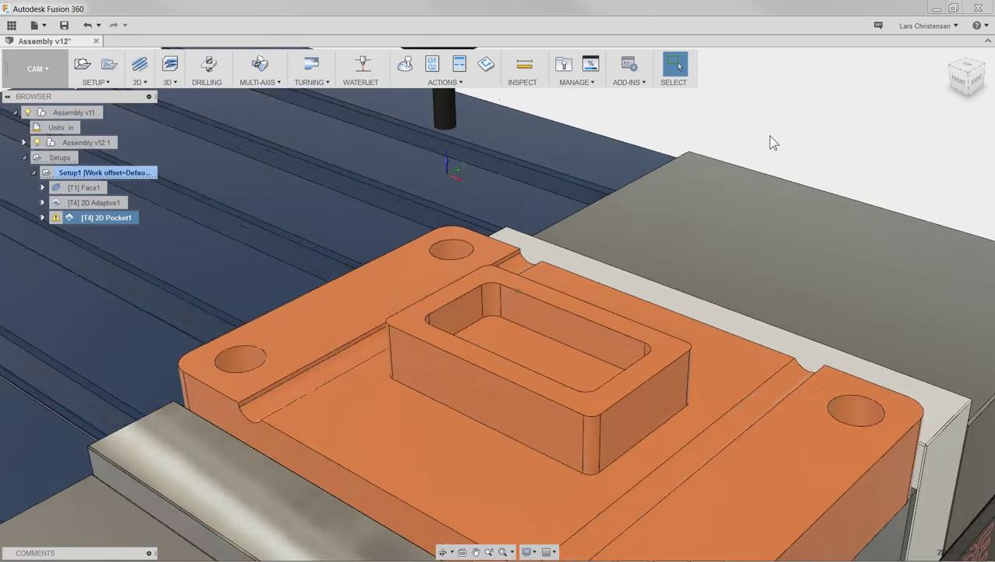
scroll(770, 141, "down", 2)
right_click(90, 219)
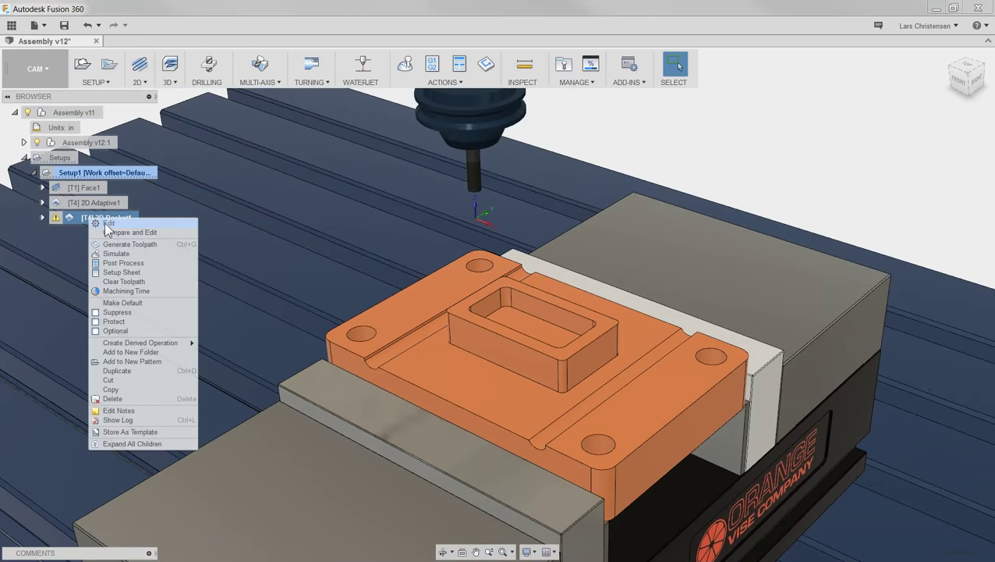
left_click(106, 223)
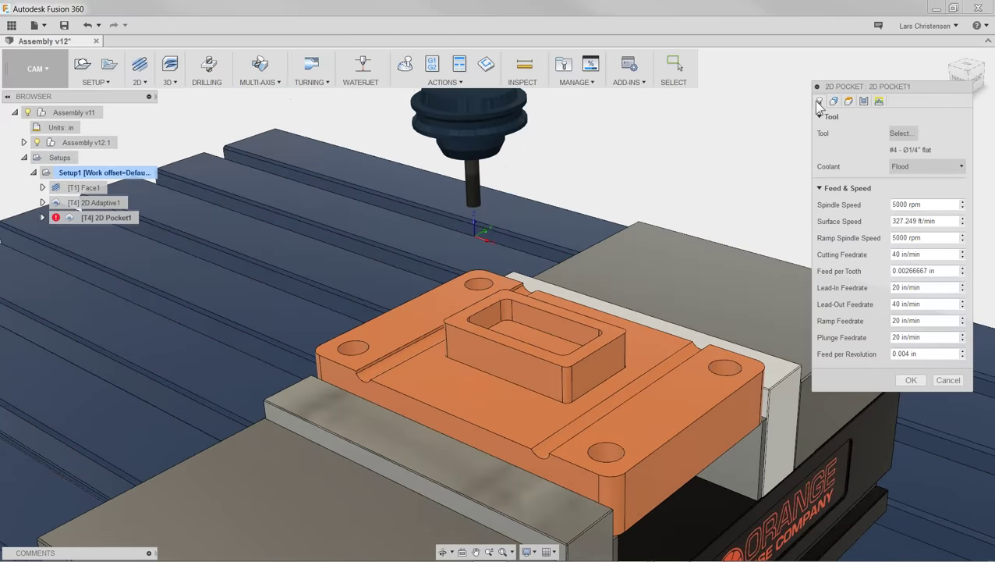
left_click(833, 102)
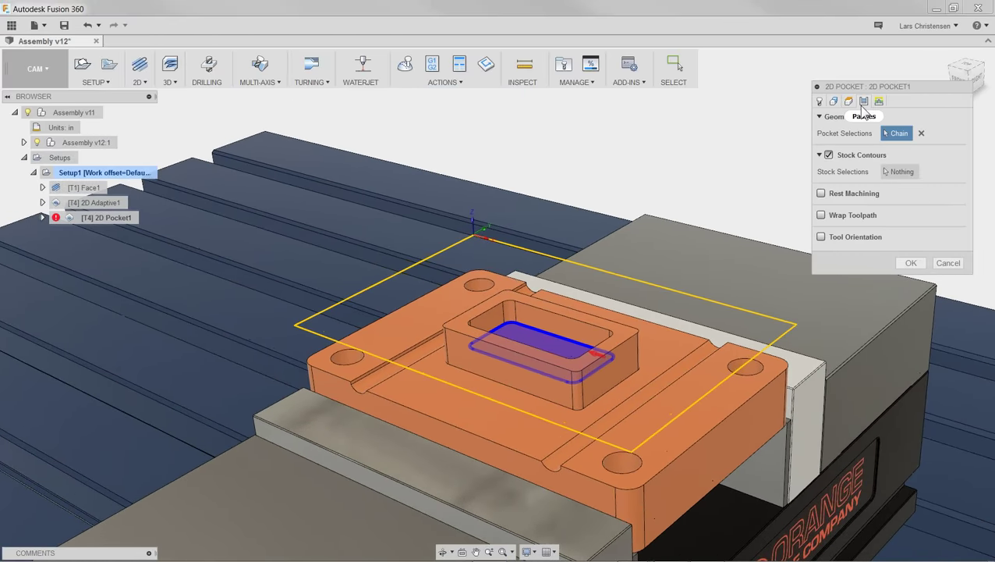
left_click(863, 108)
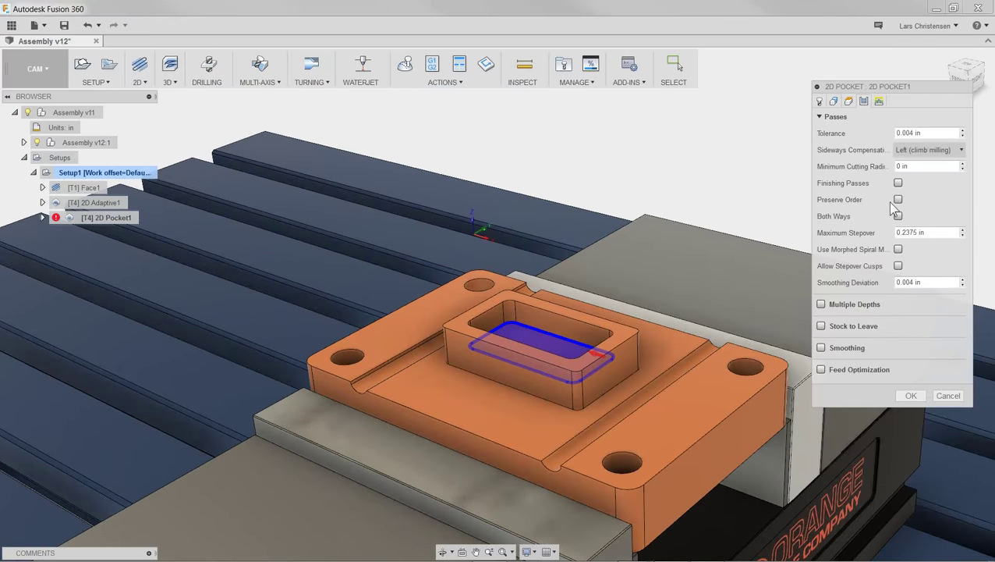
left_click(910, 396)
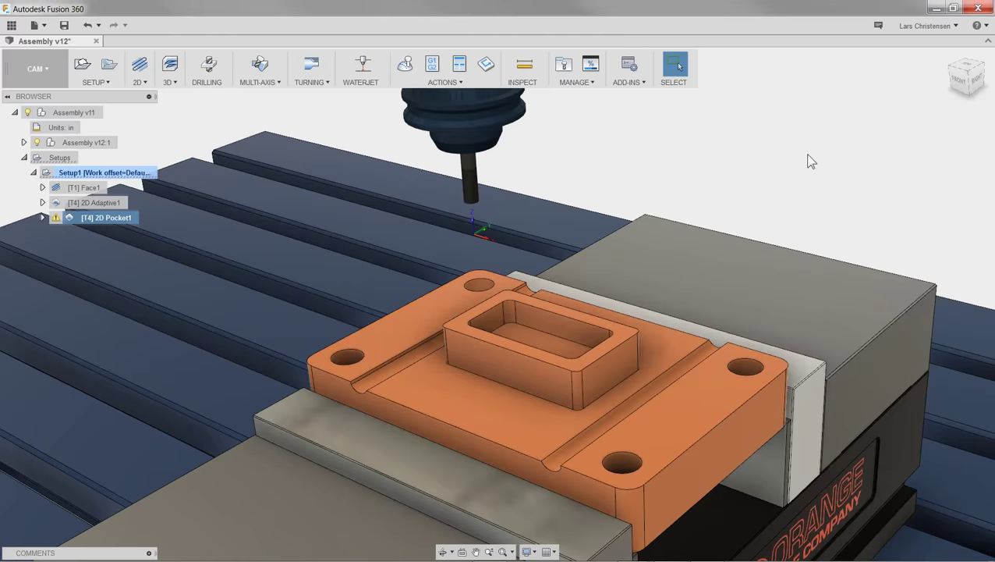
Step: Read the 2D Pocket operation's message log for the cause of its warning, and close the log
right_click(117, 218)
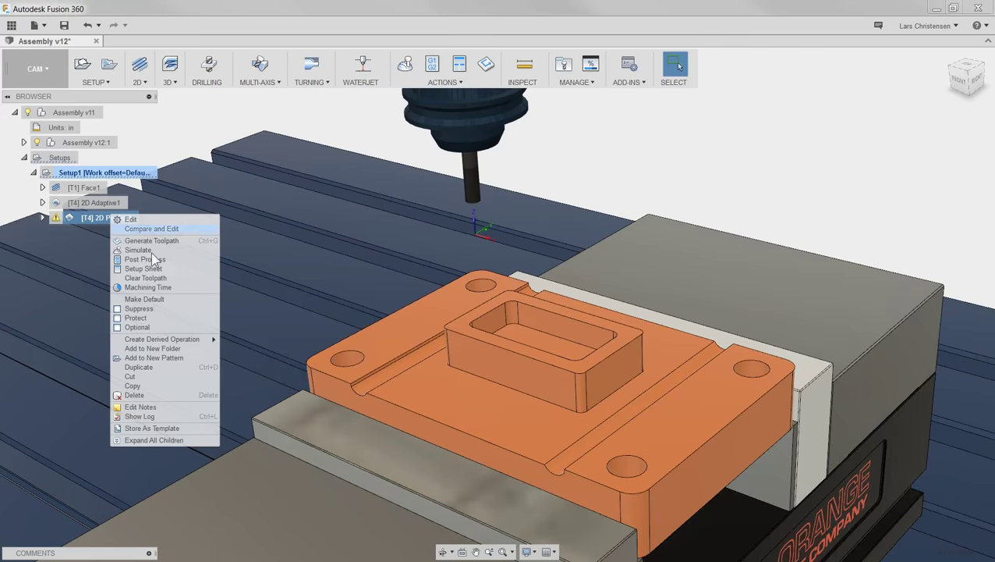
left_click(178, 418)
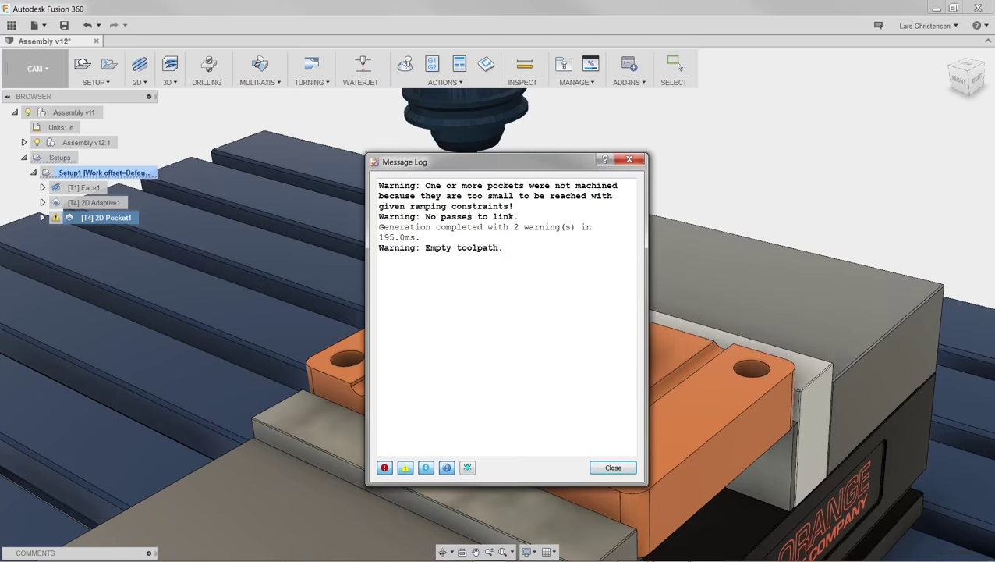
left_click(611, 468)
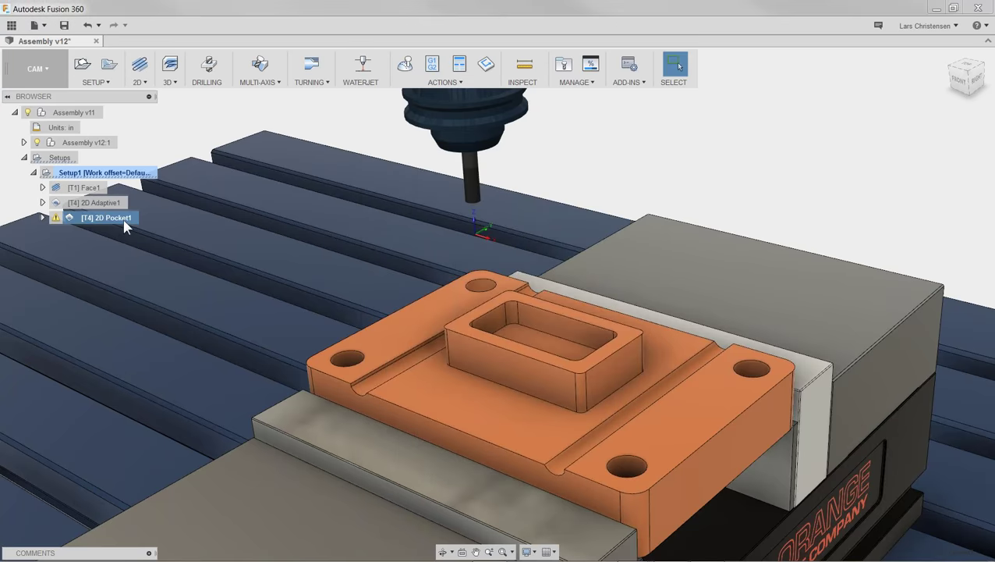
Step: Reopen the 2D Pocket operation for editing and set its ramp type to Plunge
right_click(105, 221)
left_click(122, 226)
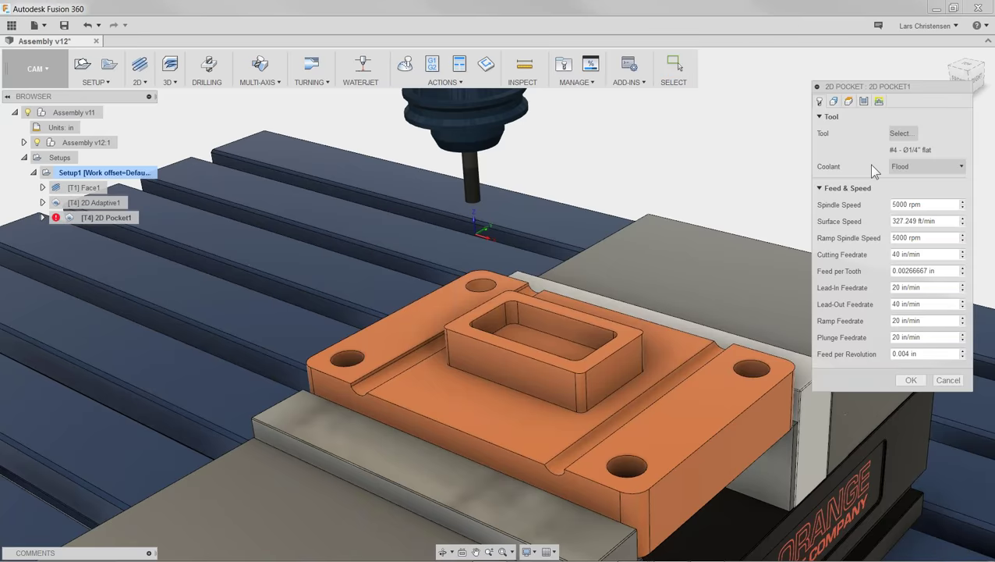
left_click(879, 102)
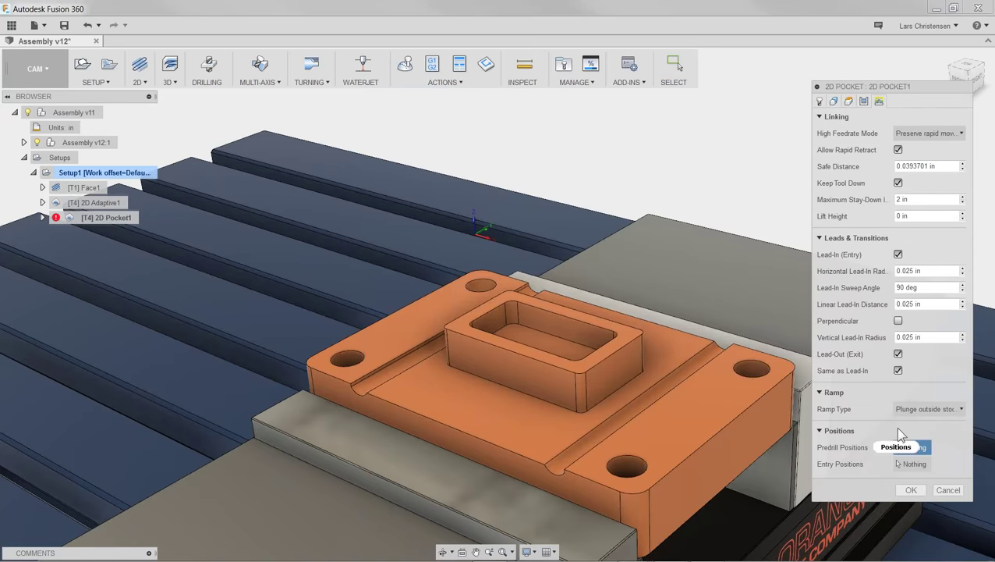
left_click(925, 410)
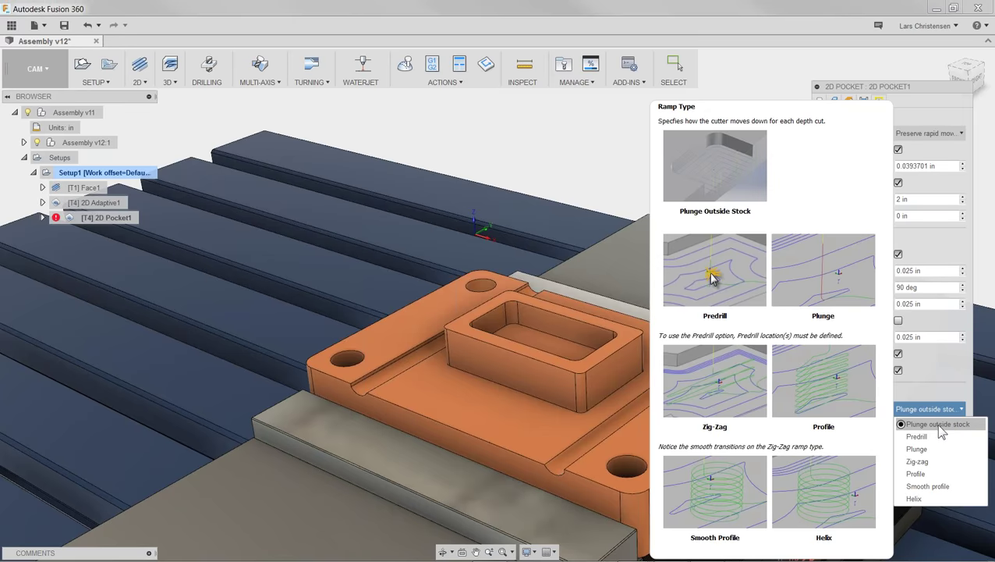
left_click(916, 449)
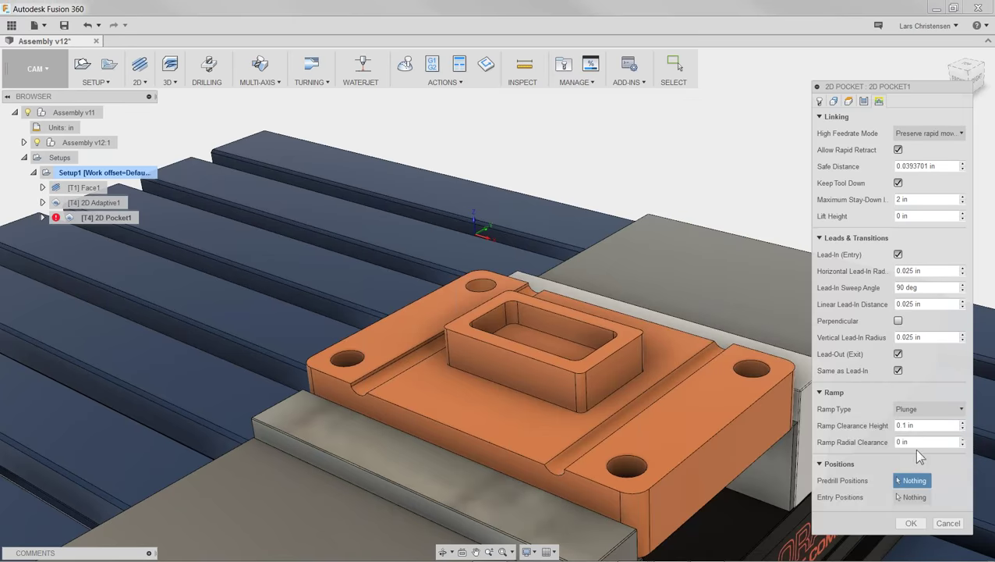
Step: Turn on finishing passes for the 2D Pocket and accept the operation to regenerate its toolpath
left_click(864, 103)
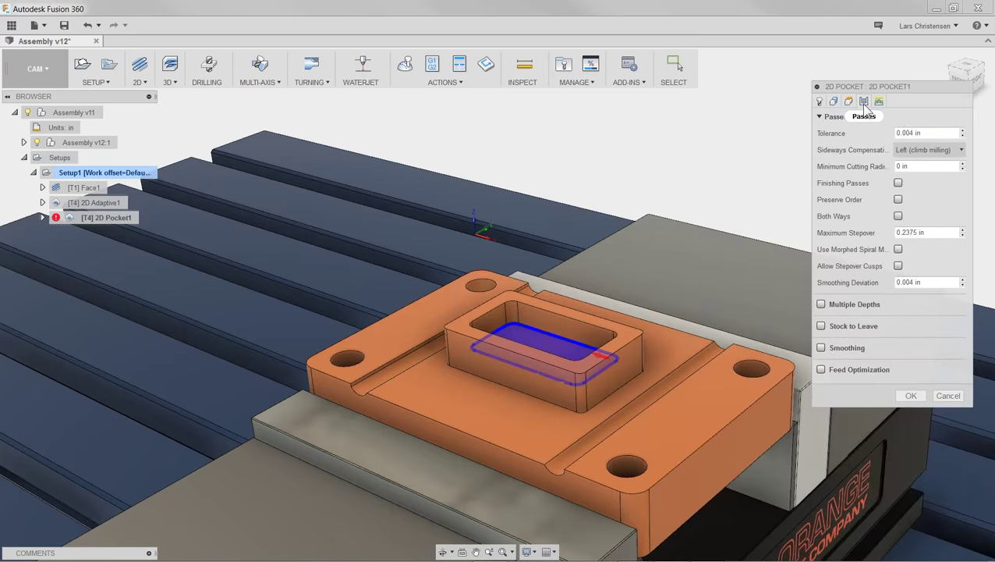
left_click(897, 182)
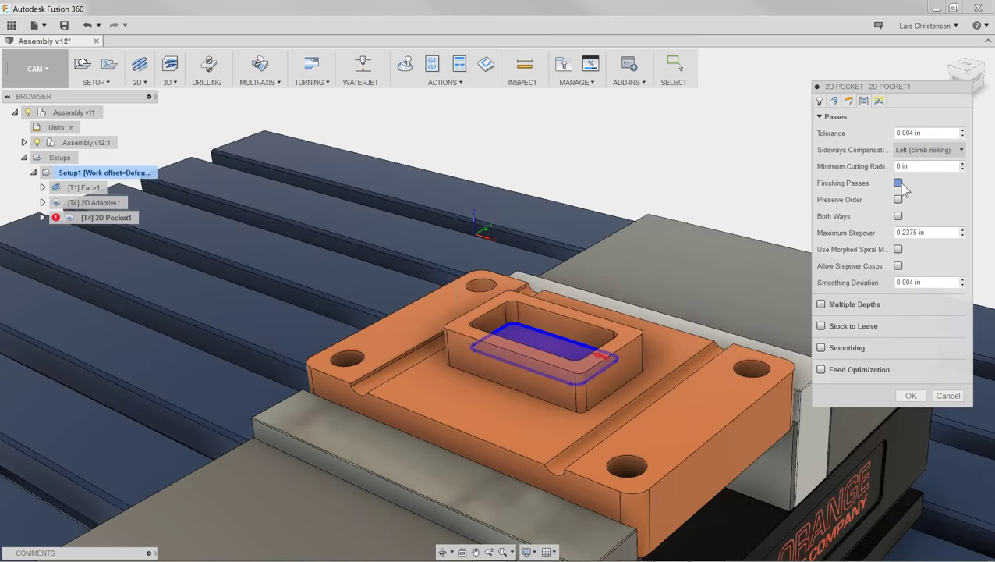
left_click(911, 512)
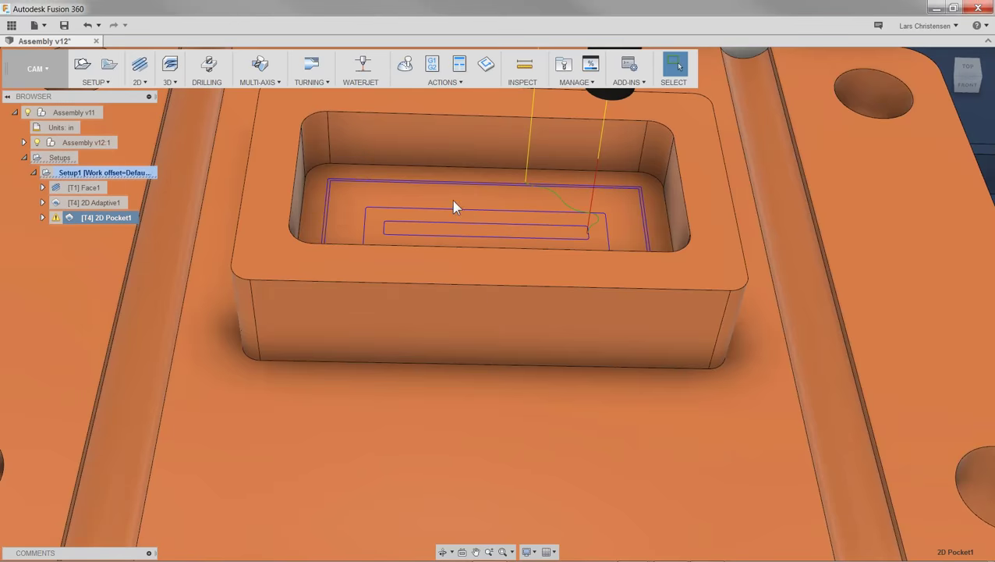
Step: Inspect the 2D Pocket toolpath up close, and start simulating all of Setup1 with stock transparency turned off
scroll(428, 172, "up", 5)
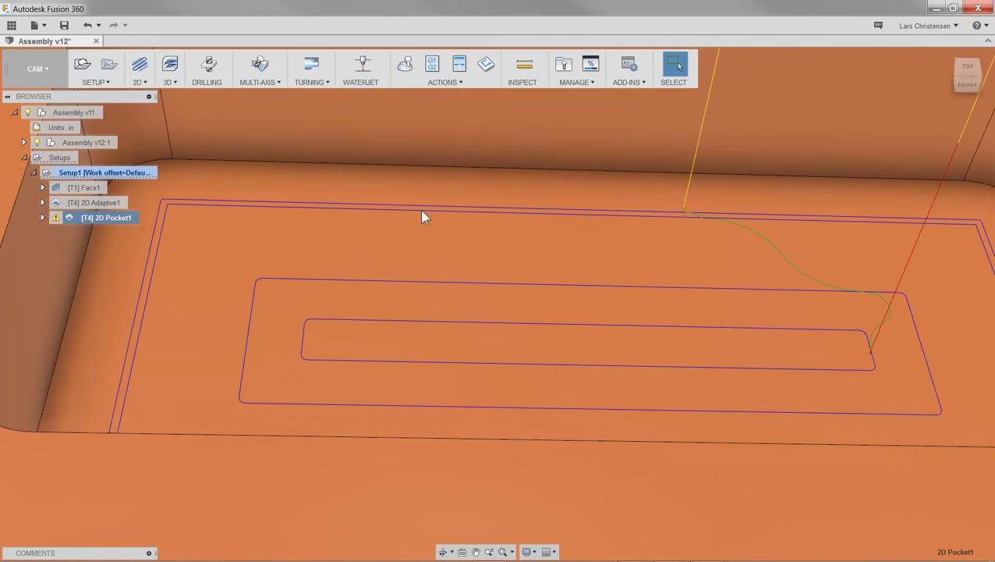
scroll(424, 213, "down", 8)
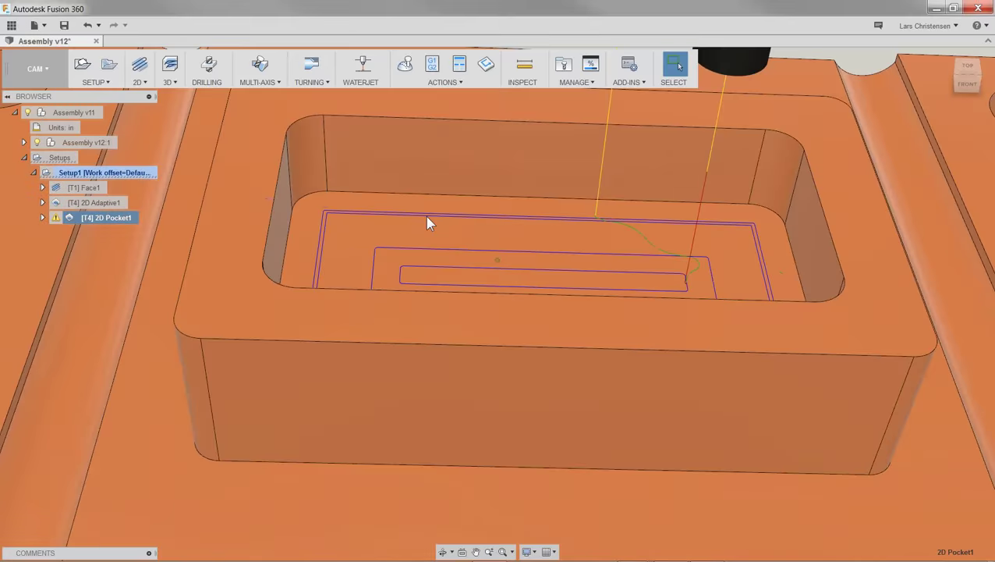
scroll(428, 229, "down", 3)
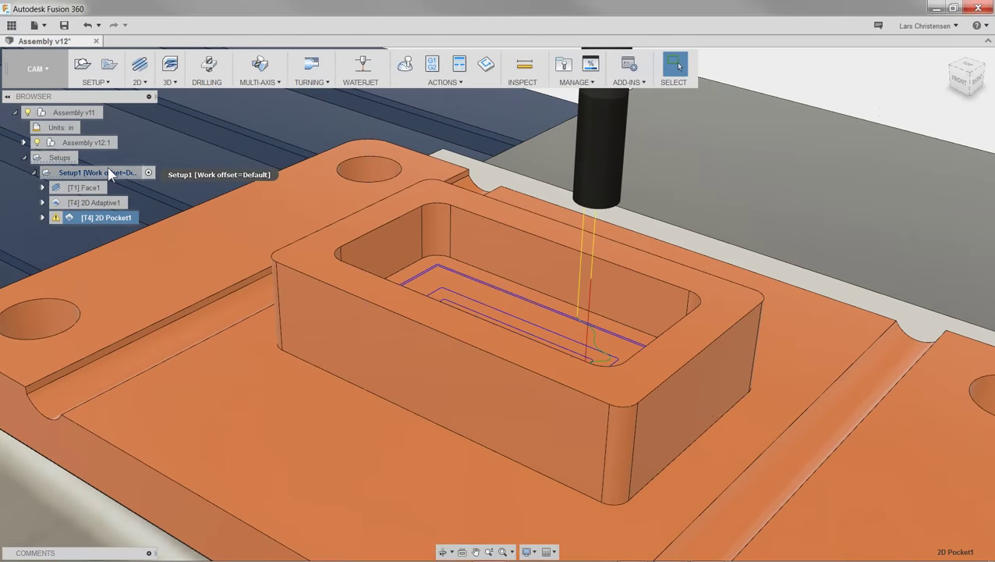
left_click(99, 173)
scroll(438, 117, "down", 5)
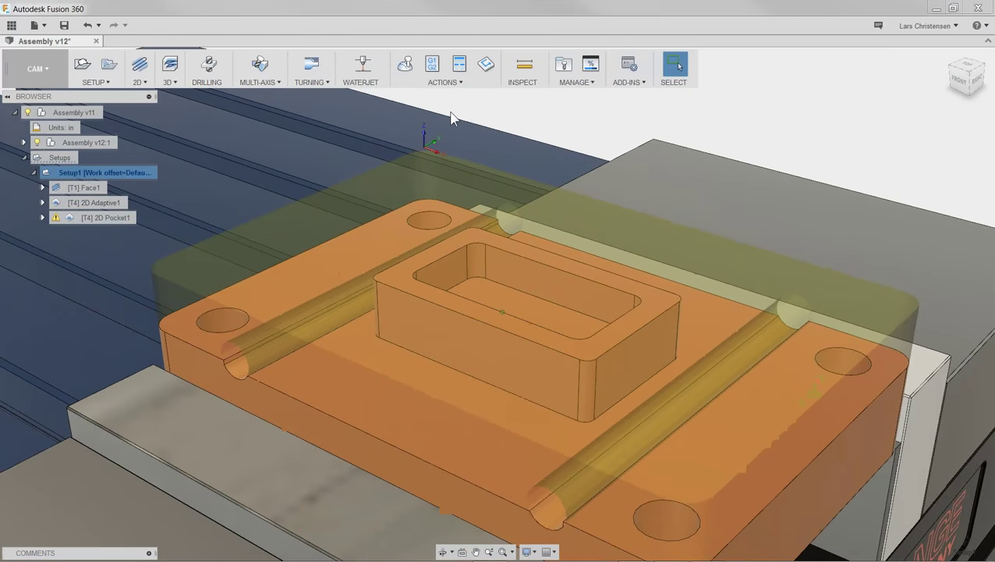
left_click(405, 65)
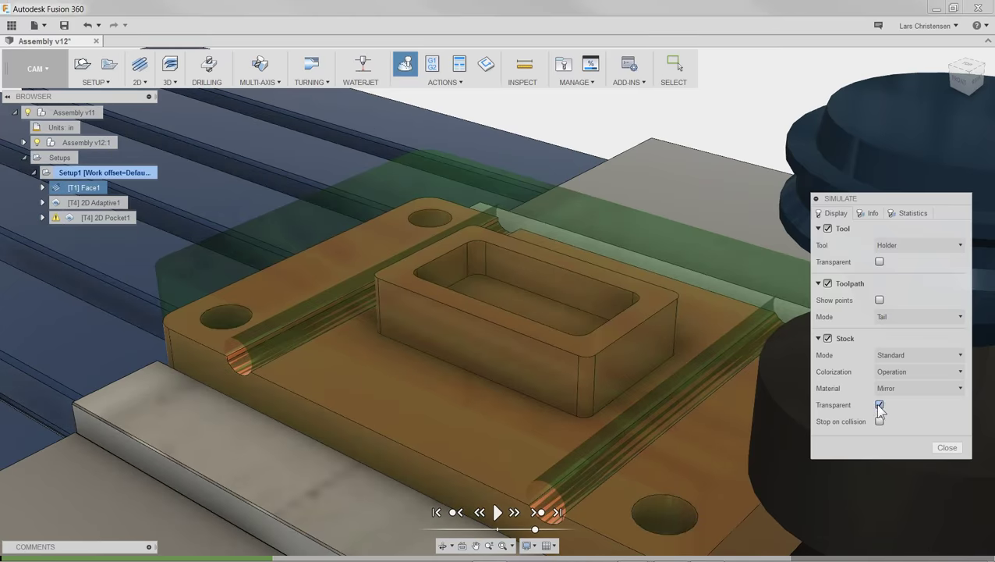
left_click(879, 404)
left_click(494, 513)
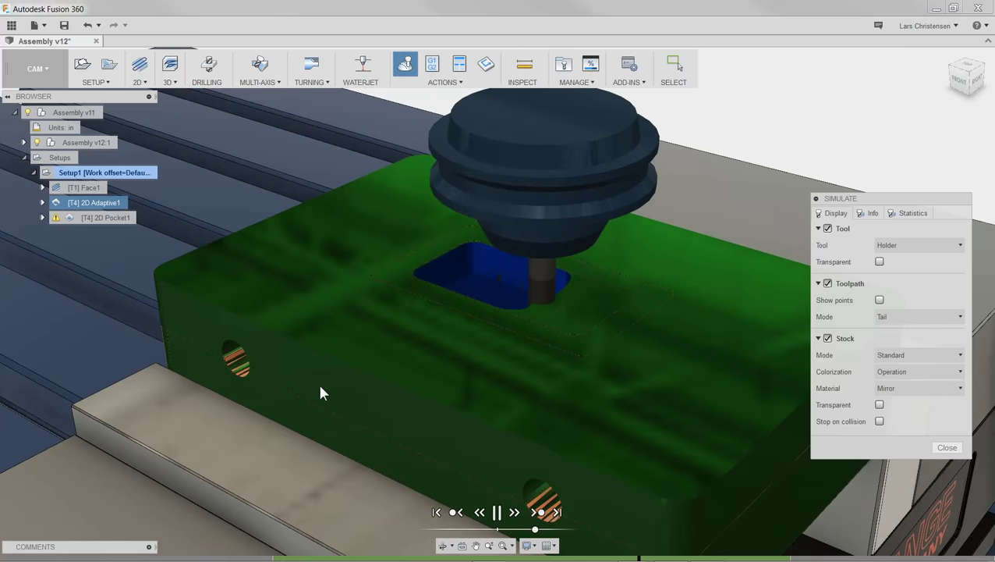
Step: Pause the simulation, reduce its playback speed, and resume it to watch the 2D Pocket finish the pocket walls and floor up close
left_click(503, 516)
scroll(418, 228, "up", 6)
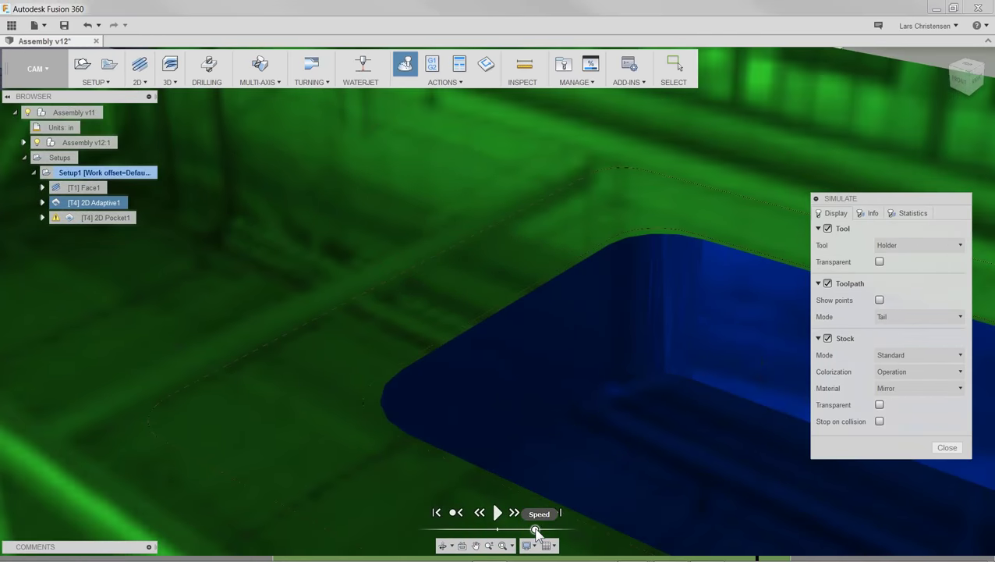
left_click_drag(535, 530, 516, 531)
left_click(498, 513)
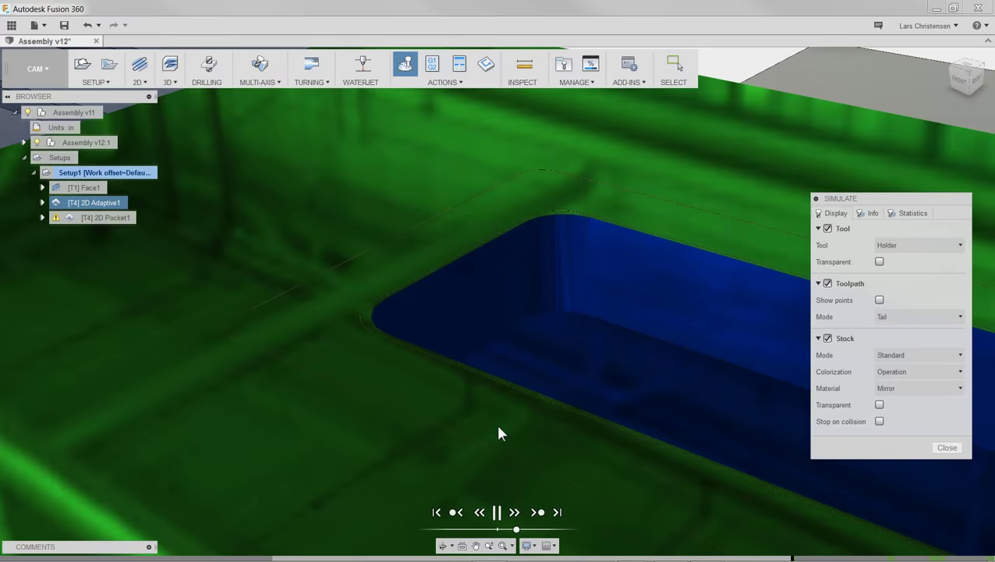
scroll(522, 435, "up", 5)
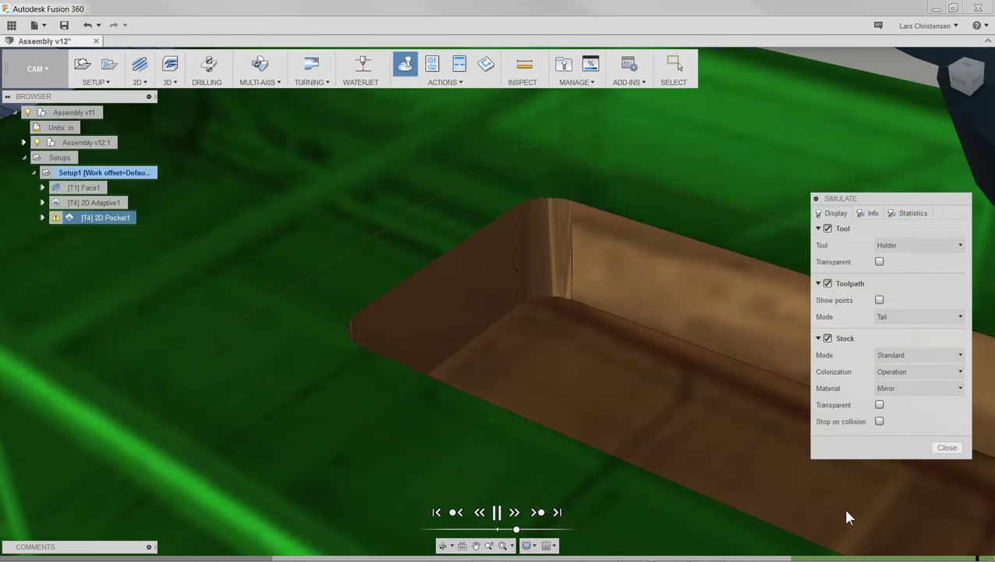
Step: Pause the simulation, check the finished pocket on the whole stock, and exit the simulation
key("space")
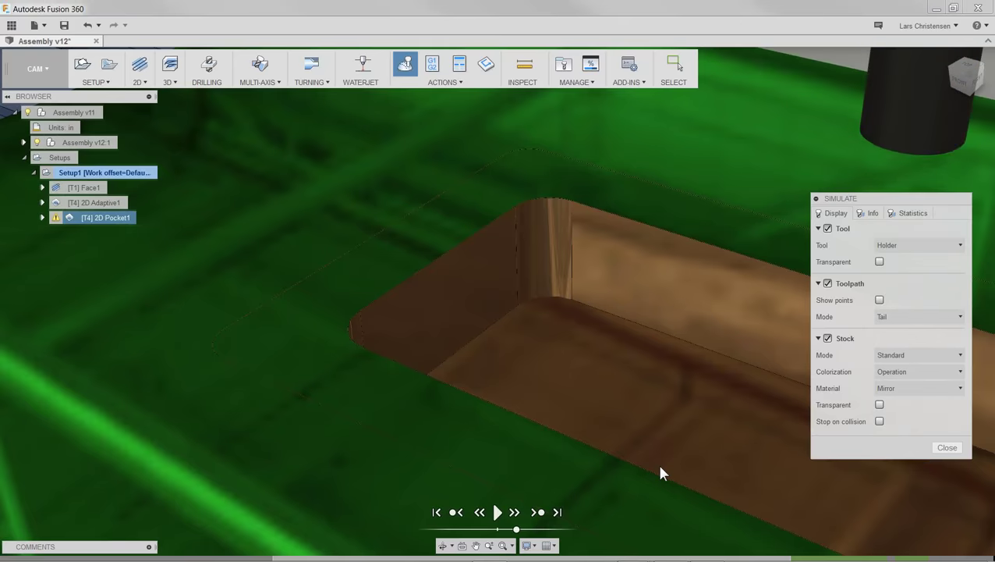
scroll(660, 472, "down", 2)
scroll(659, 473, "down", 6)
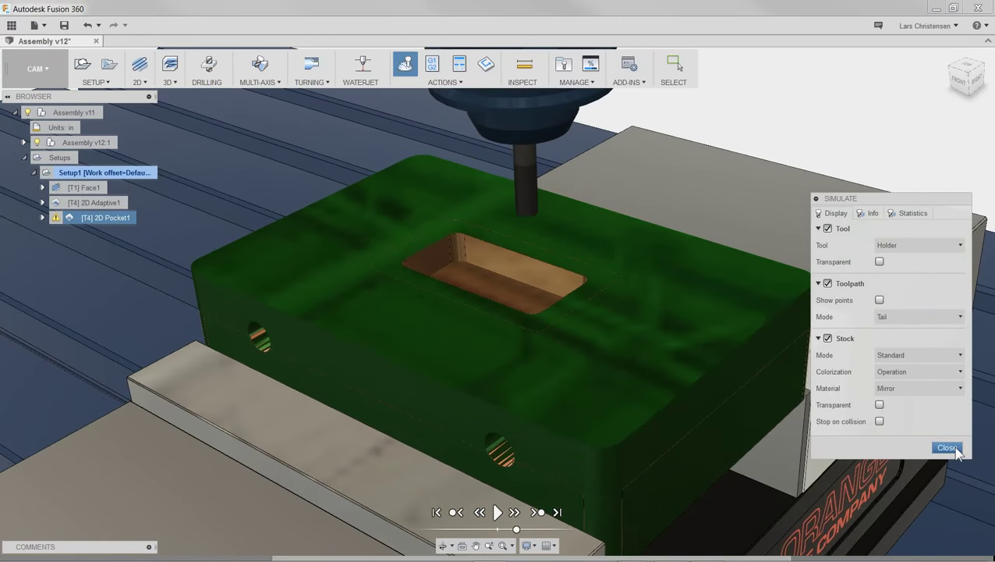
left_click(943, 443)
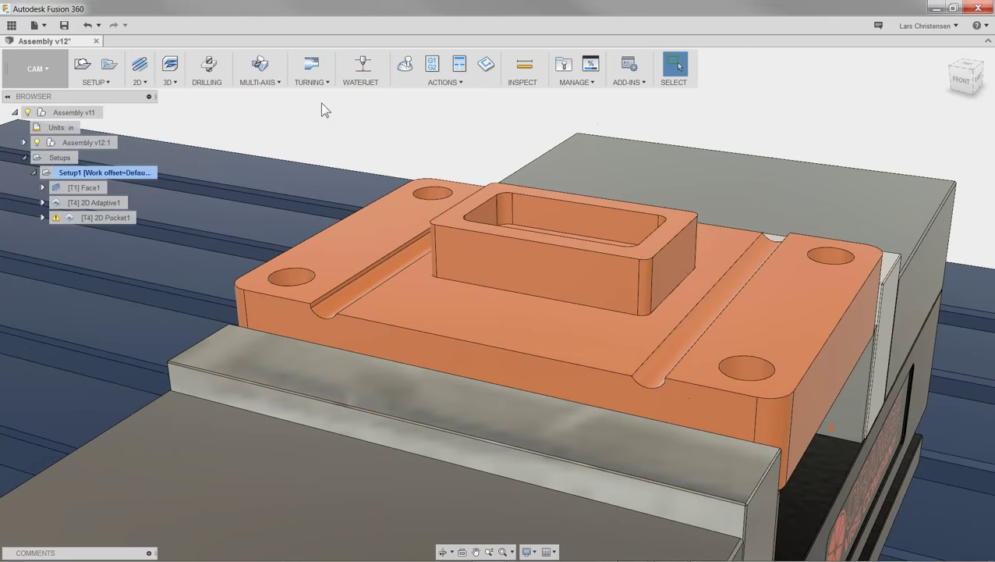
Step: Create another 2D Adaptive Clearing operation using tool #3, the Ø1/2" flat end mill from the Tutorial (Inch) sample library
left_click(150, 82)
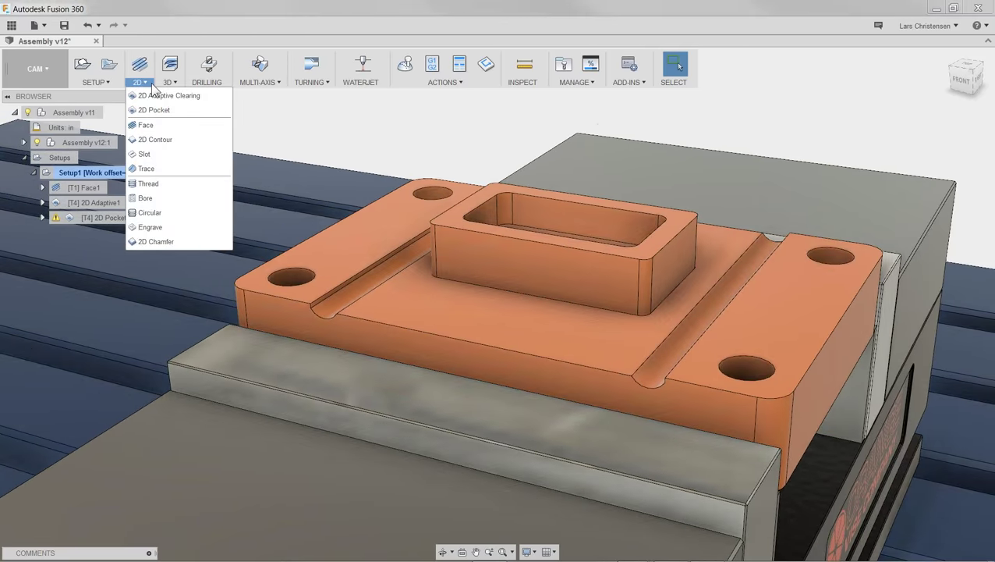
left_click(150, 98)
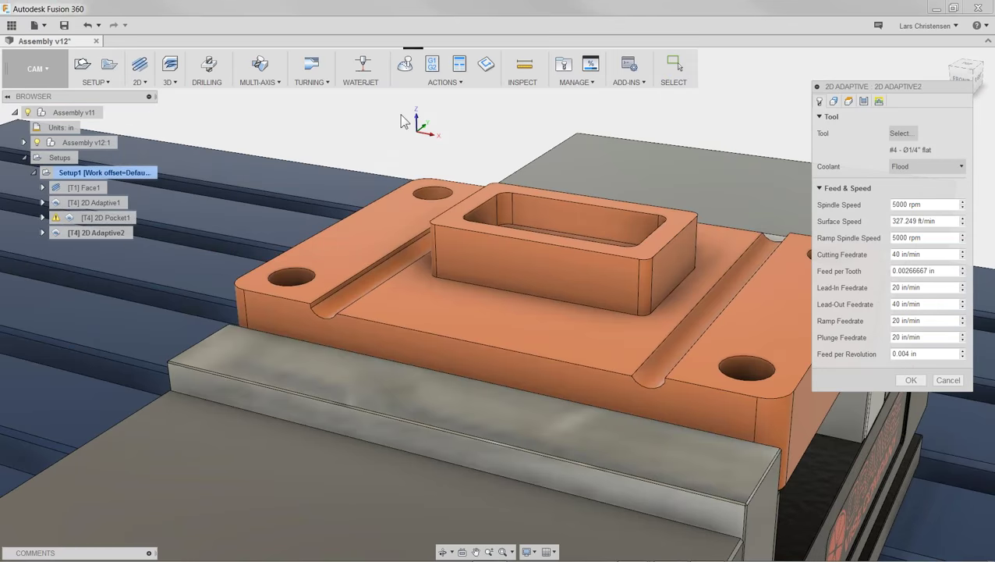
left_click(899, 134)
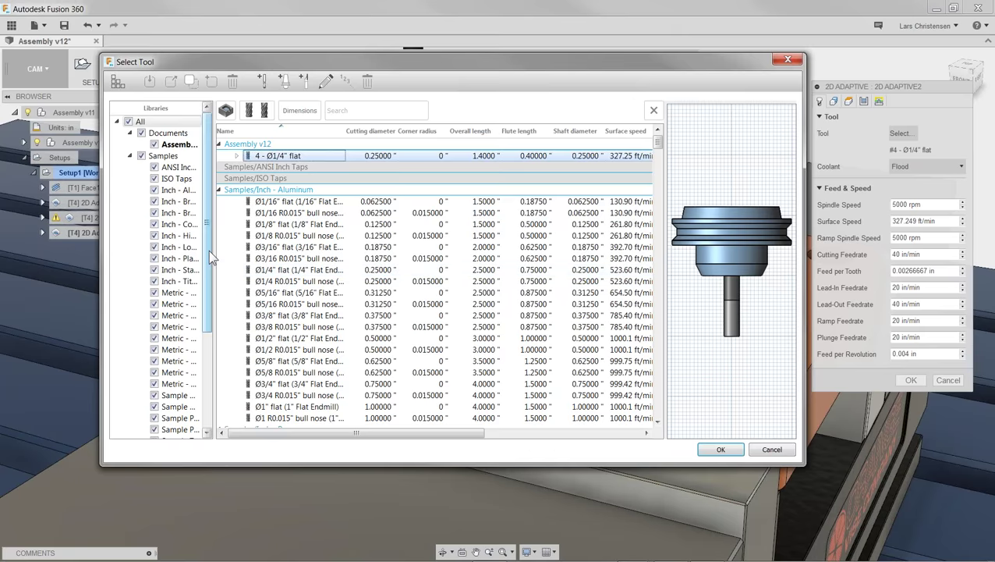
left_click_drag(209, 250, 209, 321)
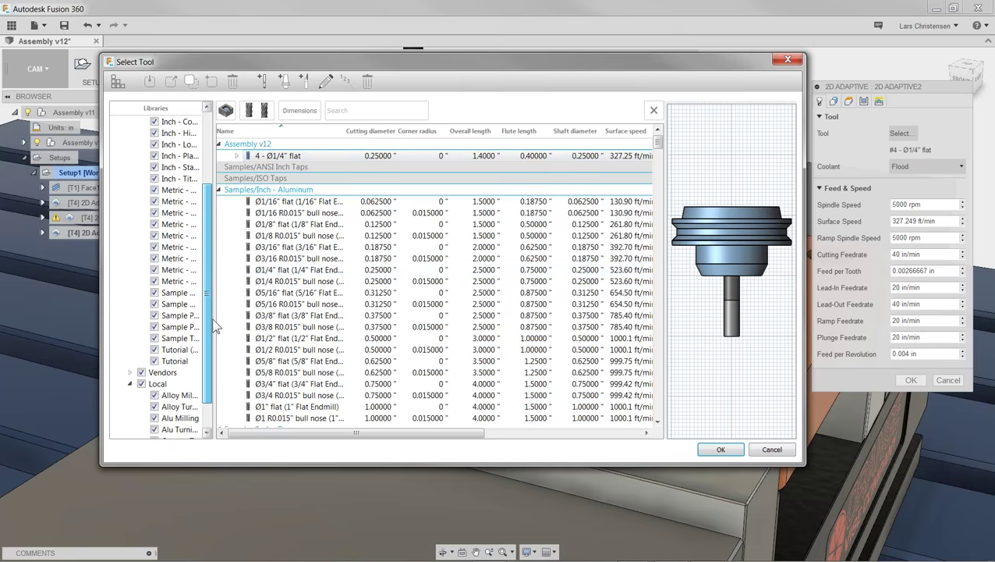
left_click(171, 350)
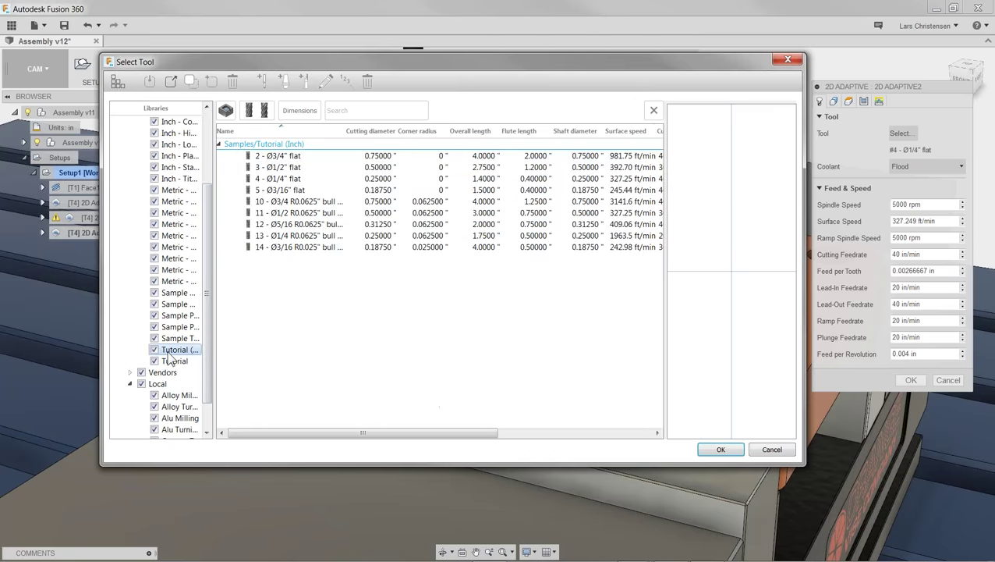
left_click(281, 168)
left_click(720, 449)
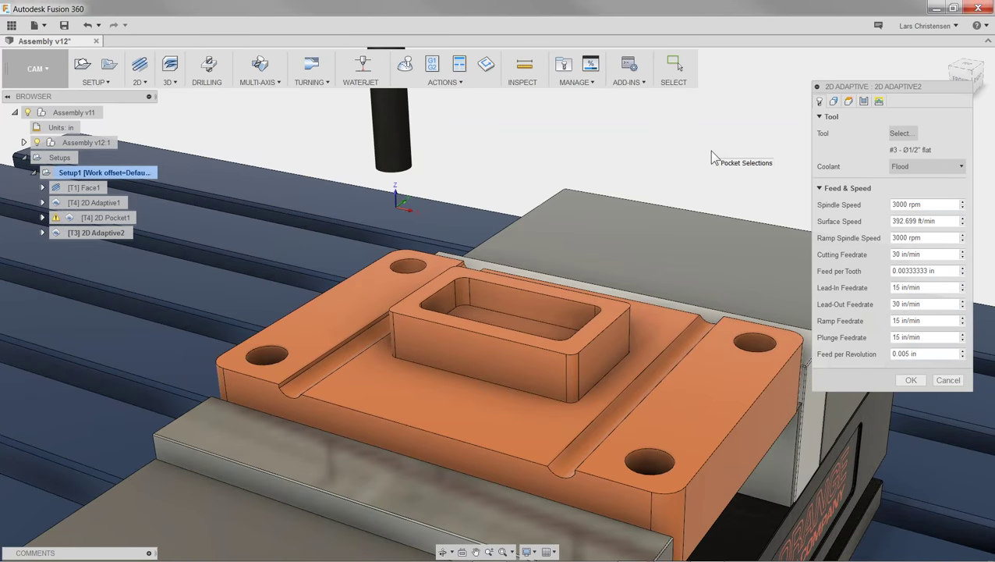
Step: Select the closed edge loop around the base of the raised boss as the pocket selection and accept the operation
left_click(436, 388)
left_click(832, 102)
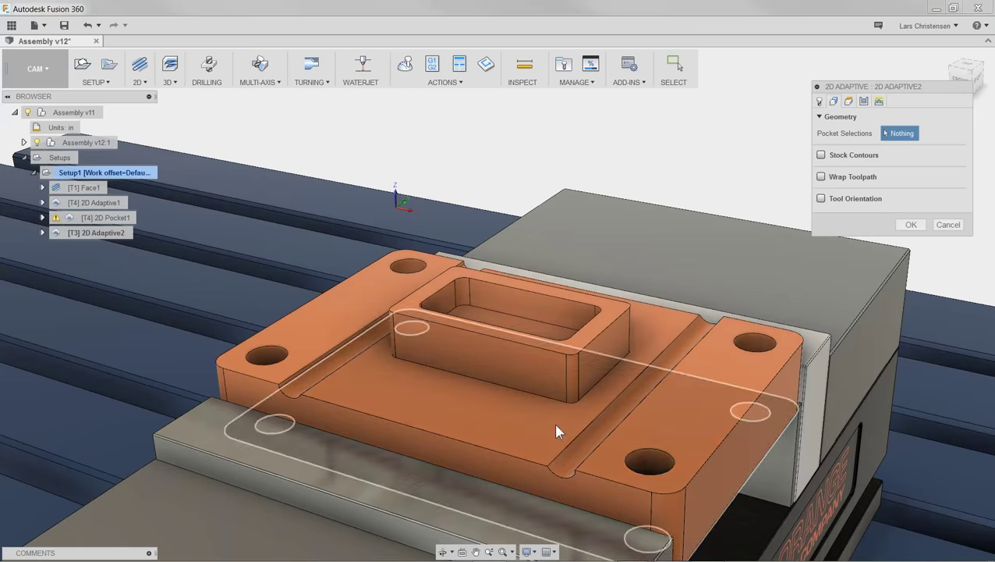
left_click(476, 380)
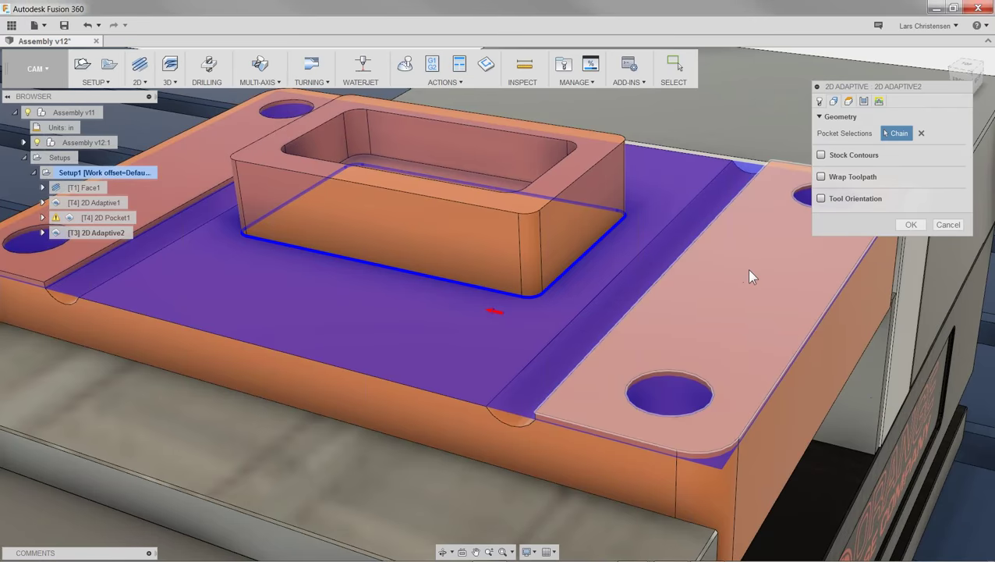
scroll(751, 266, "down", 6)
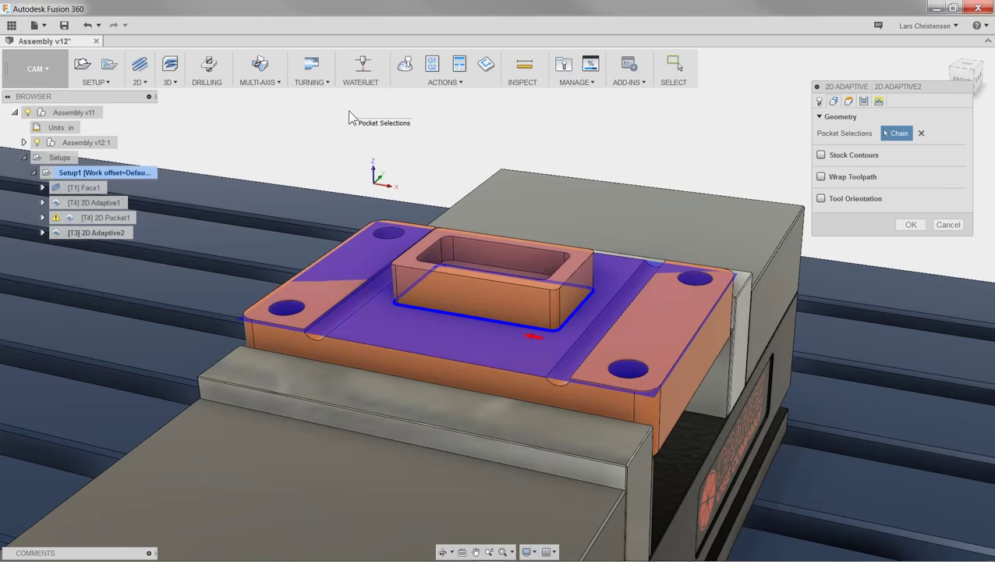
left_click(307, 296)
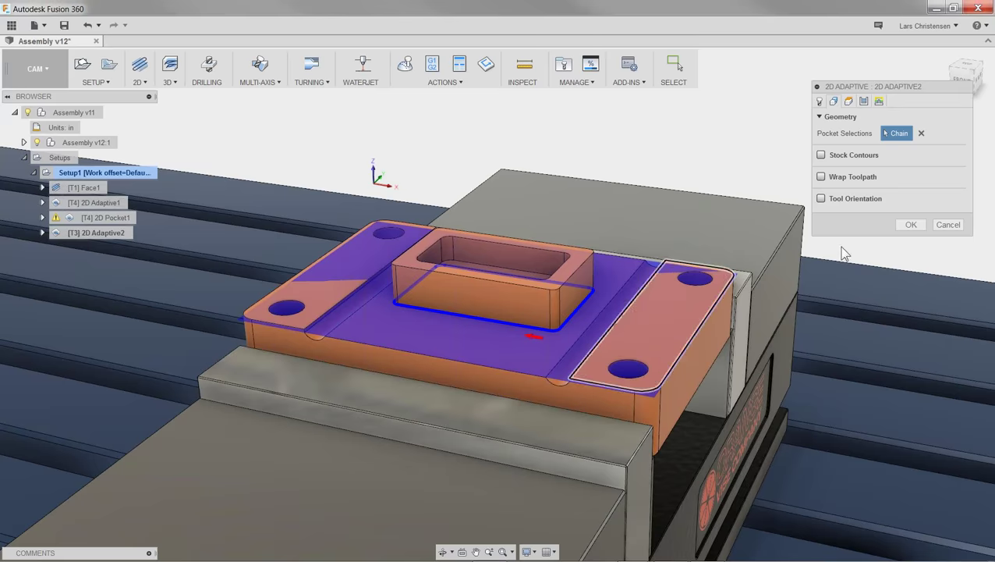
left_click(914, 224)
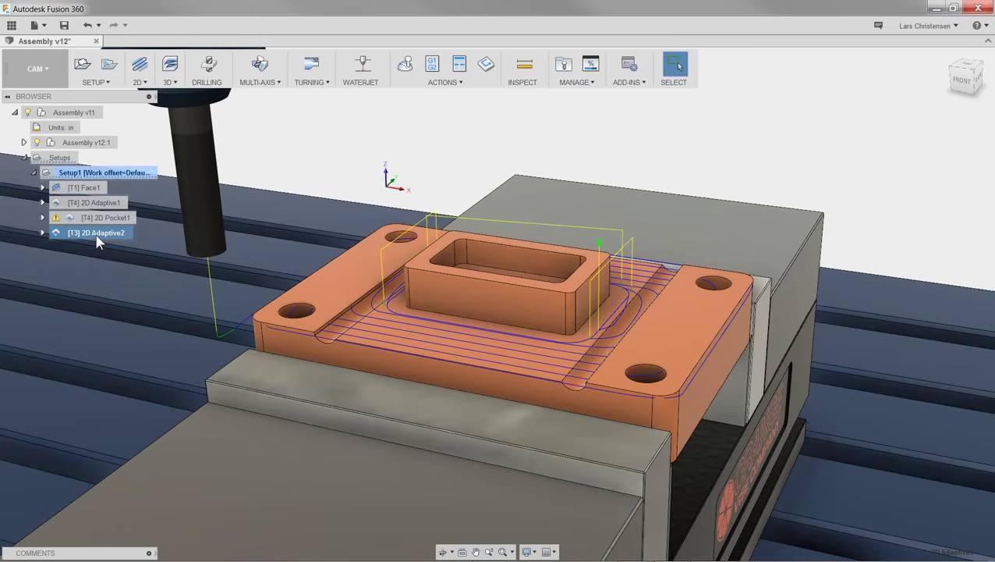
Step: Try adding the rectangular outline of the floor between the grooves as a second pocket chain, regenerate the new 2D Adaptive, and inspect its toolpath
right_click(96, 234)
left_click(116, 240)
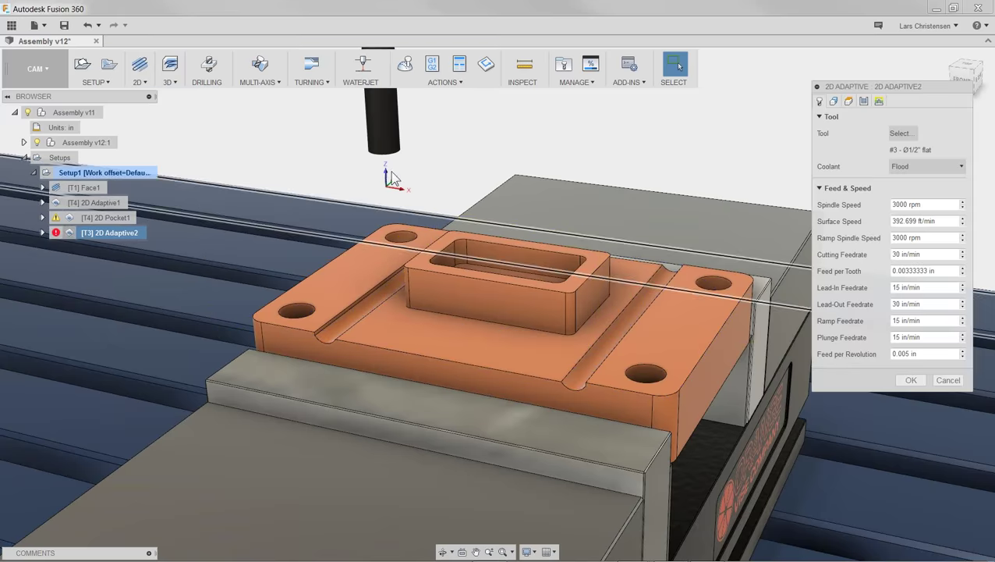
left_click(833, 102)
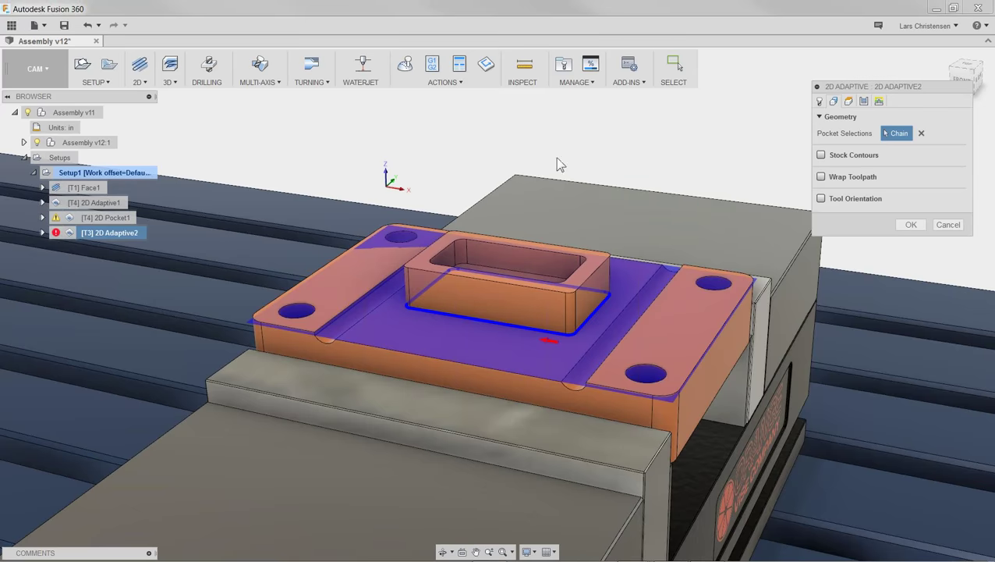
left_click(340, 342)
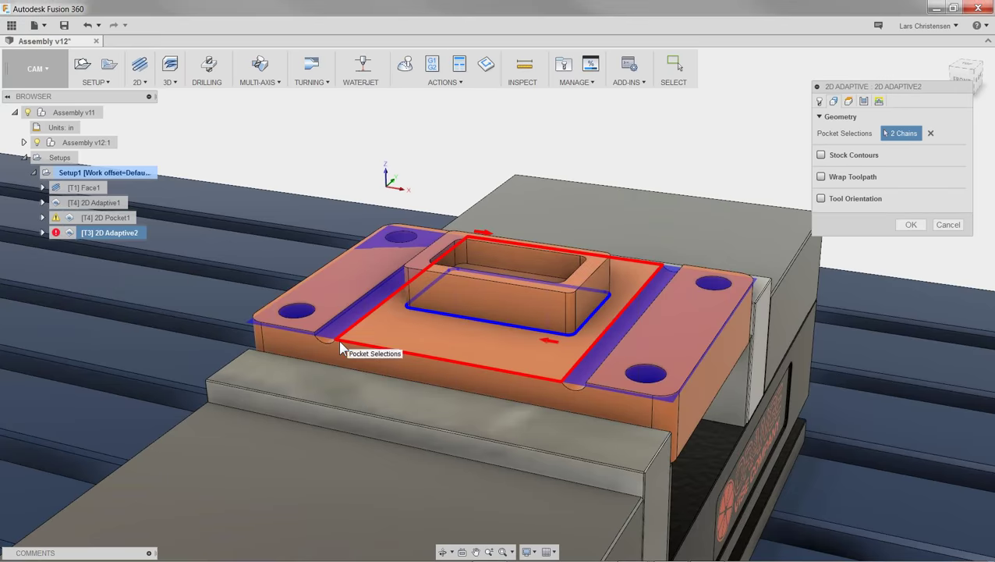
scroll(371, 165, "up", 2)
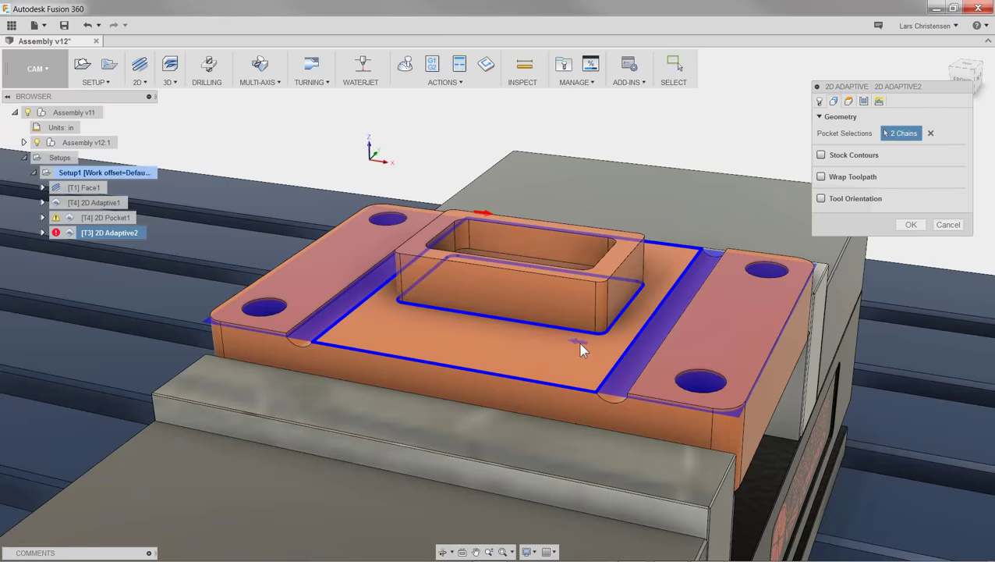
middle_click_drag(566, 260, 530, 191, "shift")
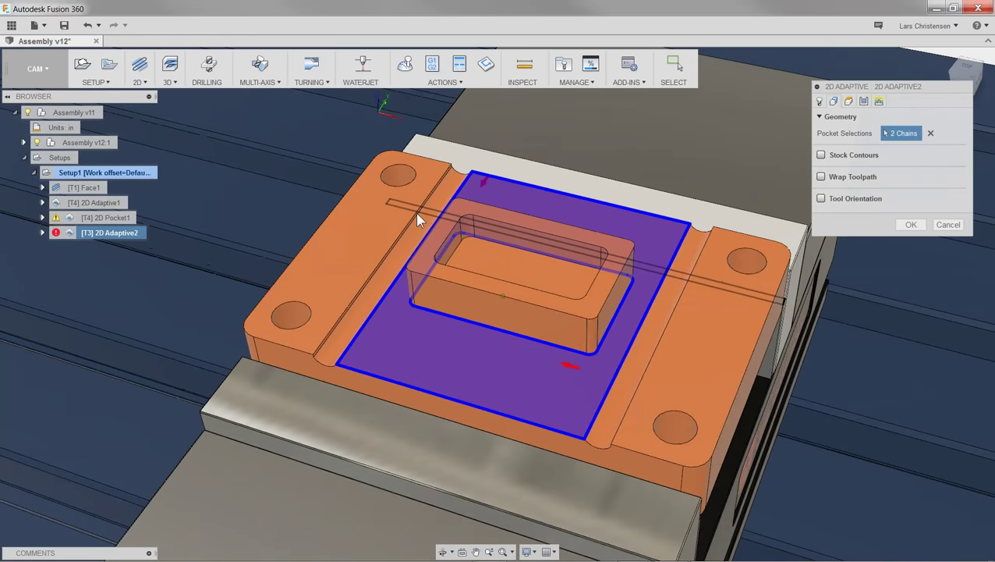
middle_click_drag(415, 212, 456, 156, "shift")
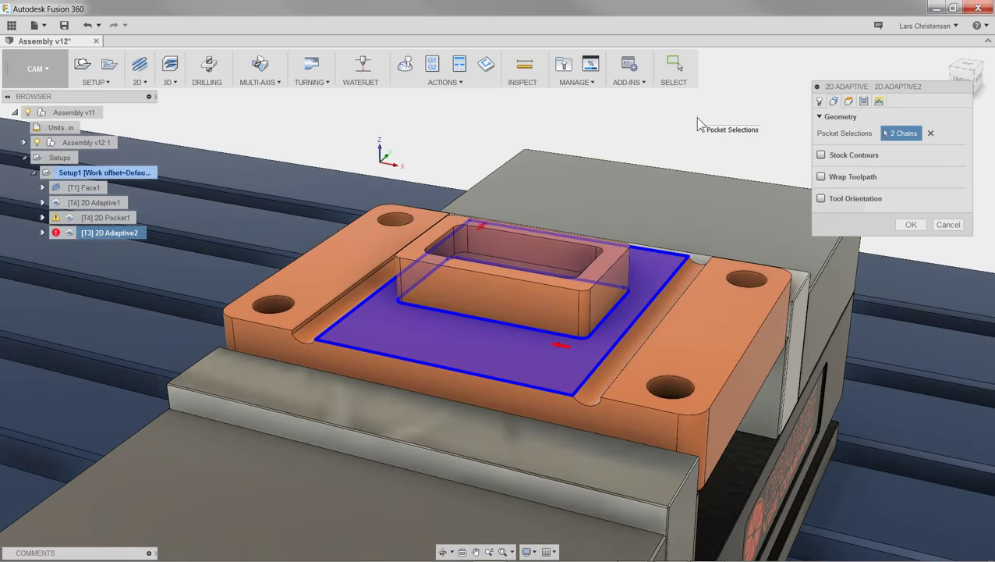
left_click(910, 226)
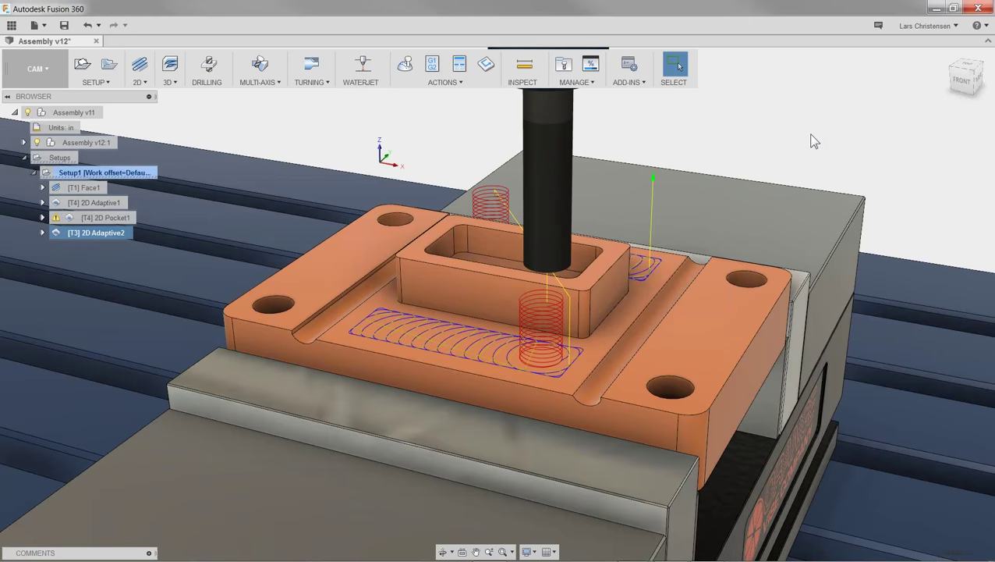
scroll(811, 140, "down", 3)
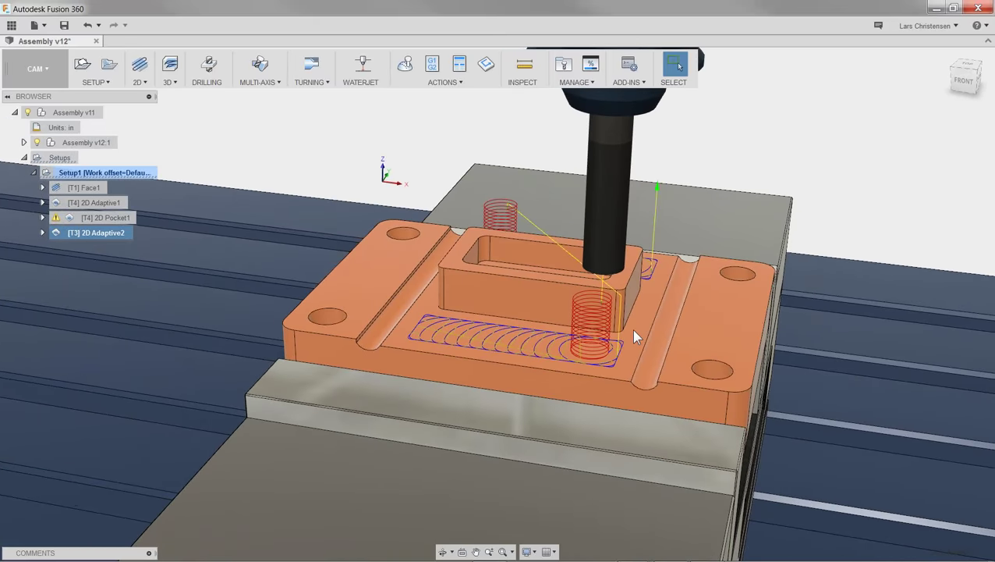
middle_click_drag(635, 337, 442, 388, "shift")
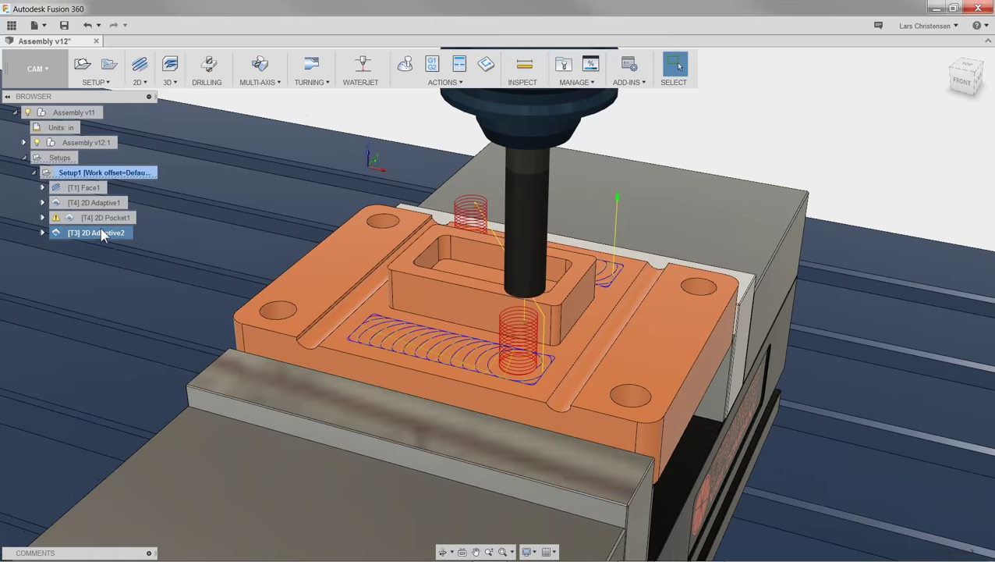
Step: Reopen the new 2D Adaptive, clear its pocket selections, and reselect only the edge loop around the boss's base
right_click(106, 236)
left_click(115, 240)
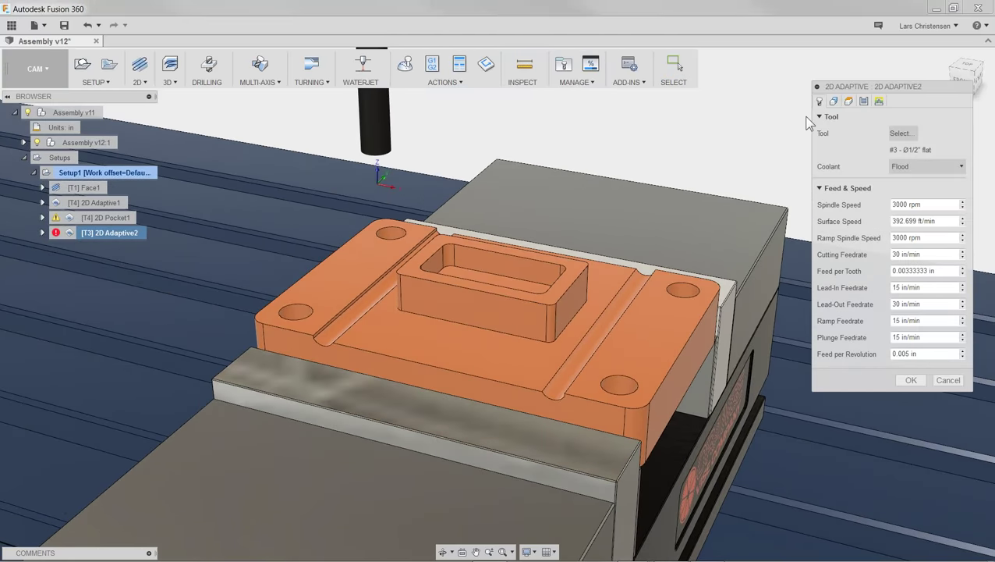
left_click(833, 107)
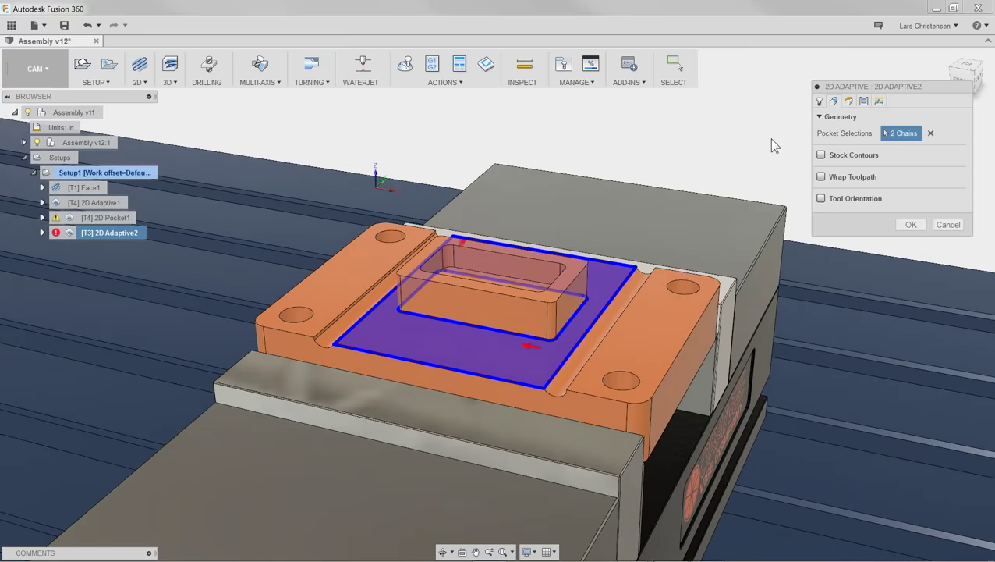
left_click(930, 134)
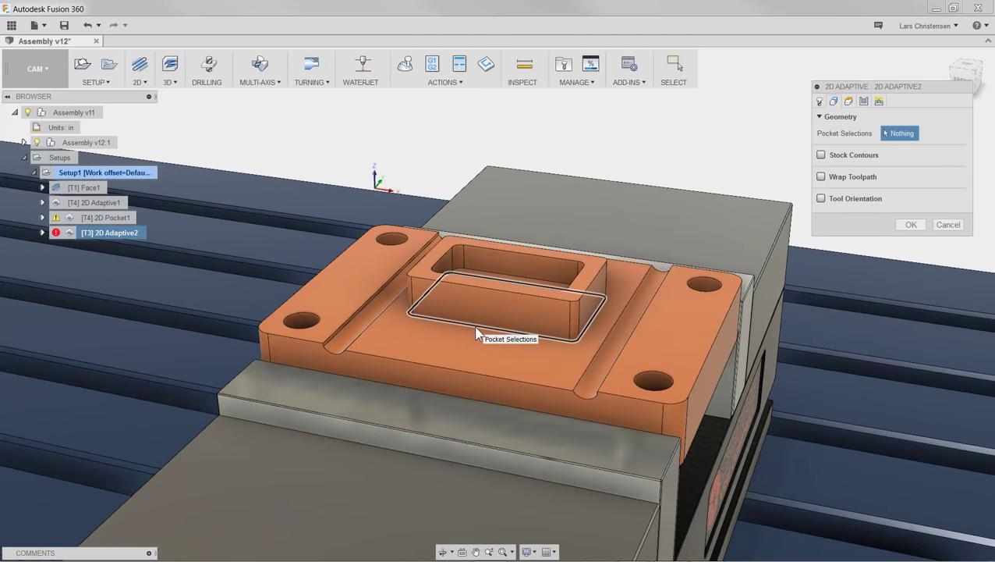
left_click(473, 325)
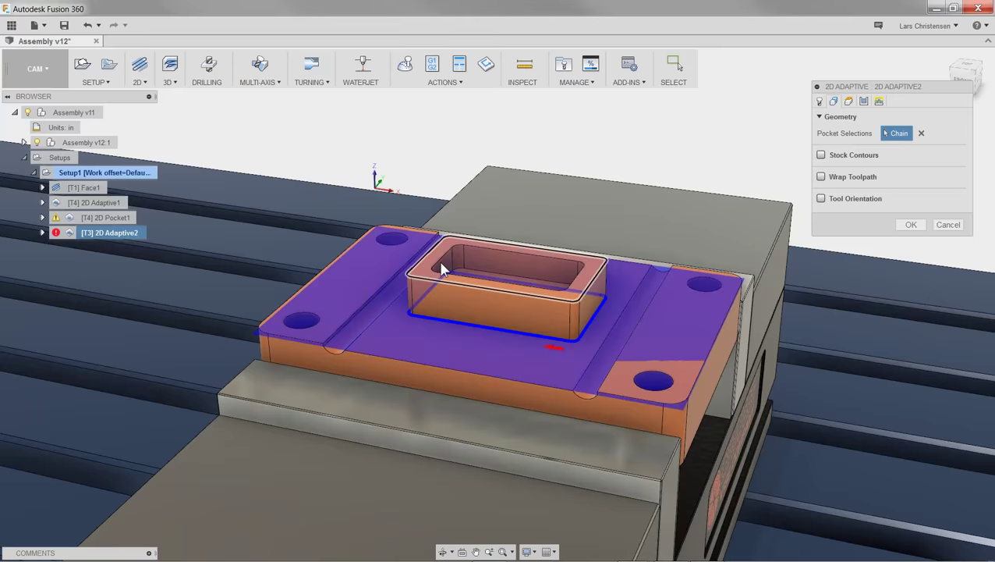
Step: Add the outer top edge of the groove on the part's −X side as an open contour in the pocket selections
middle_click_drag(609, 126, 641, 131, "shift")
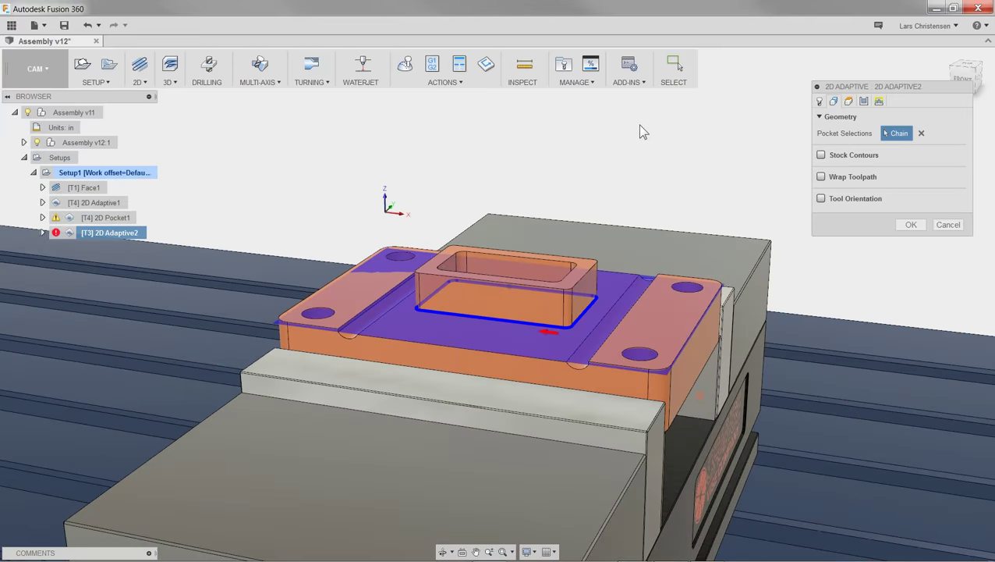
scroll(640, 131, "up", 3)
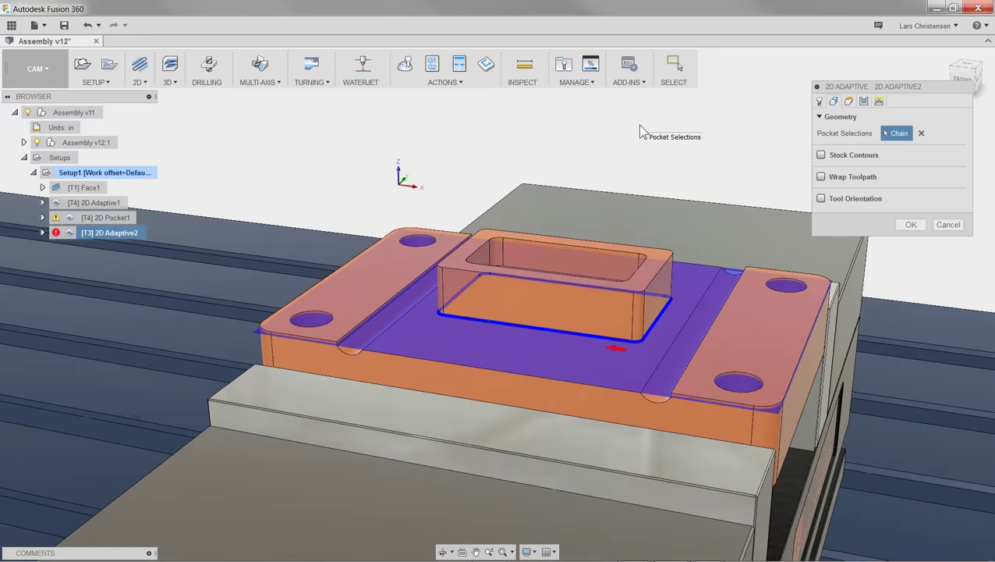
scroll(640, 131, "up", 1)
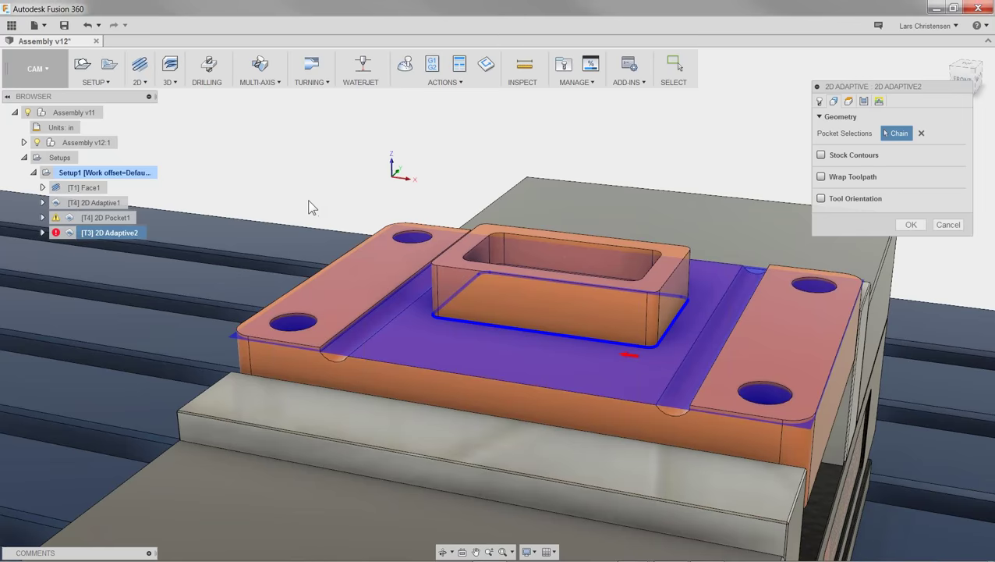
left_click(355, 327)
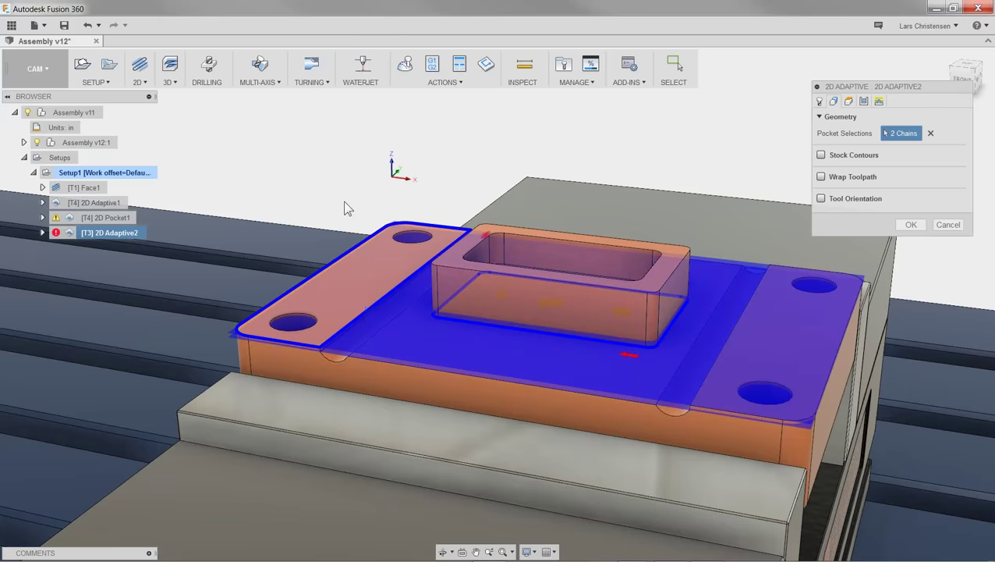
scroll(304, 258, "up", 2)
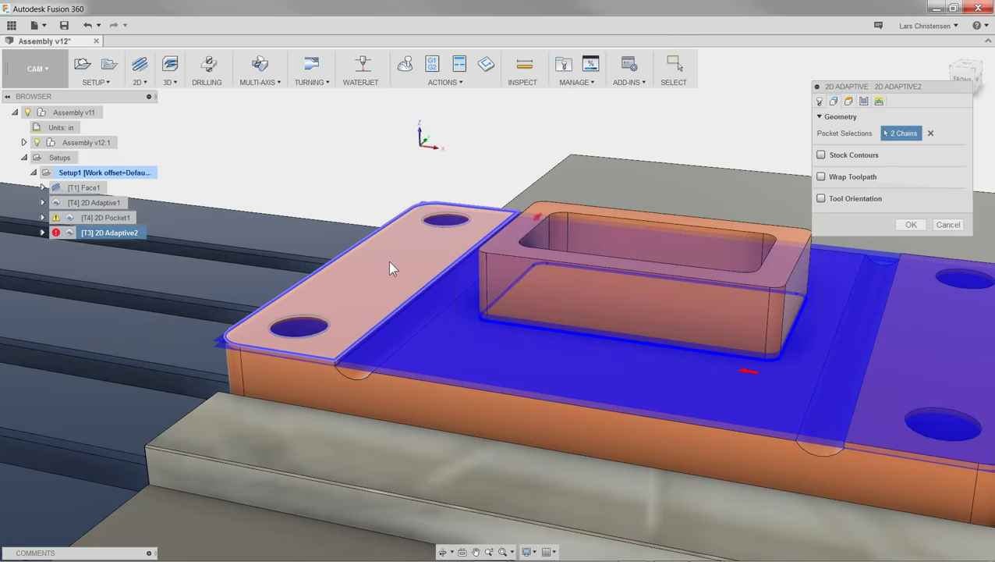
left_click(391, 320)
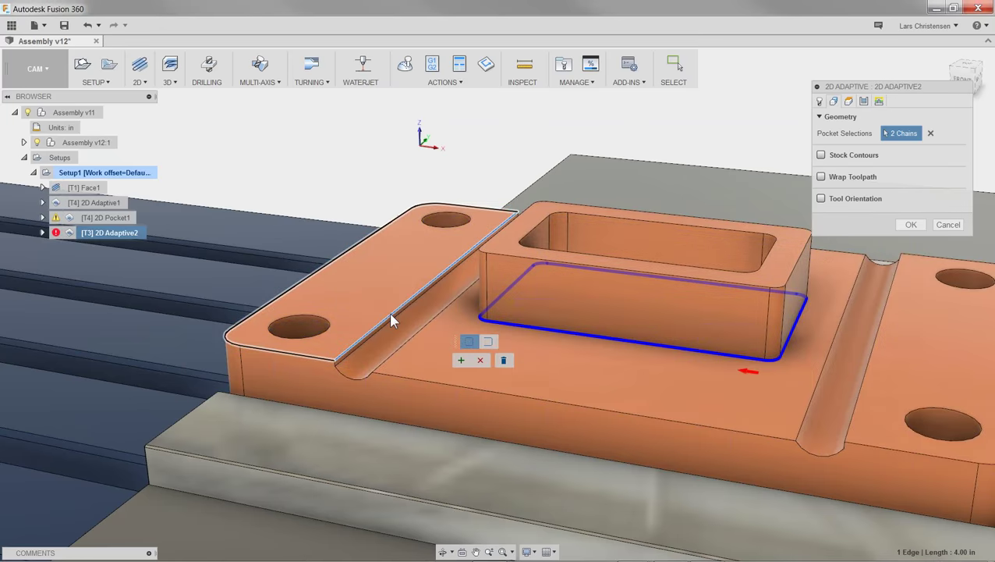
left_click(488, 345)
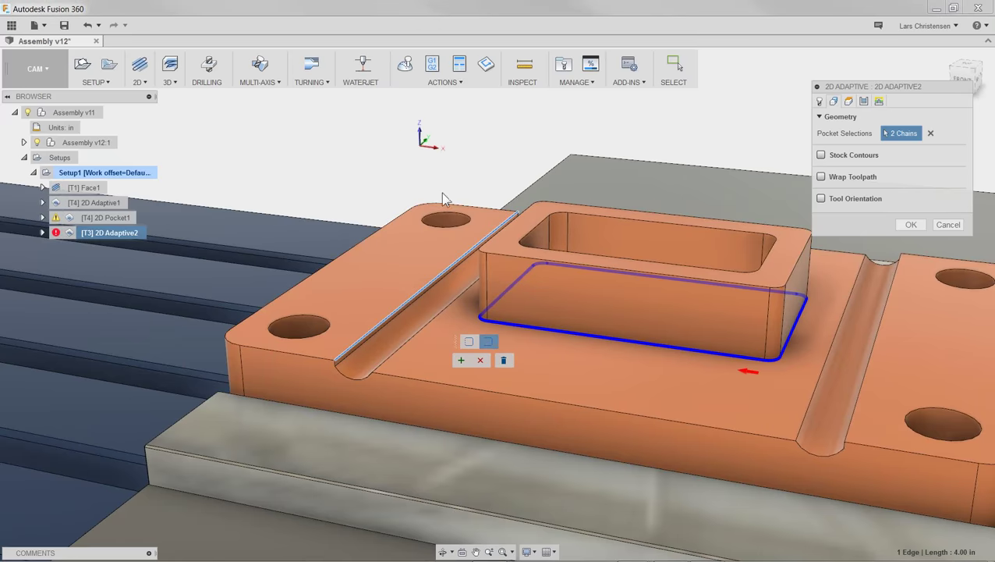
left_click(406, 306)
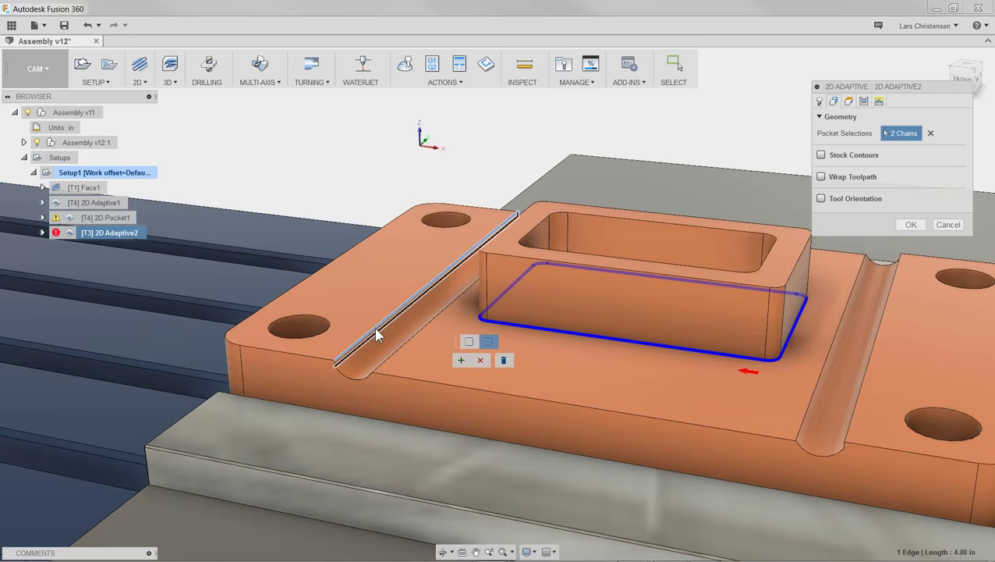
left_click(460, 361)
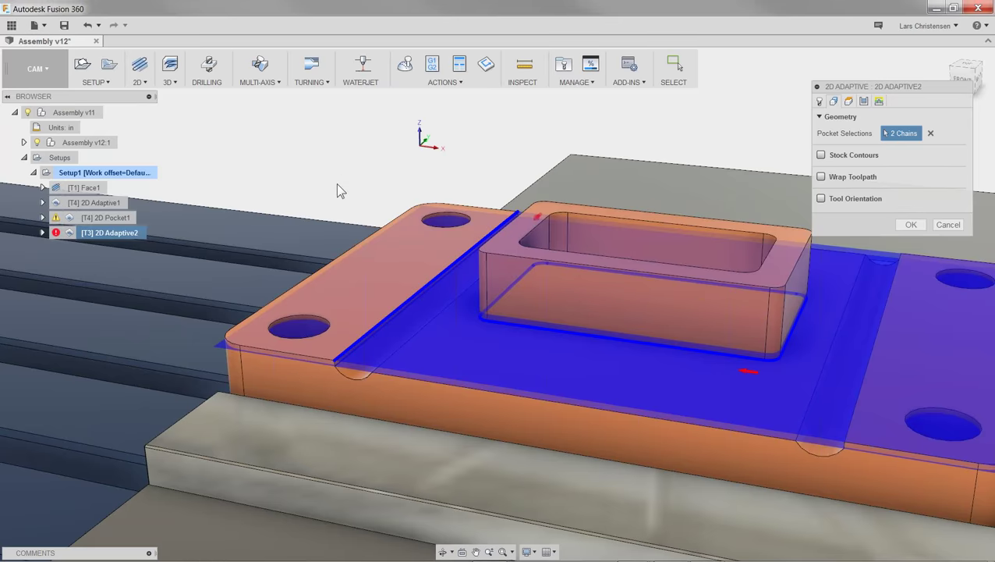
Step: Add the outer top edge of the +X groove as another open pocket contour and accept the 2D Adaptive
scroll(336, 182, "down", 2)
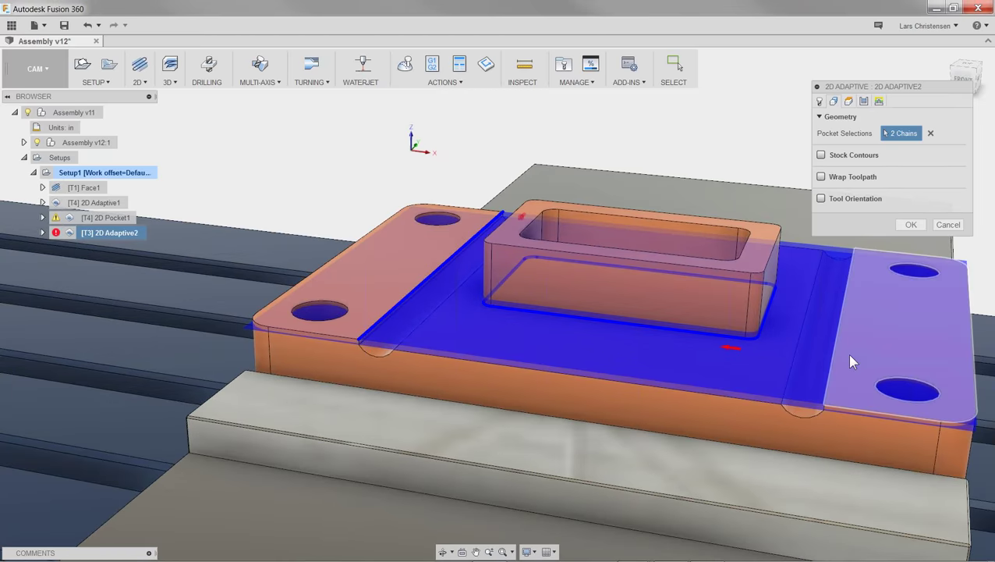
scroll(893, 353, "up", 2)
middle_click_drag(895, 358, 659, 153, "shift")
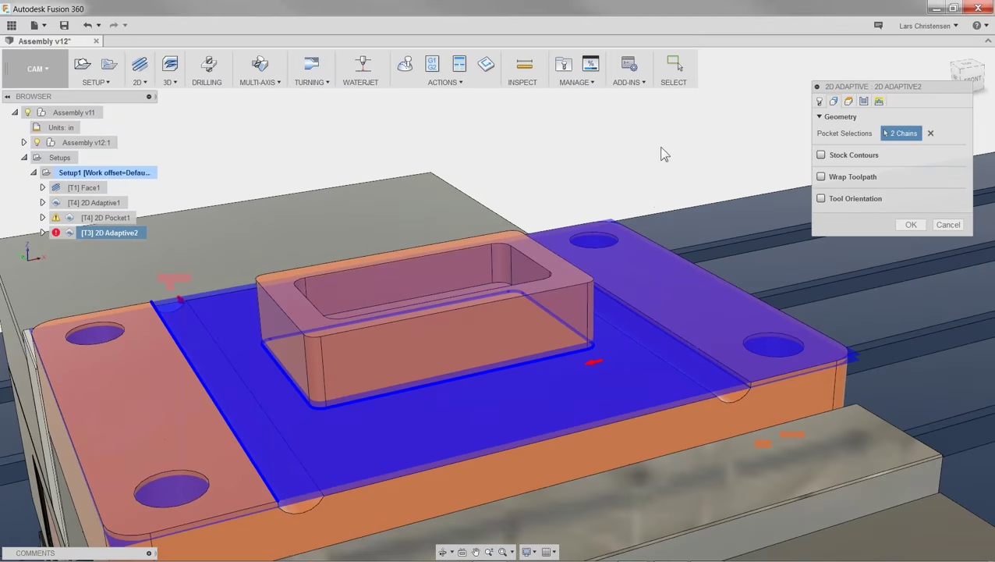
left_click(645, 320)
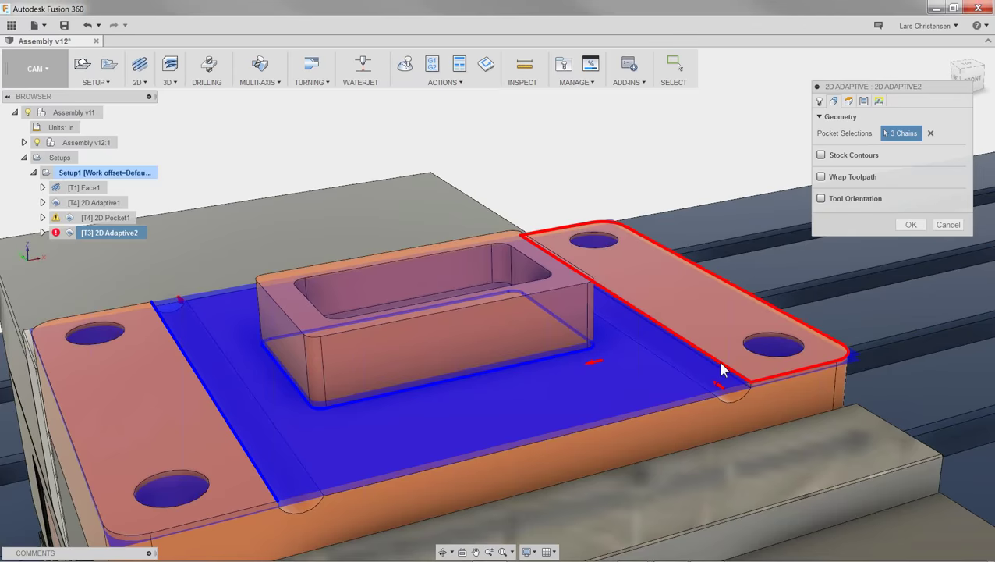
left_click(721, 369)
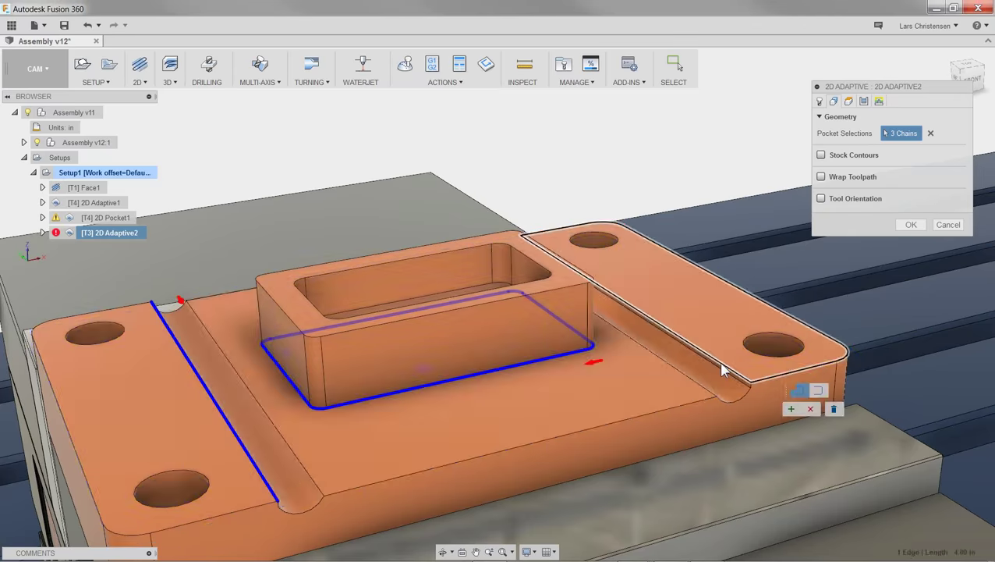
left_click(818, 388)
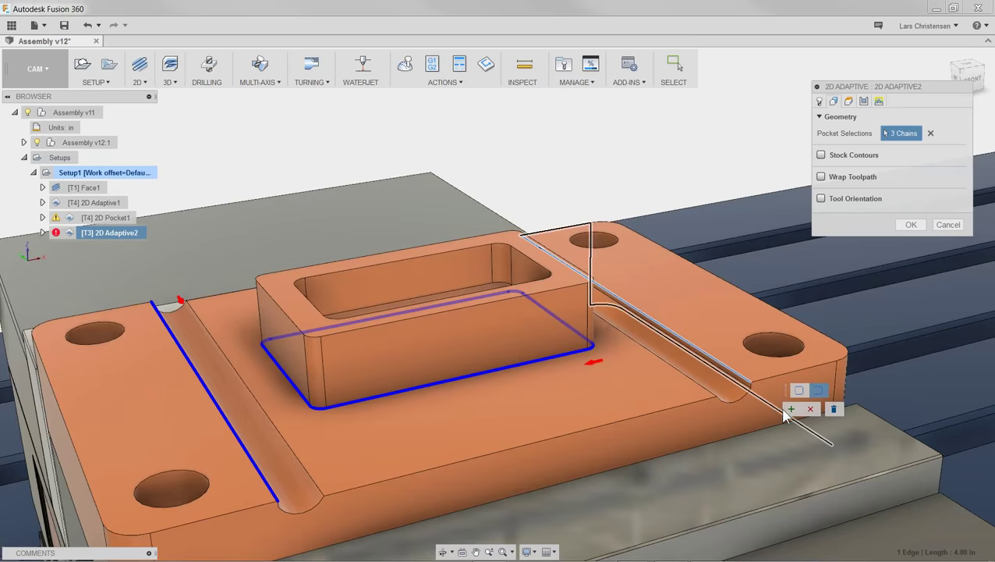
left_click(790, 409)
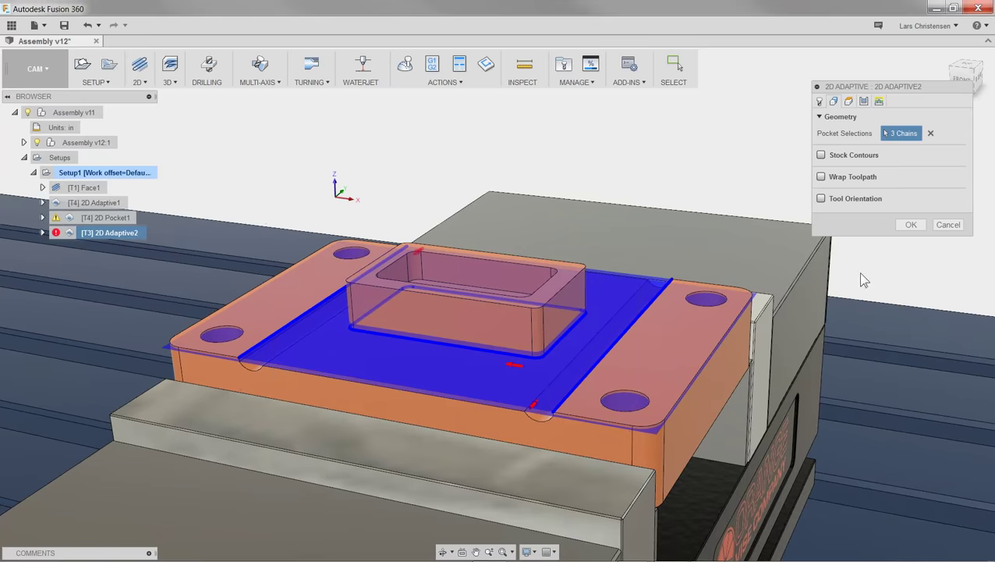
left_click(910, 225)
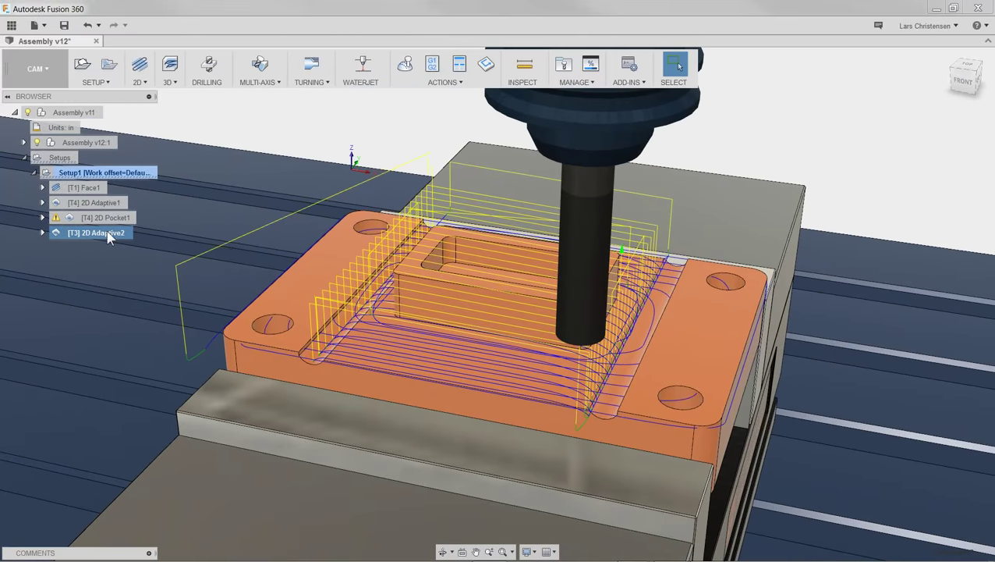
Step: Reopen the second 2D Adaptive, clear its pocket selections, and reselect the edge loop around the boss's base
right_click(109, 238)
left_click(128, 239)
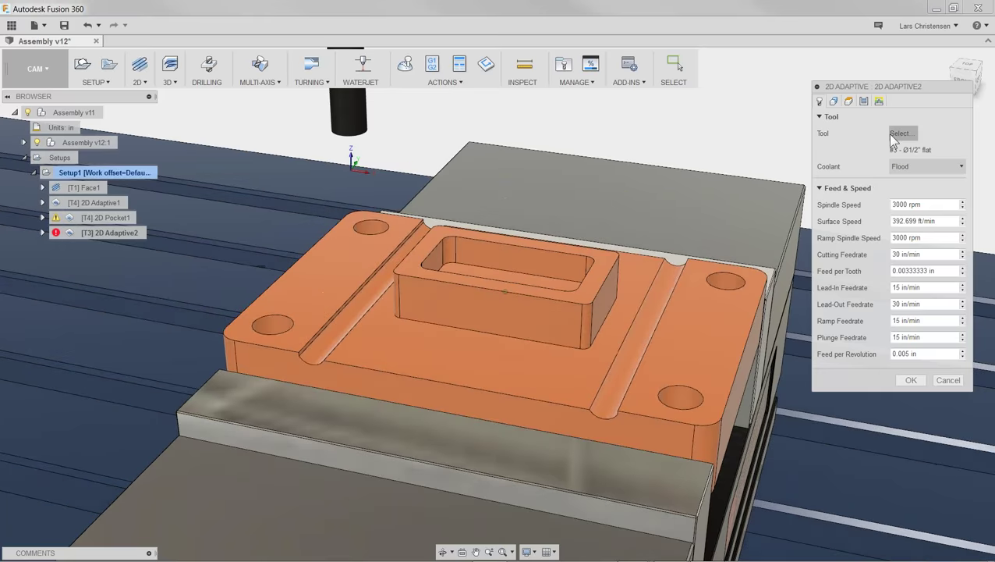
left_click(834, 102)
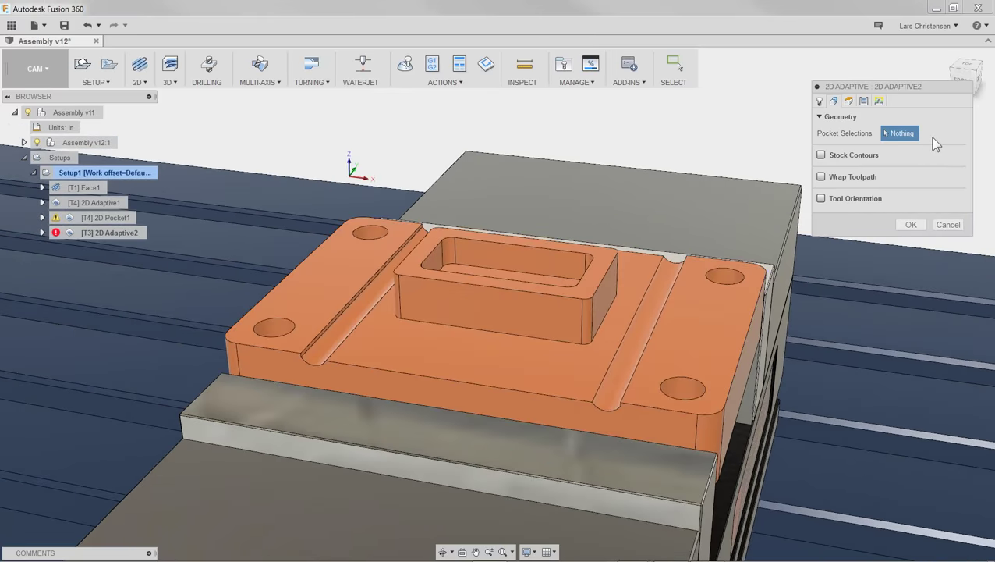
left_click(500, 335)
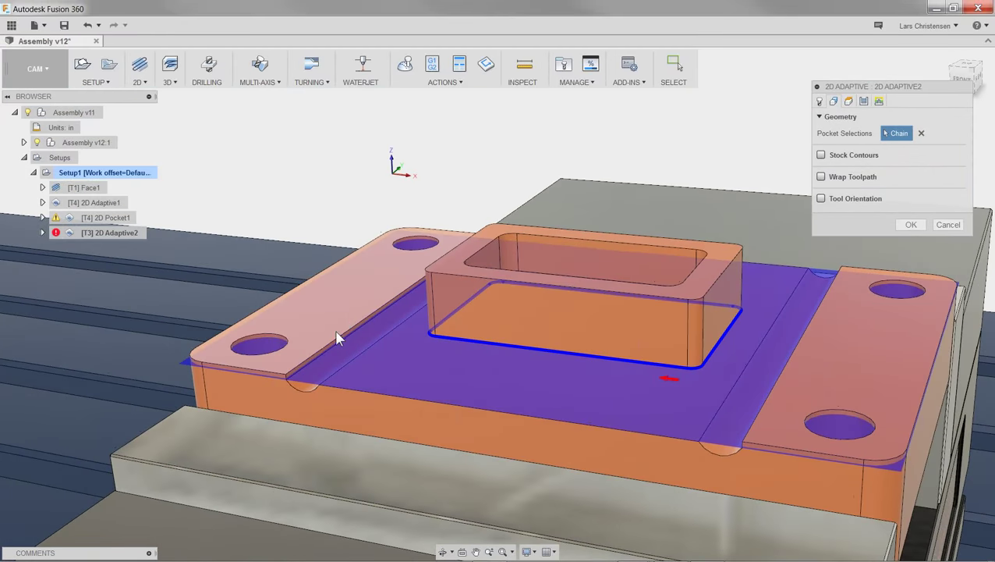
Step: Select the −X groove's outer top edge again as an open pocket contour and try reversing its direction
left_click(337, 338)
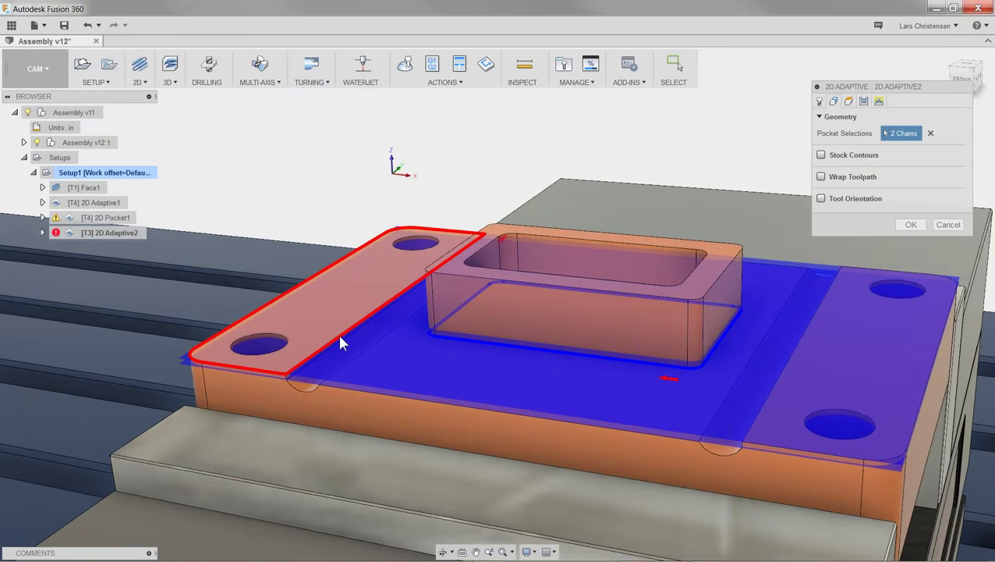
left_click(340, 340)
left_click(436, 367)
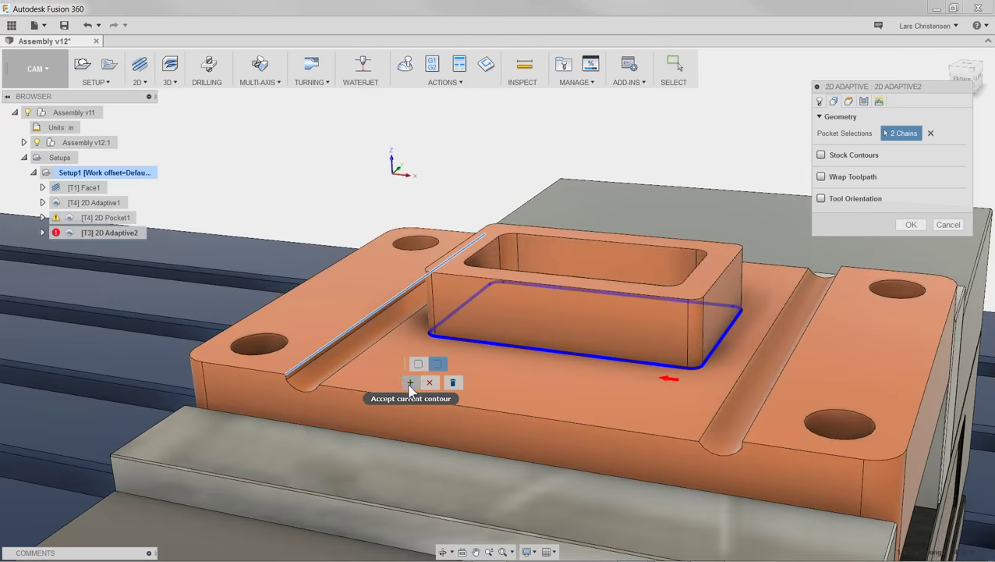
left_click(409, 382)
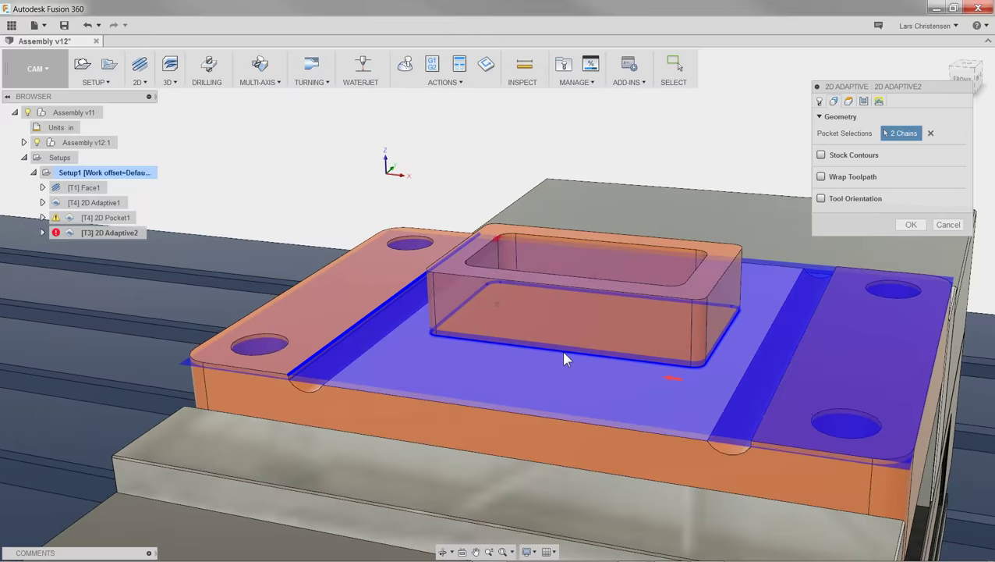
middle_click_drag(566, 359, 777, 380, "shift")
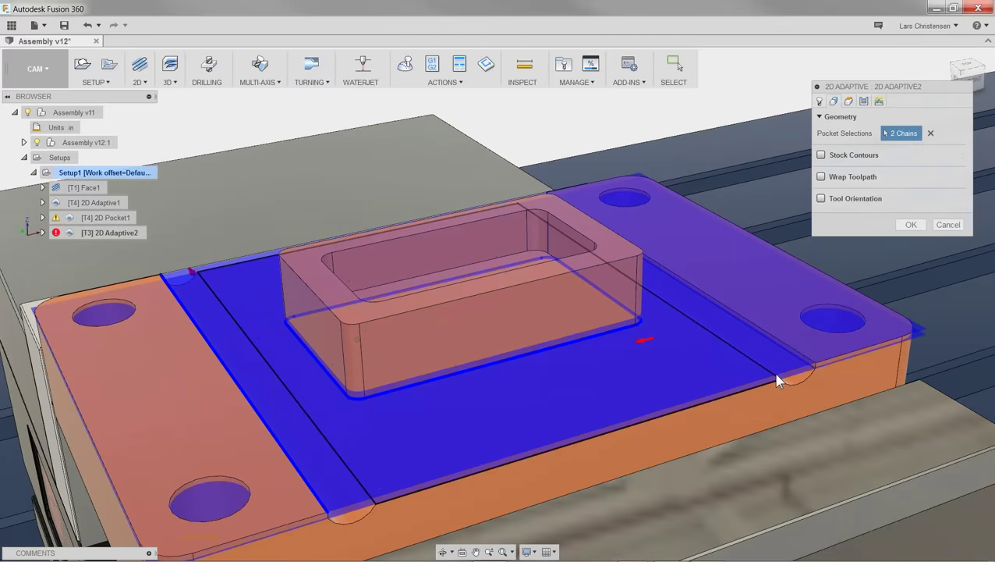
scroll(774, 377, "down", 2)
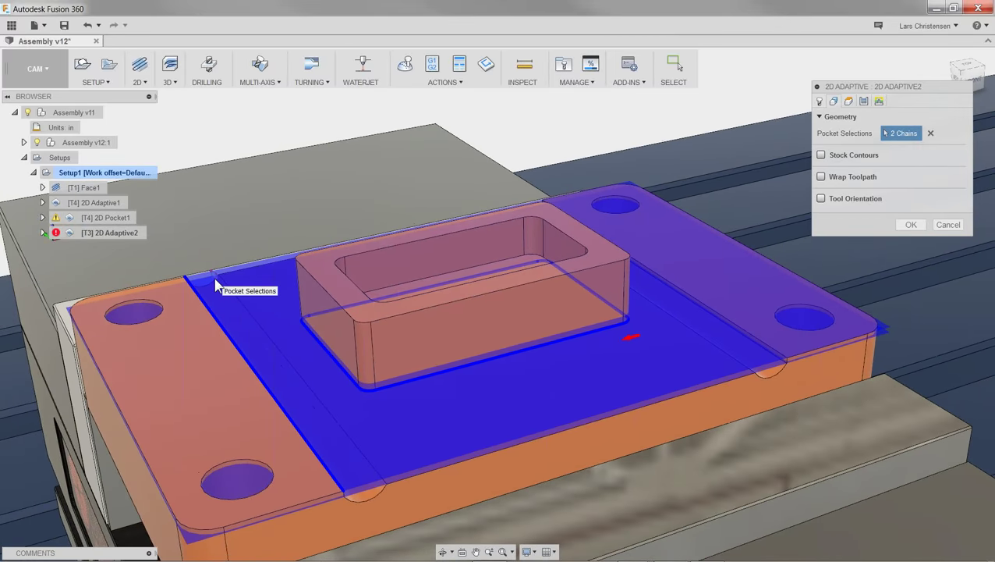
left_click(217, 285)
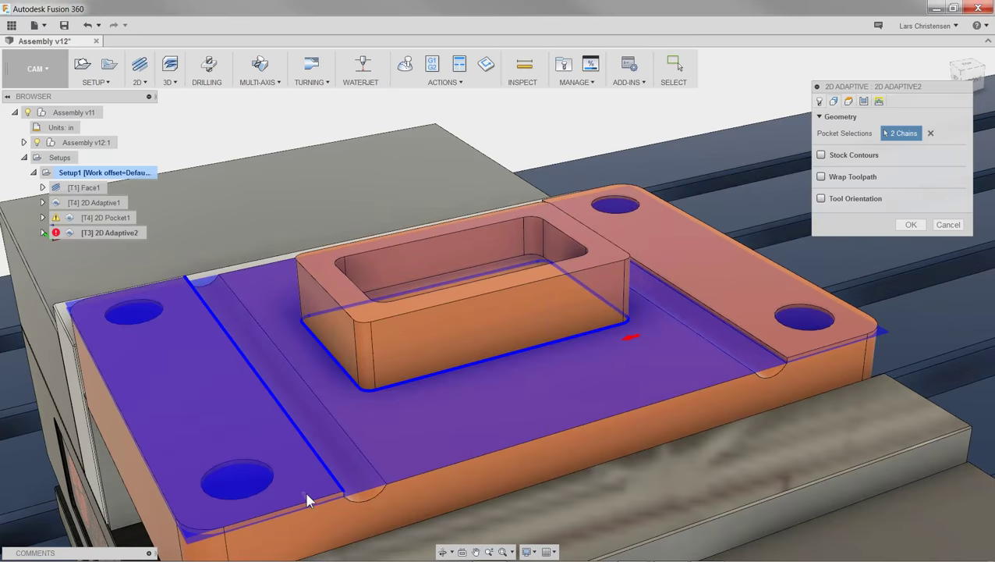
Step: Restore the −X contour's direction and select the +X groove's outer top edge as the second open pocket contour
scroll(721, 350, "down", 1)
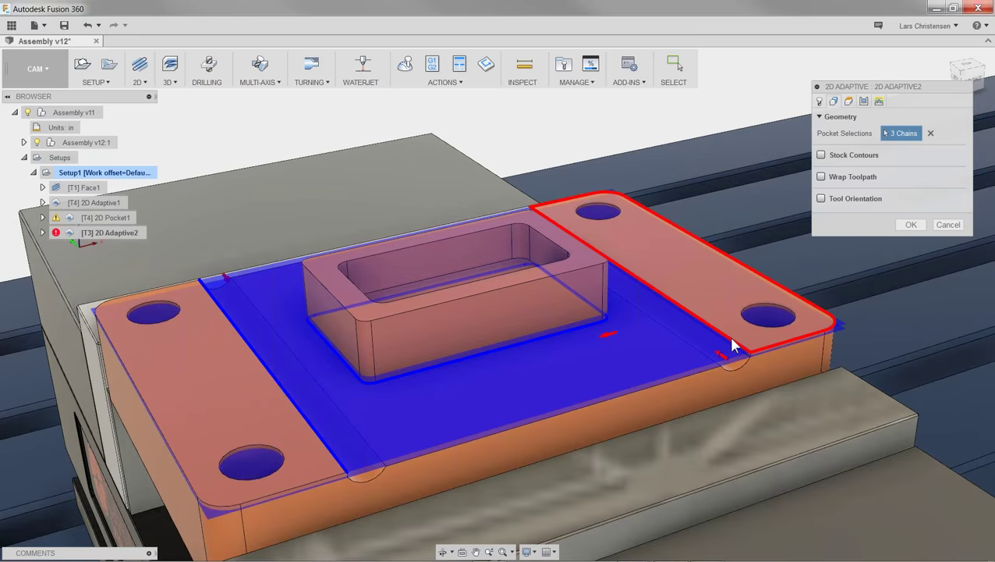
left_click(729, 343)
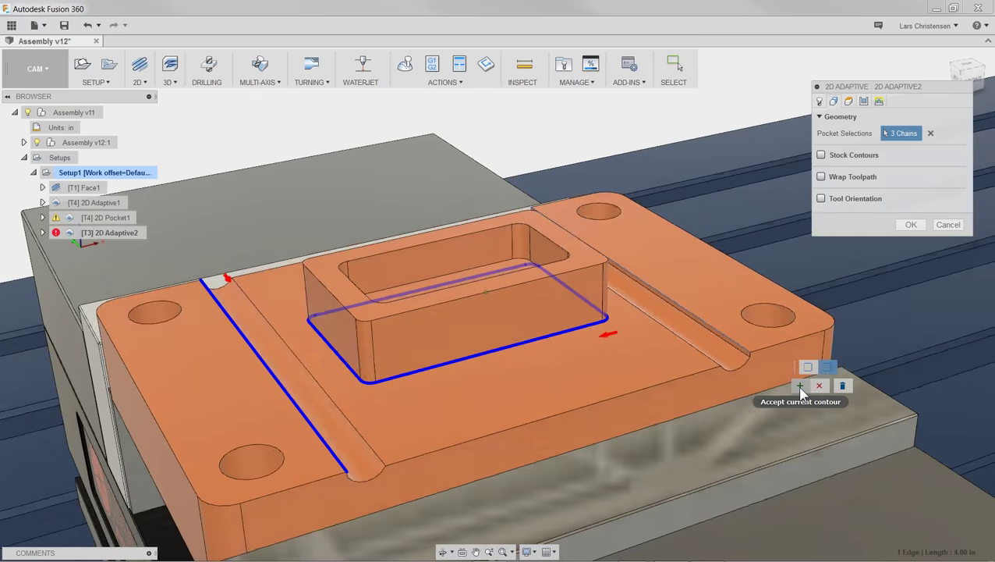
middle_click_drag(801, 392, 668, 390, "shift")
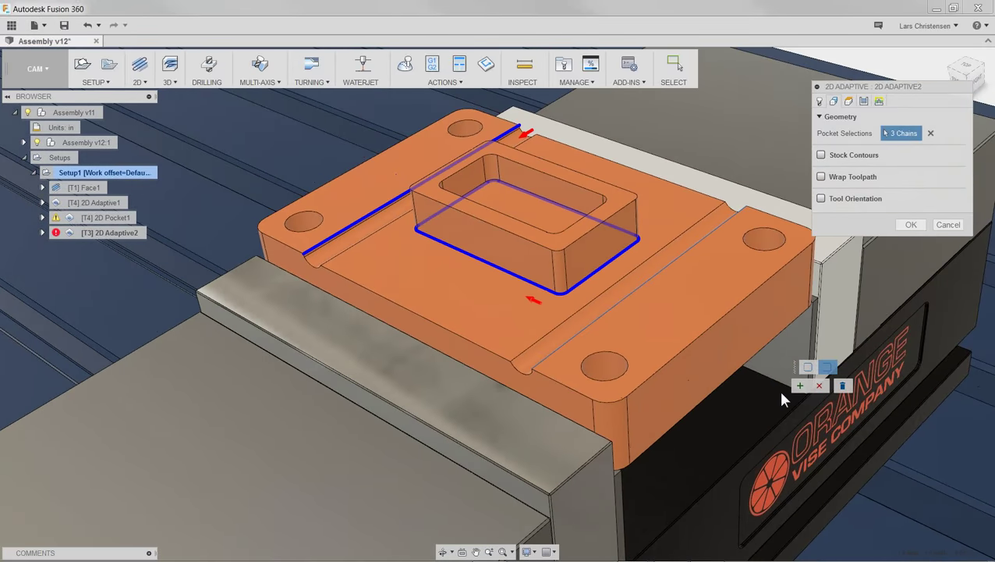
left_click(799, 388)
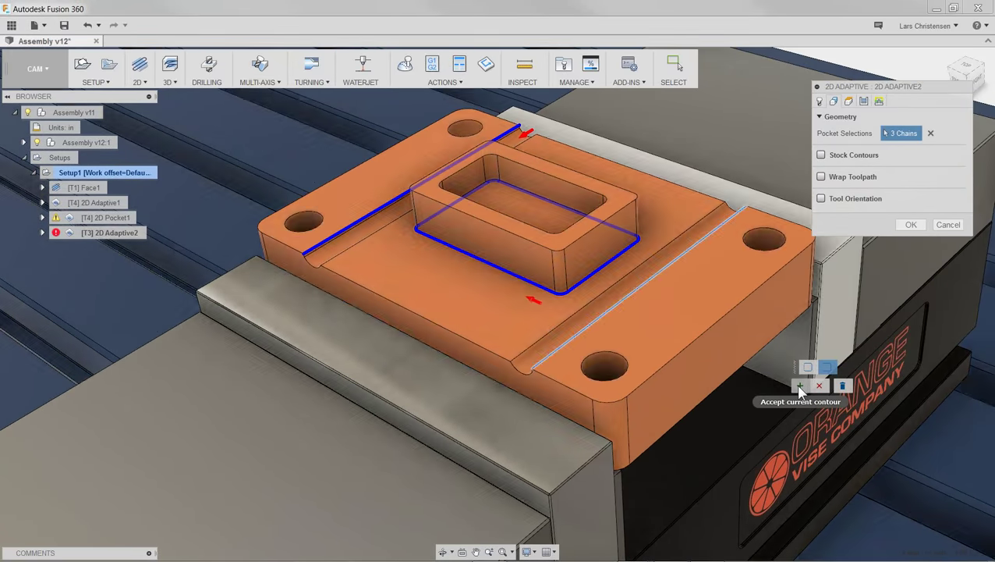
middle_click_drag(694, 373, 768, 397, "shift")
left_click(799, 385)
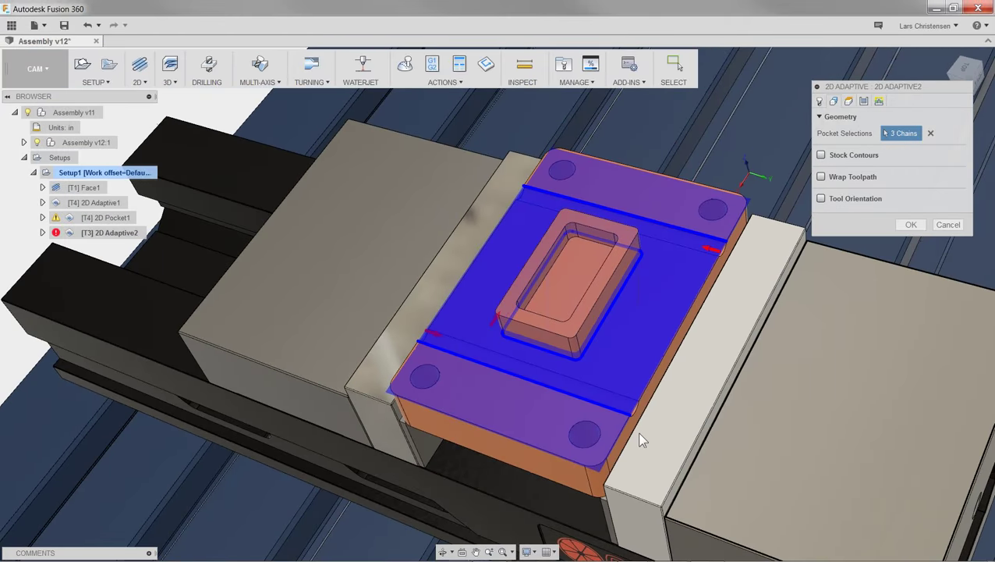
Step: Try the opposite direction on a groove contour, switch back to the side facing the boss, and accept the operation
middle_click_drag(637, 437, 356, 333, "shift")
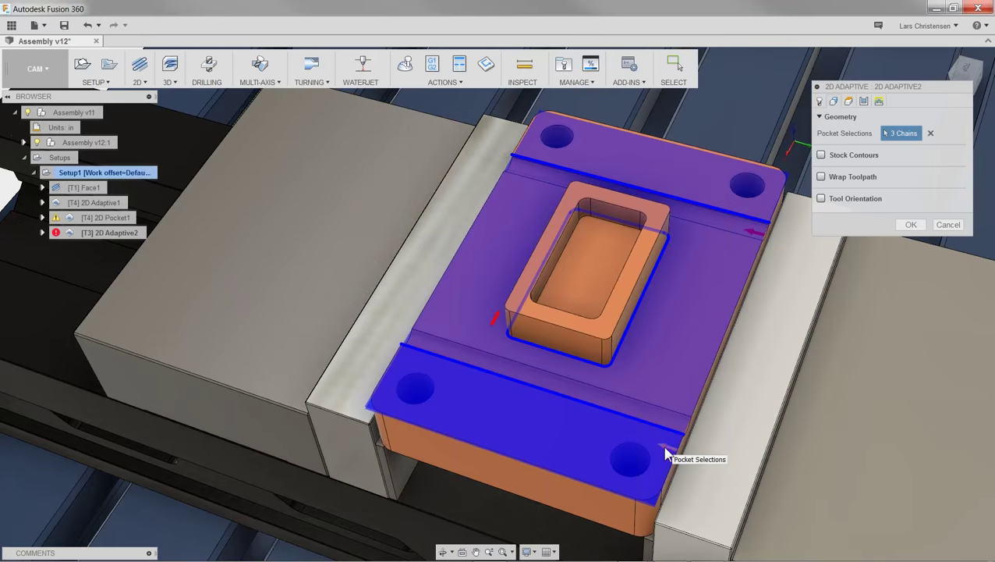
middle_click_drag(789, 351, 912, 225, "shift")
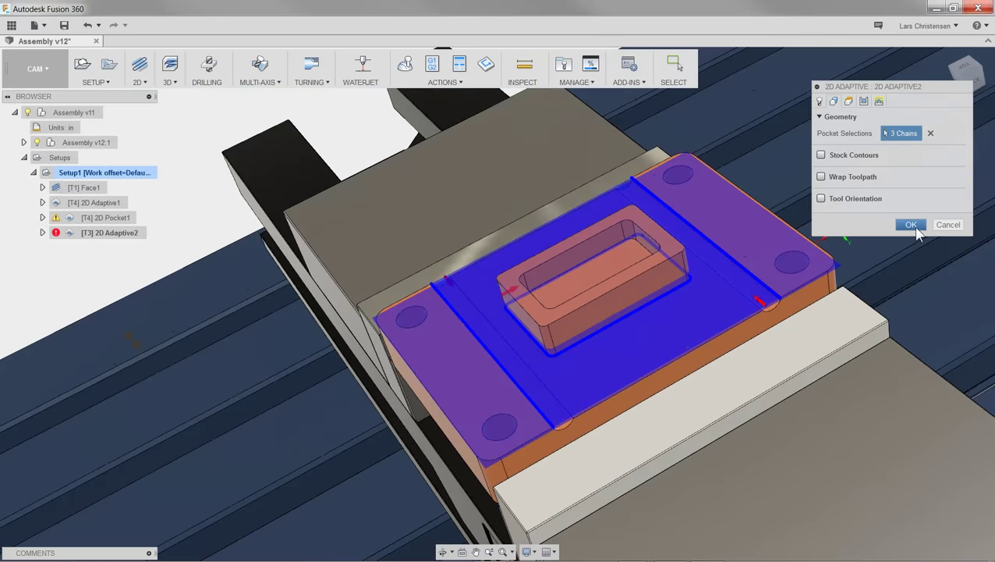
left_click(911, 224)
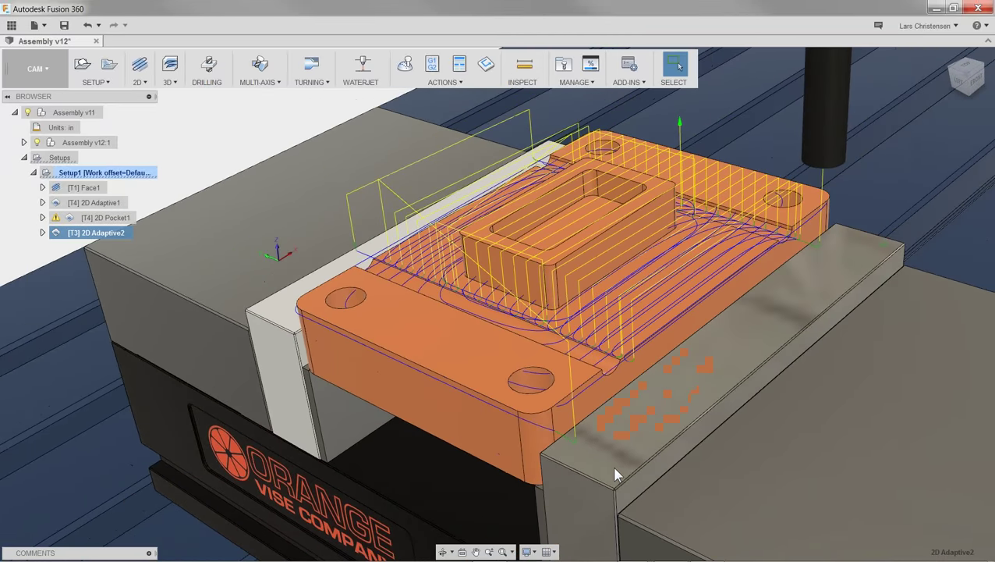
right_click(101, 233)
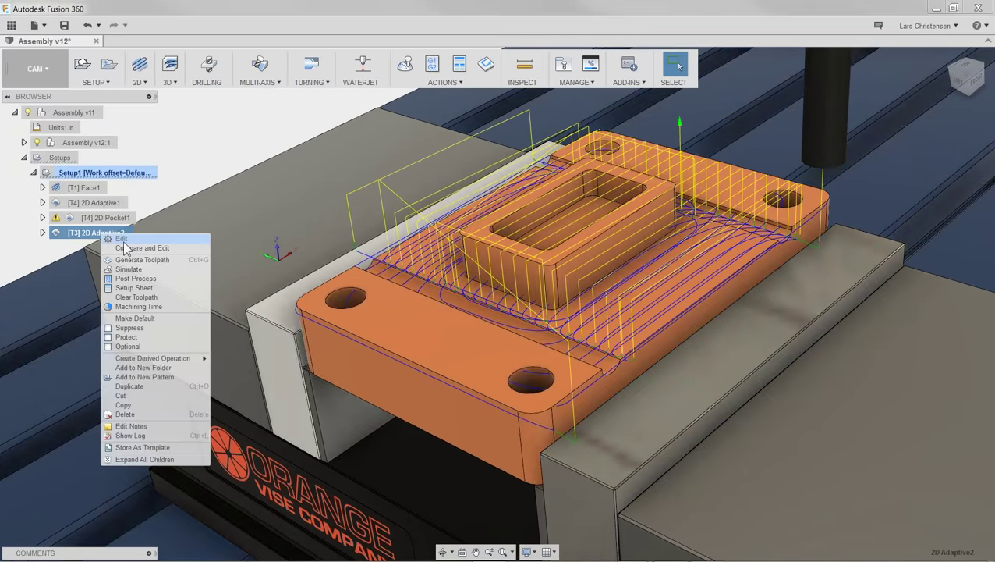
left_click(133, 246)
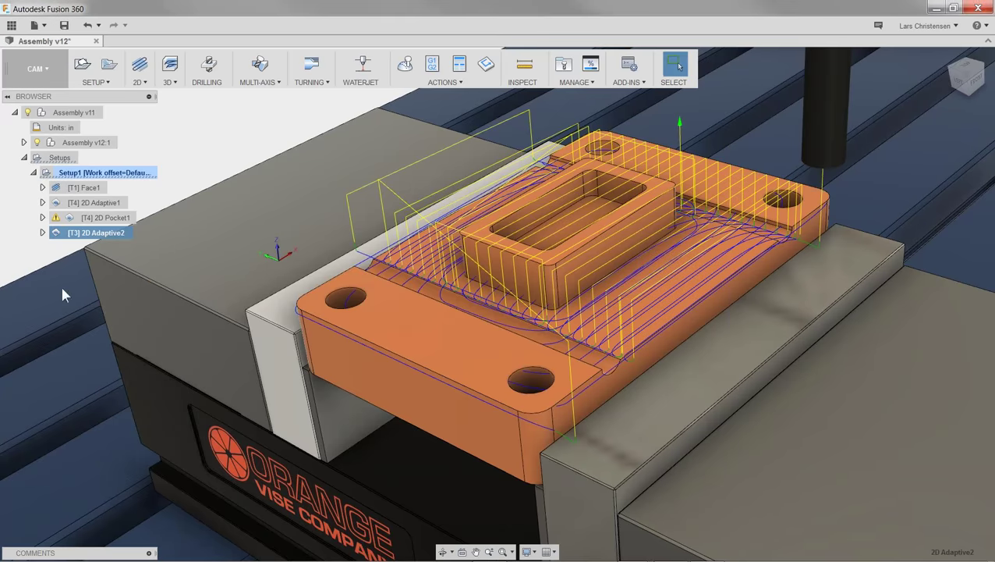
Step: Edit the second 2D Adaptive again, removing its pocket contours and selecting only the boss's base edge loop
right_click(127, 234)
left_click(137, 247)
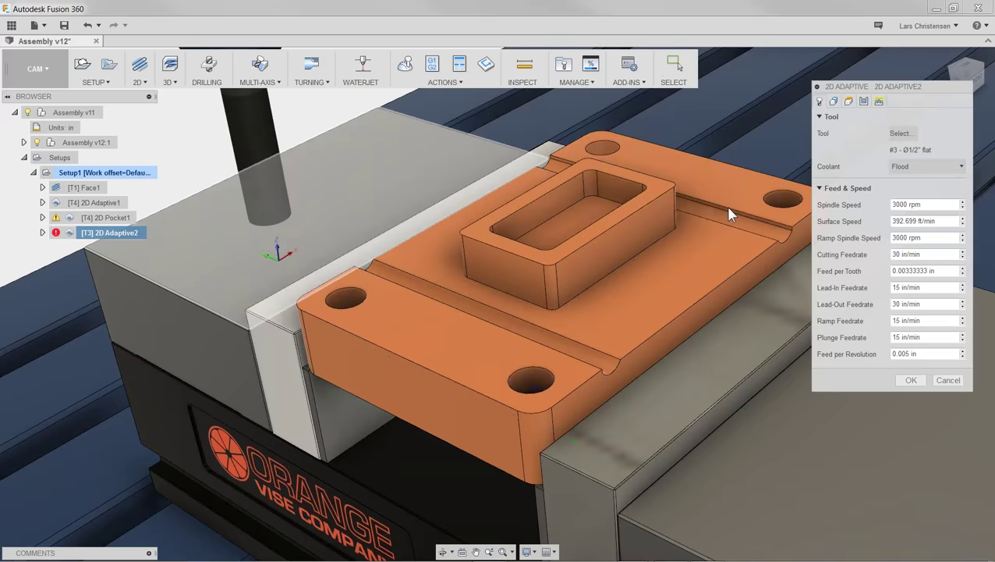
left_click(834, 101)
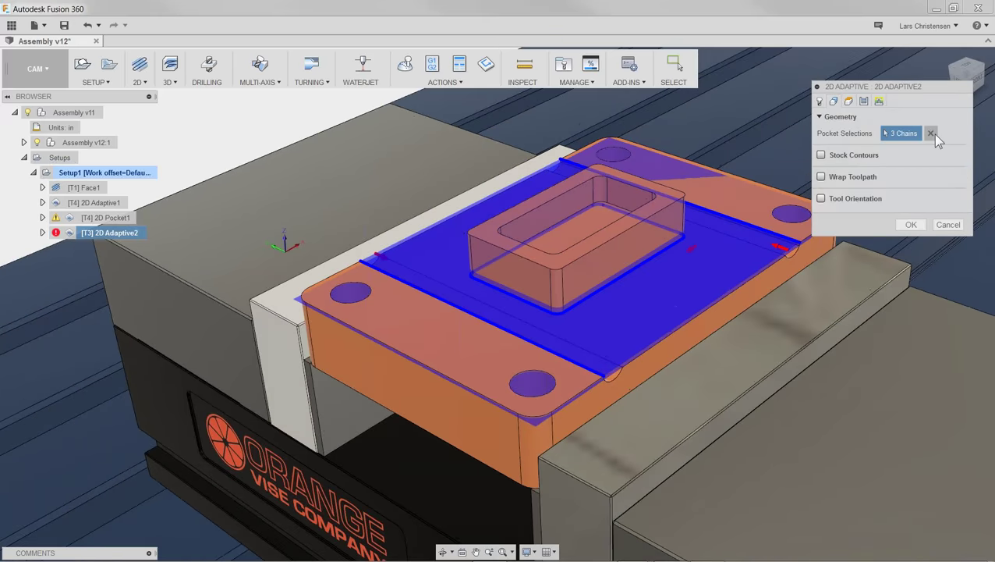
left_click(930, 134)
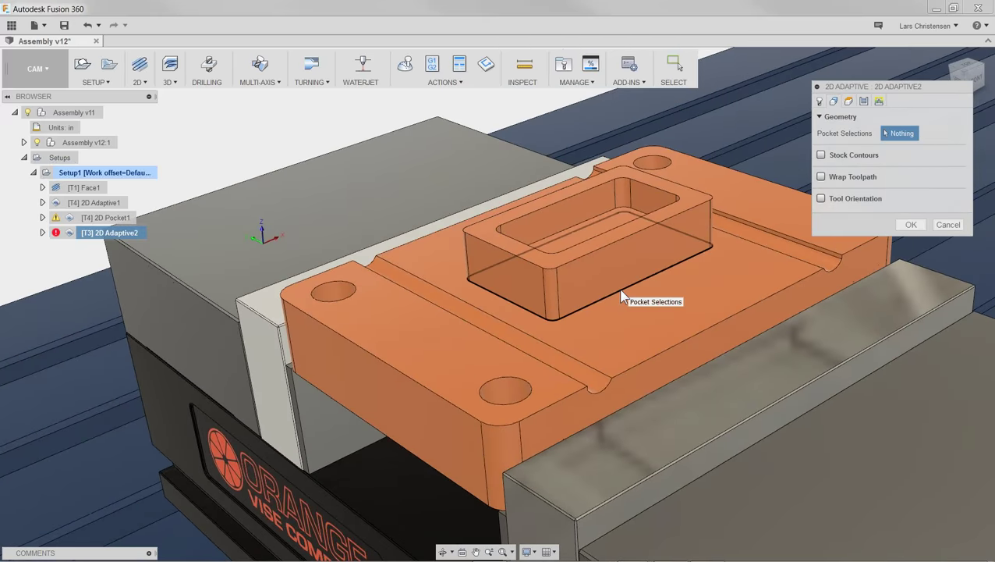
left_click(621, 290)
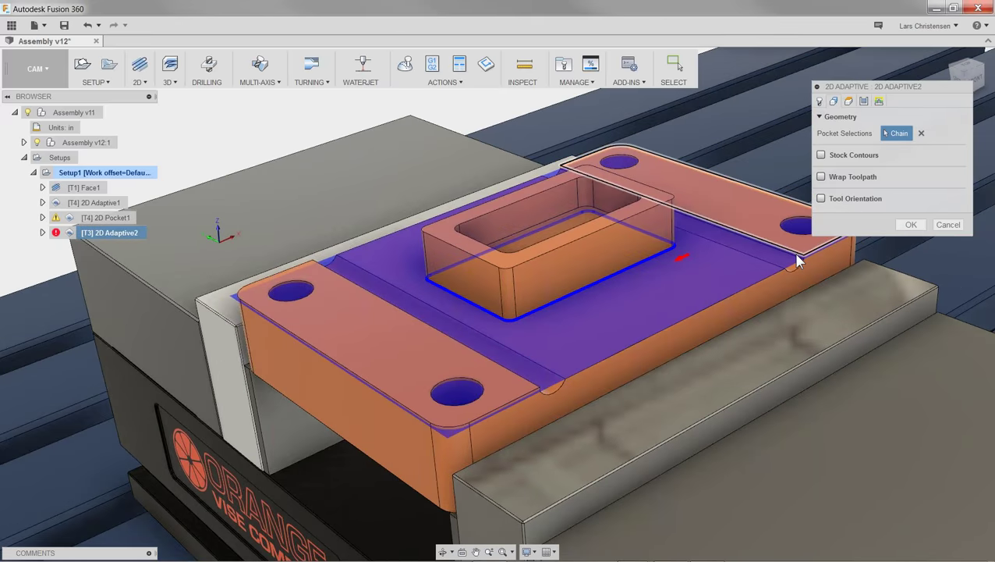
Step: Select the +X groove's outer top edge as an open pocket contour
scroll(751, 218, "up", 5)
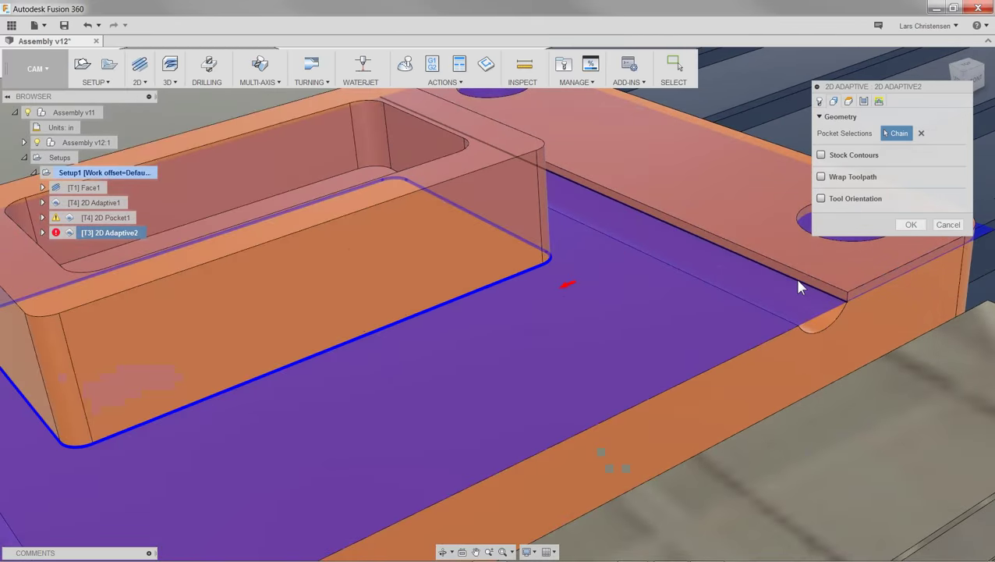
left_click(800, 286)
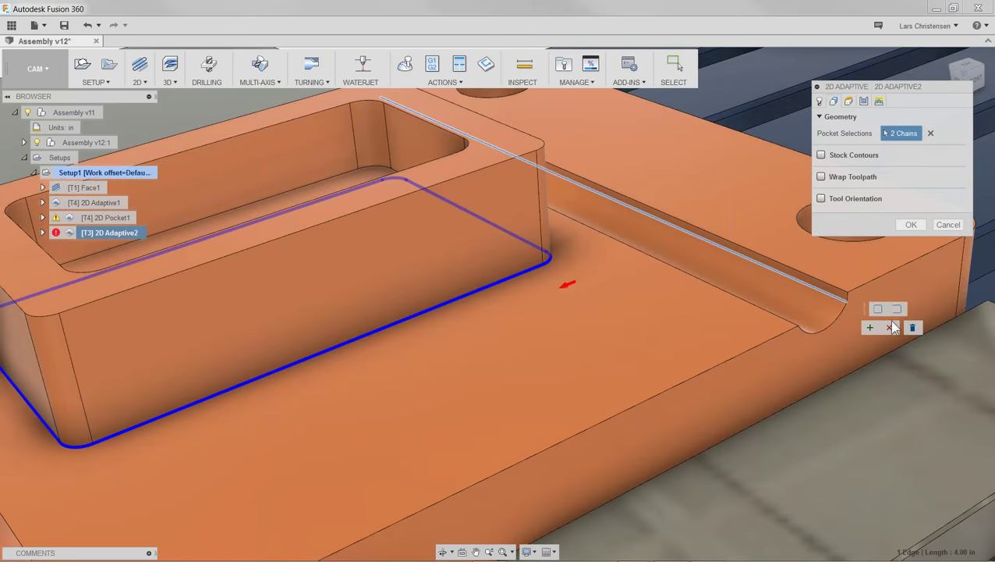
left_click(897, 310)
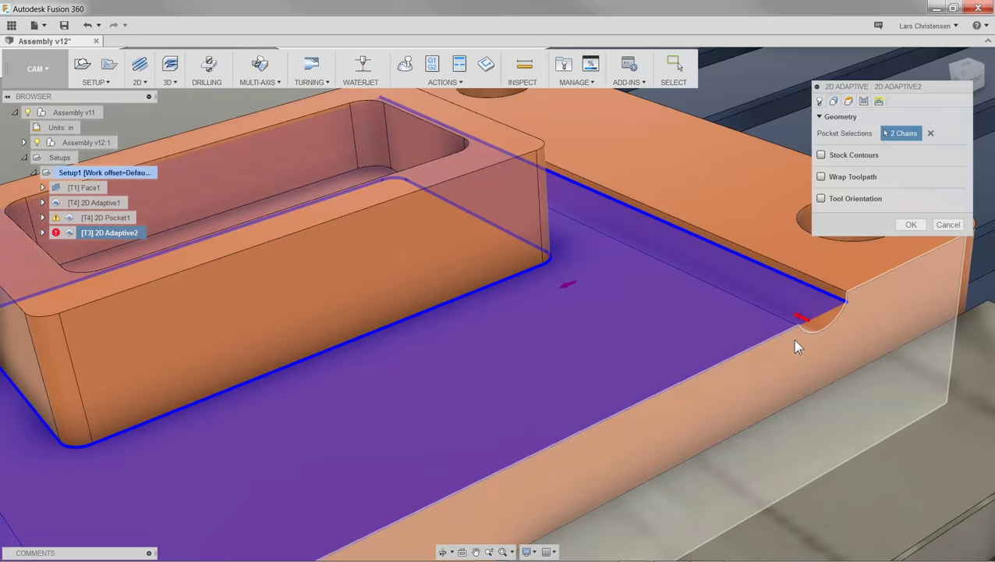
Step: Select the −X groove's outer top edge as a second open pocket contour and accept the 2D Adaptive
middle_click_drag(717, 346, 465, 344, "shift")
scroll(465, 344, "down", 3)
scroll(411, 400, "up", 4)
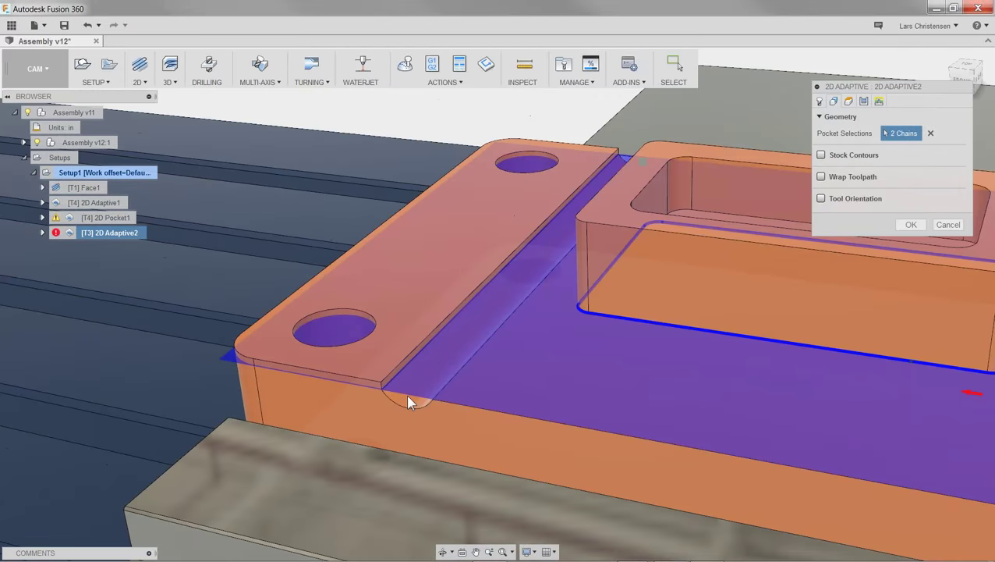
scroll(429, 376, "up", 1)
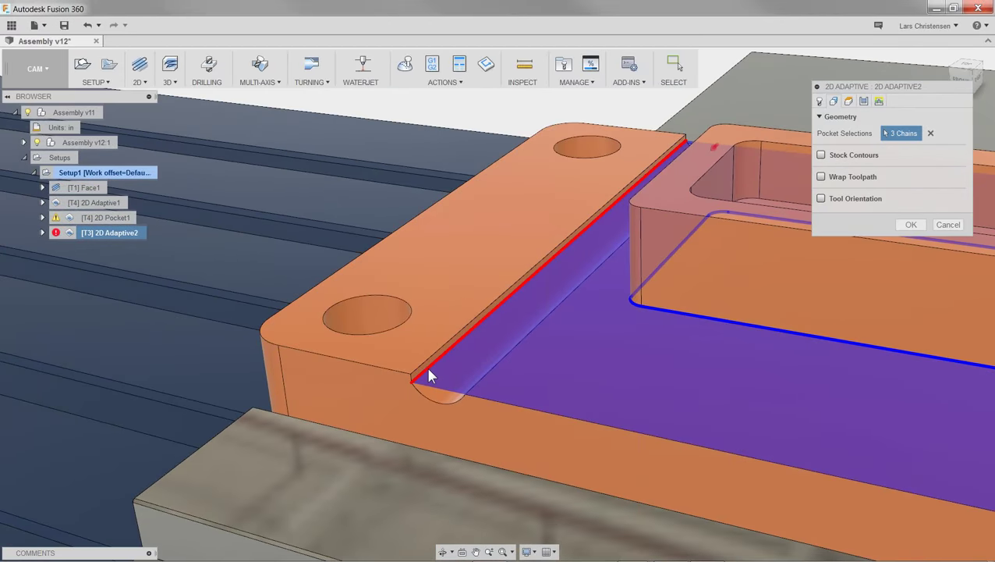
left_click(428, 373)
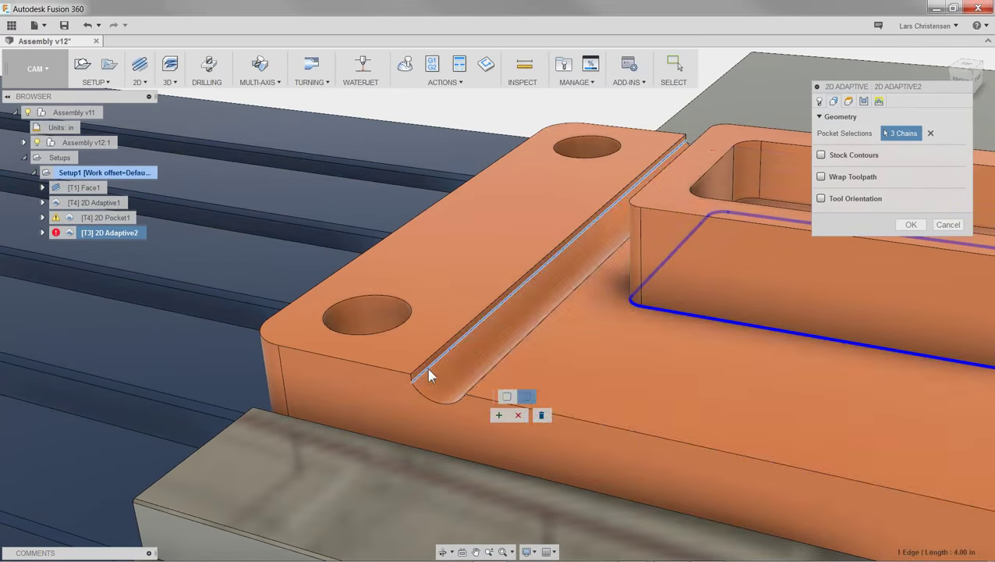
left_click(499, 415)
scroll(515, 402, "down", 5)
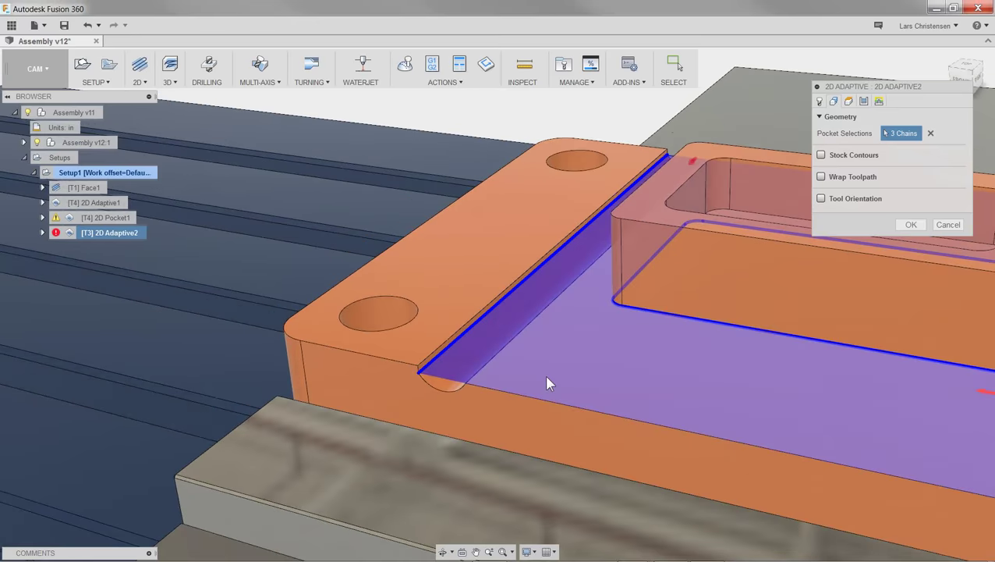
scroll(851, 331, "up", 2)
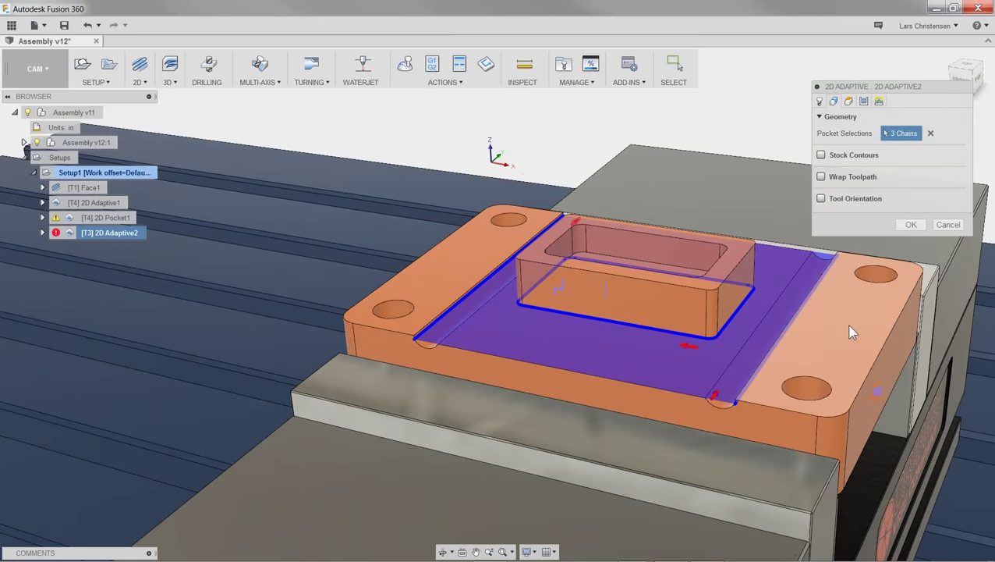
left_click(911, 225)
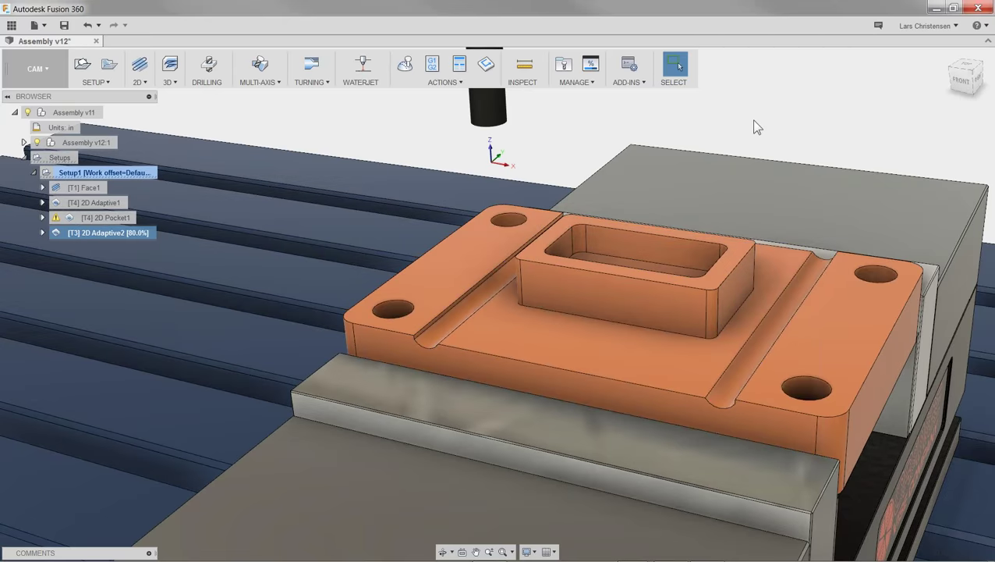
Step: Inspect the regenerated 2D Adaptive toolpath, run a stock simulation of the whole Setup1, and close it
middle_click_drag(754, 127, 409, 323, "shift")
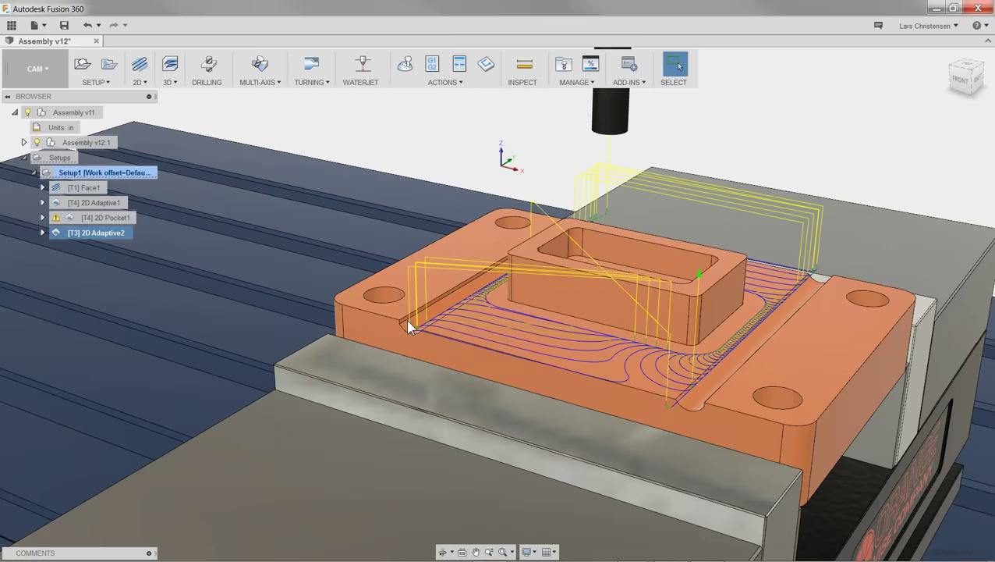
middle_click_drag(638, 277, 830, 227, "shift")
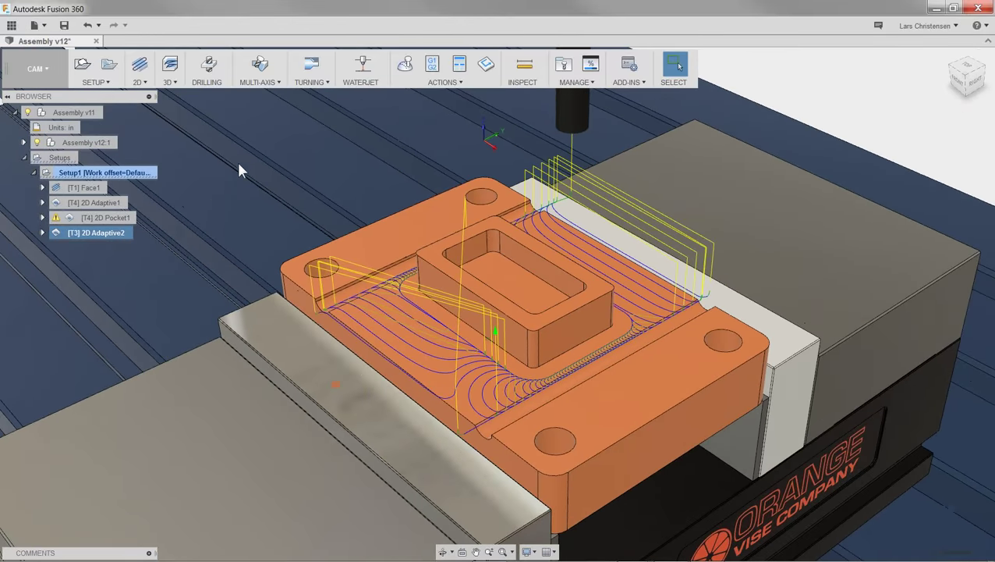
left_click(95, 173)
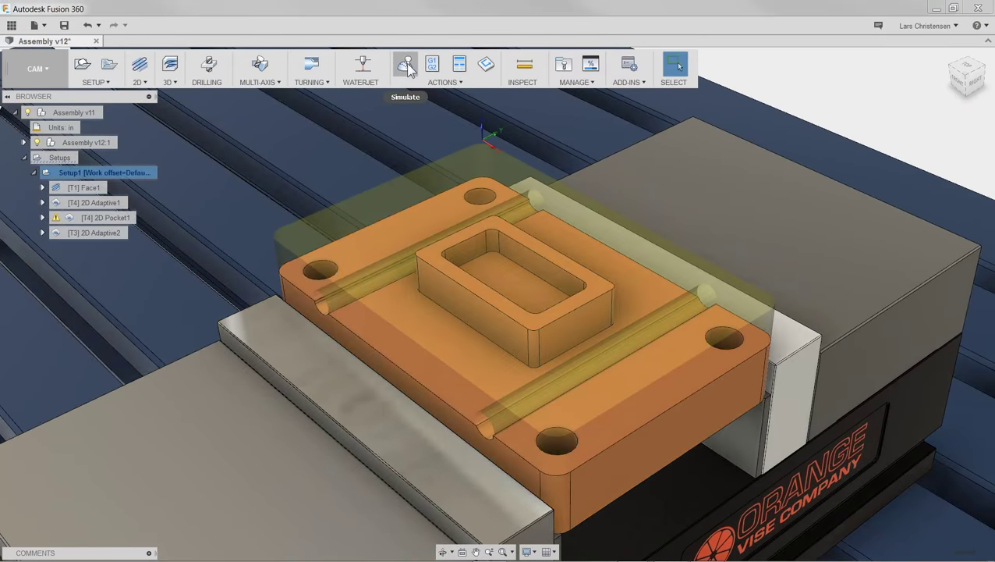
left_click(398, 68)
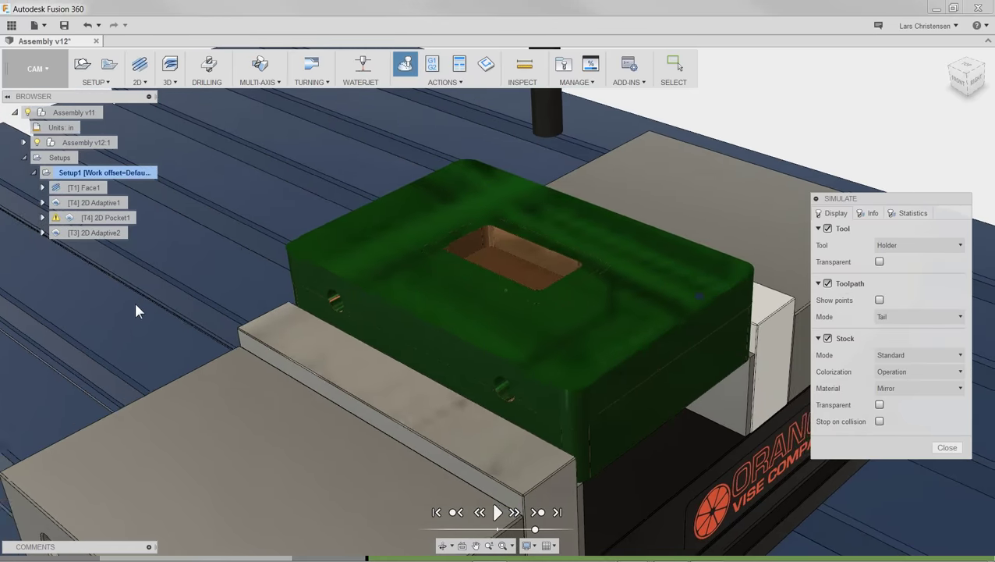
left_click(499, 511)
middle_click_drag(491, 527, 435, 422, "shift")
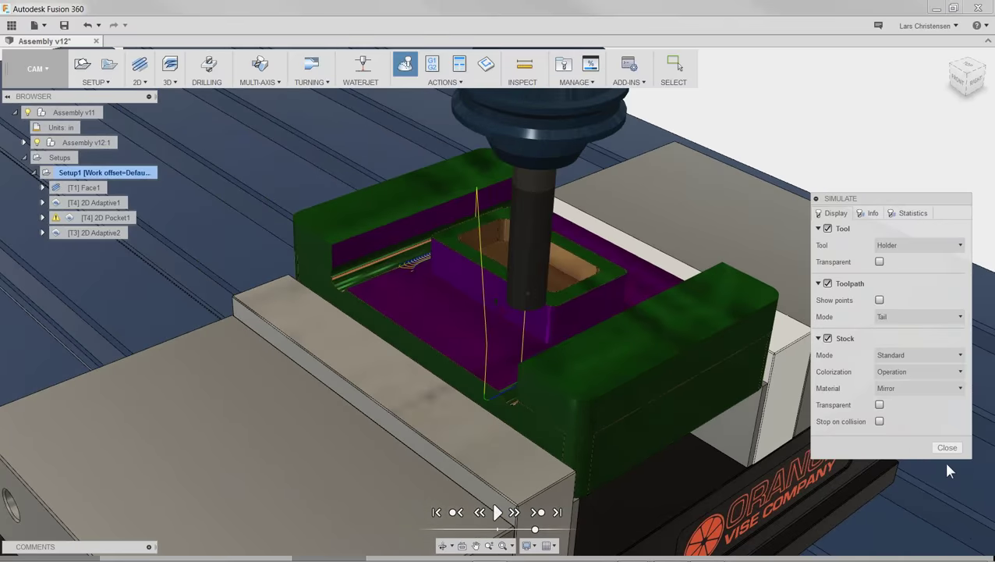
left_click(946, 447)
Step: Start a 2D Chamfer, assign the 71 - Ø3/4" spot drill from the inch Tutorial sample library, and open its geometry settings
scroll(660, 330, "up", 3)
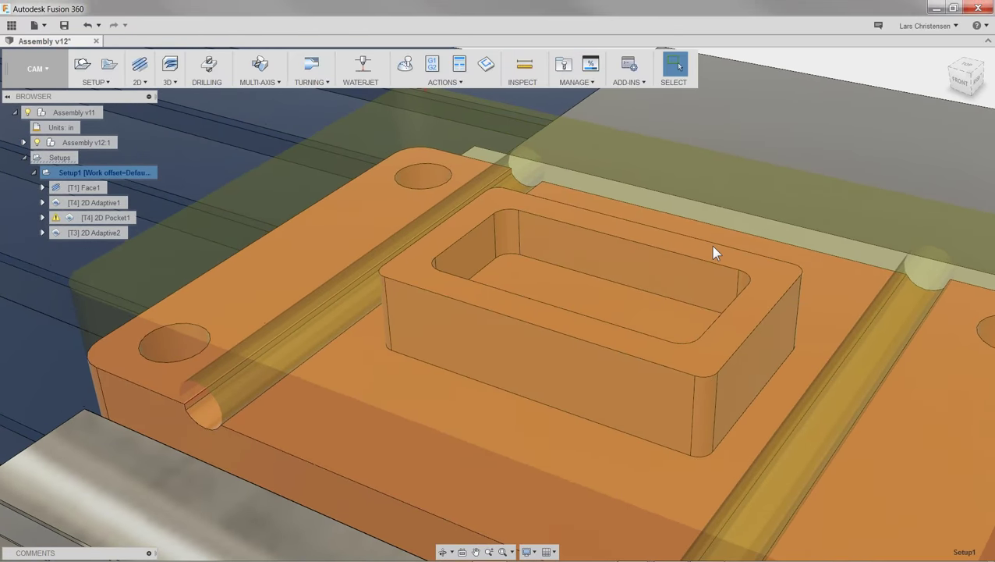
scroll(731, 333, "down", 2)
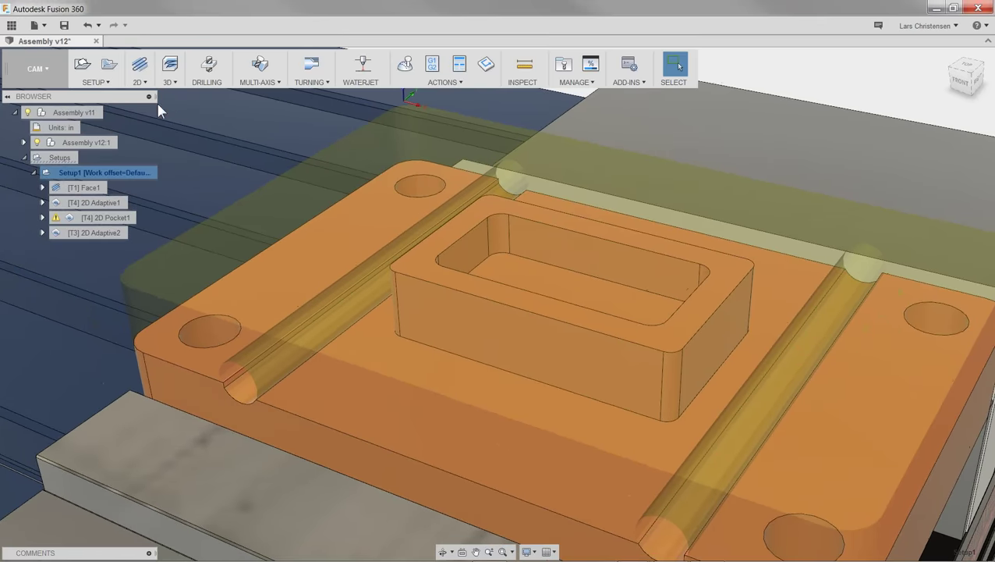
left_click(138, 81)
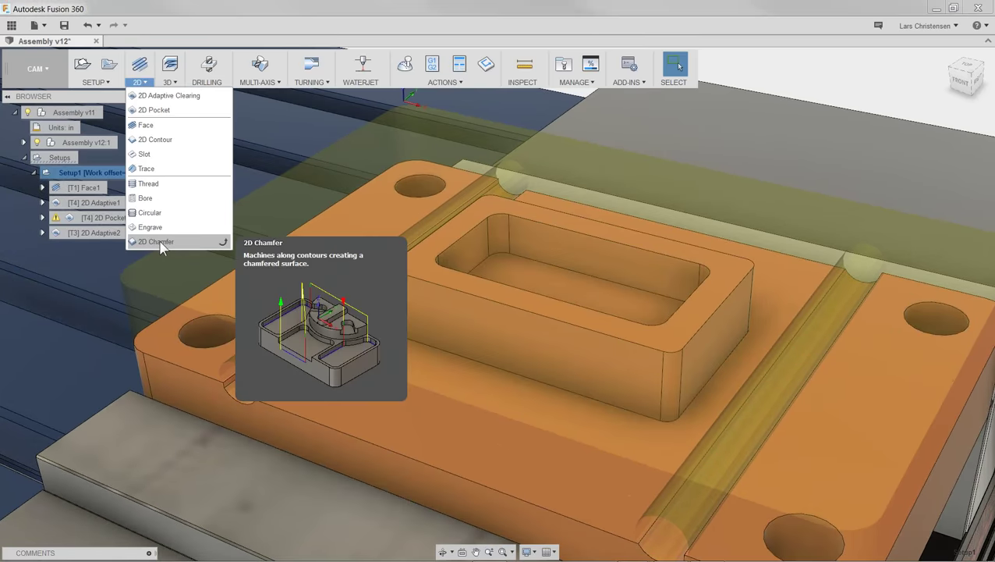
left_click(160, 243)
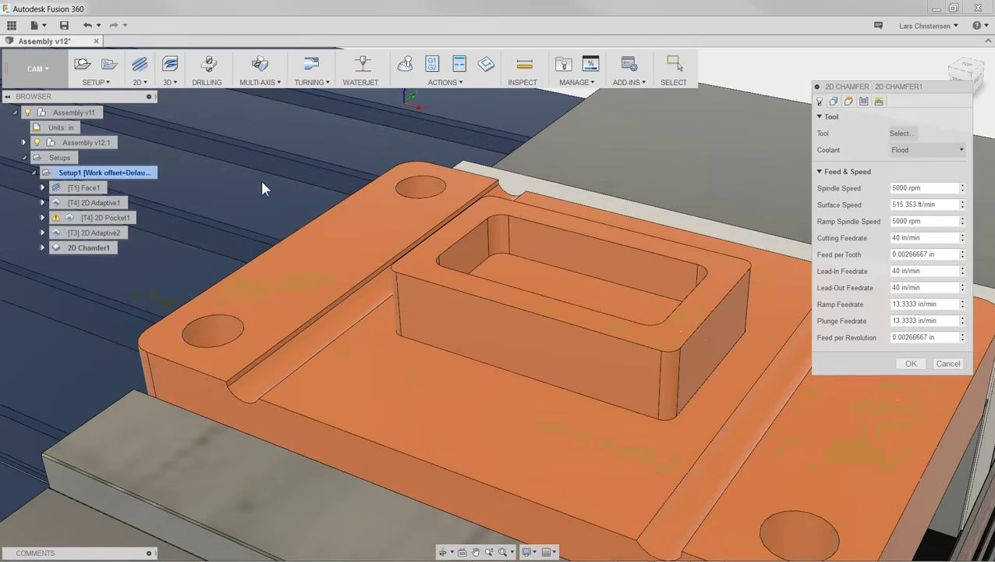
left_click(913, 133)
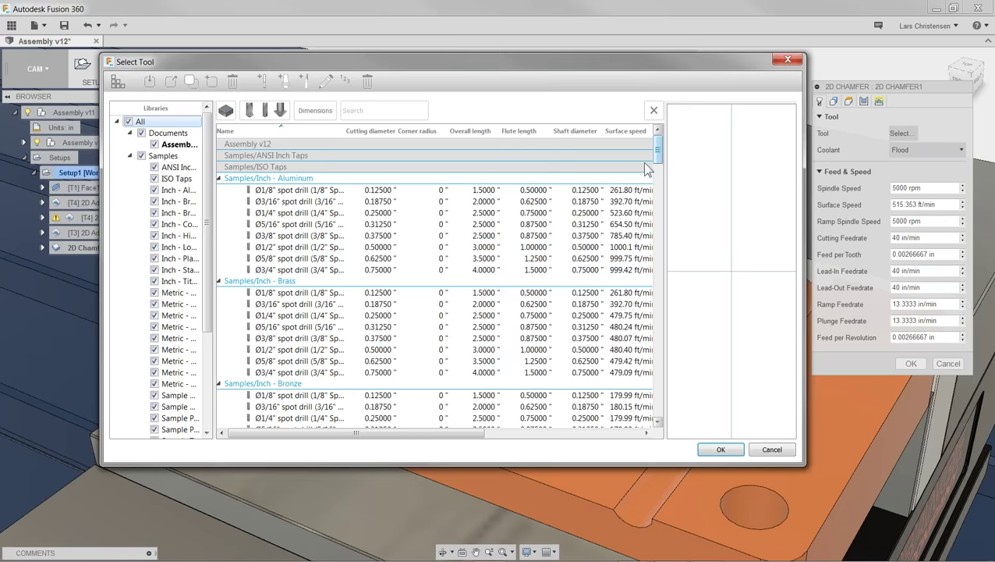
scroll(204, 399, "down", 4)
left_click(176, 315)
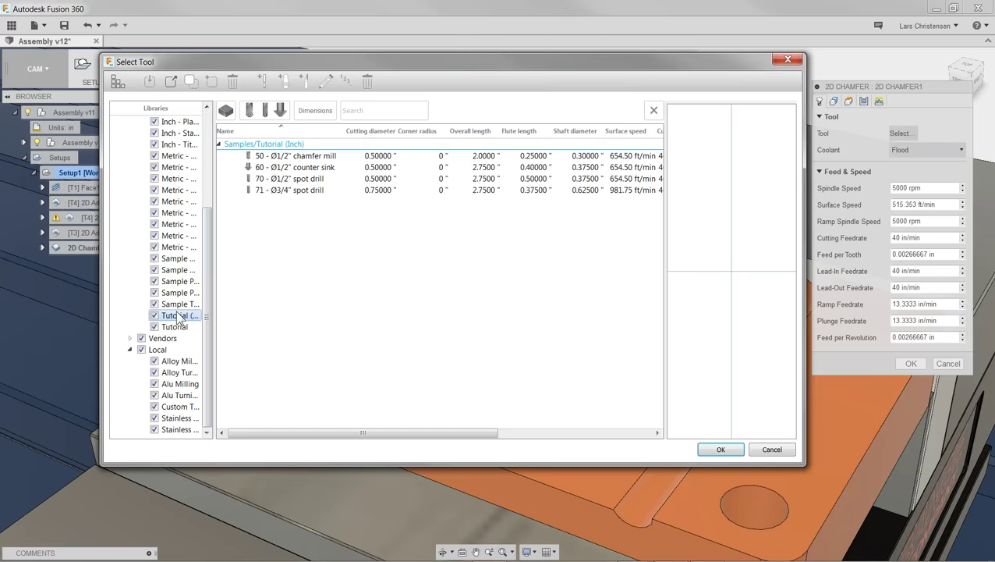
left_click(308, 190)
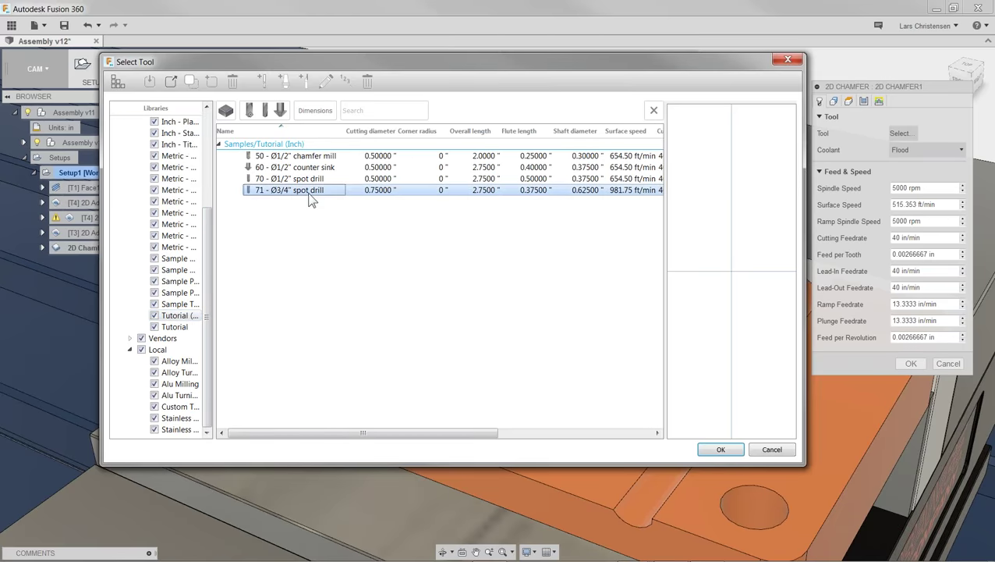
left_click(718, 450)
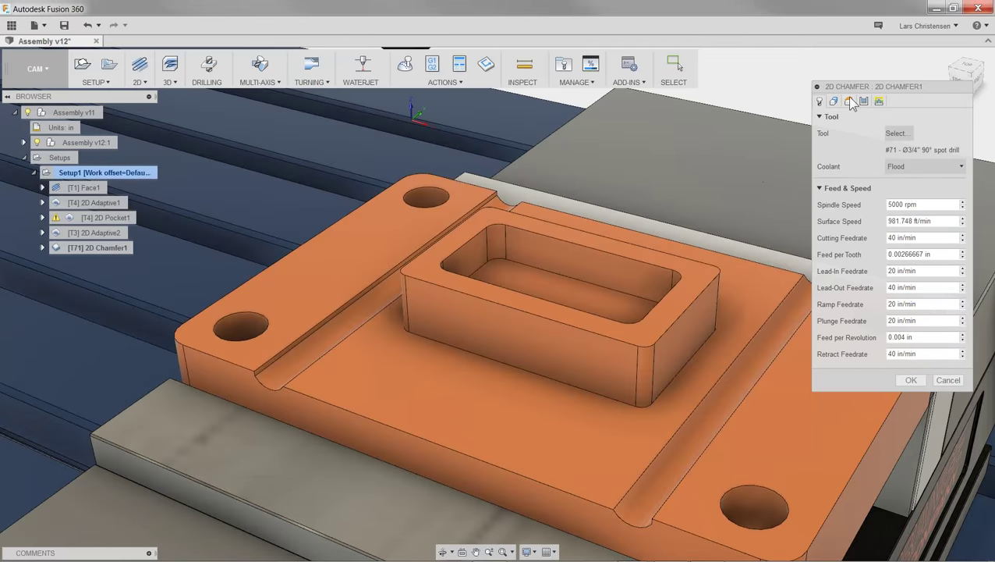
left_click(850, 101)
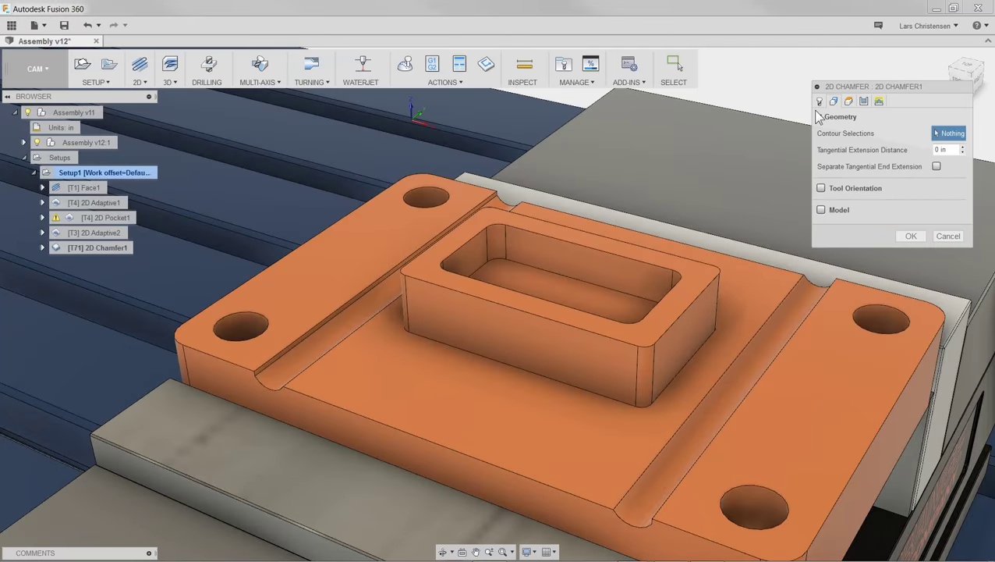
Step: Try the boss's front top edge alone as an open chamfer contour and clear the contour selection
left_click(552, 326)
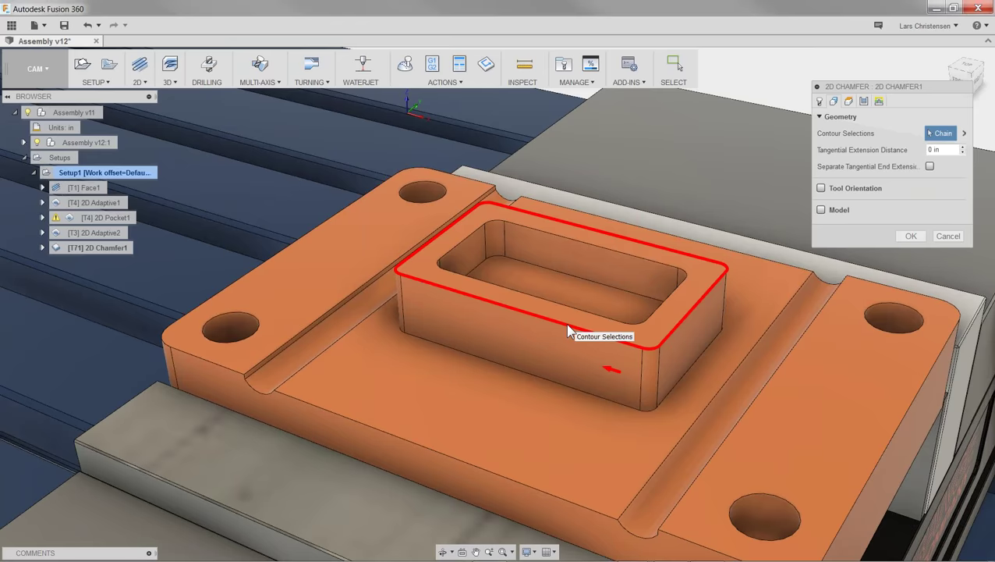
left_click(567, 324)
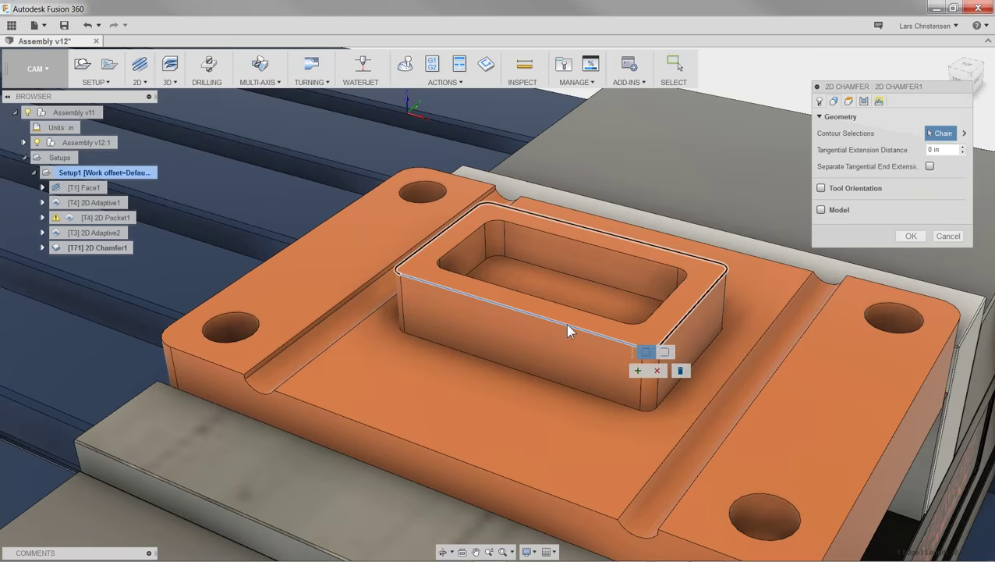
left_click(664, 353)
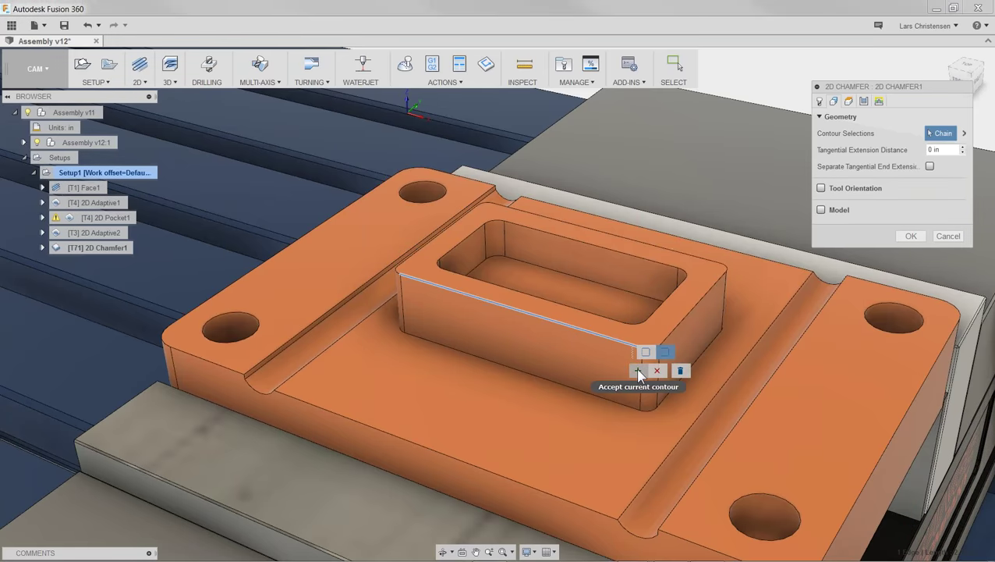
left_click(637, 370)
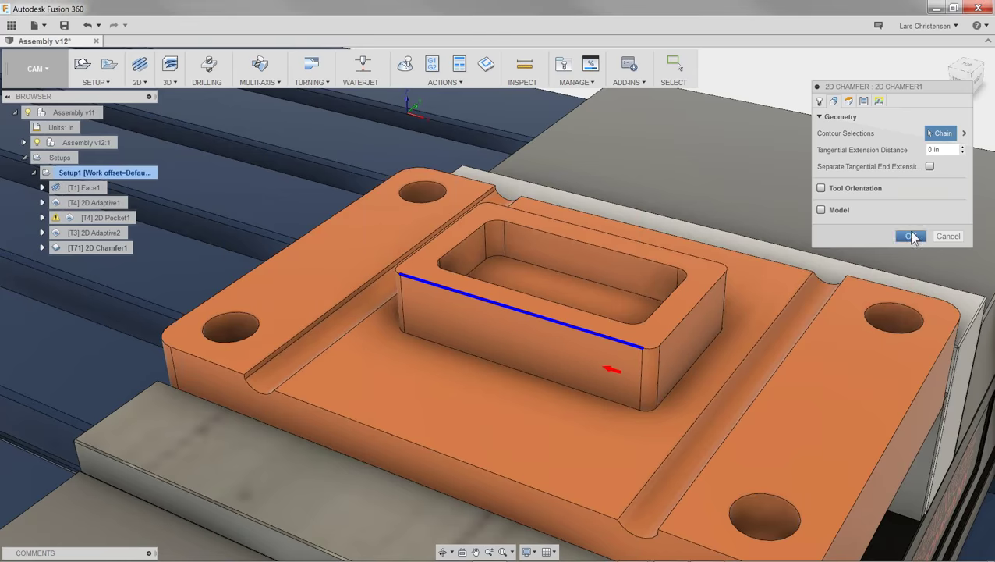
left_click(959, 134)
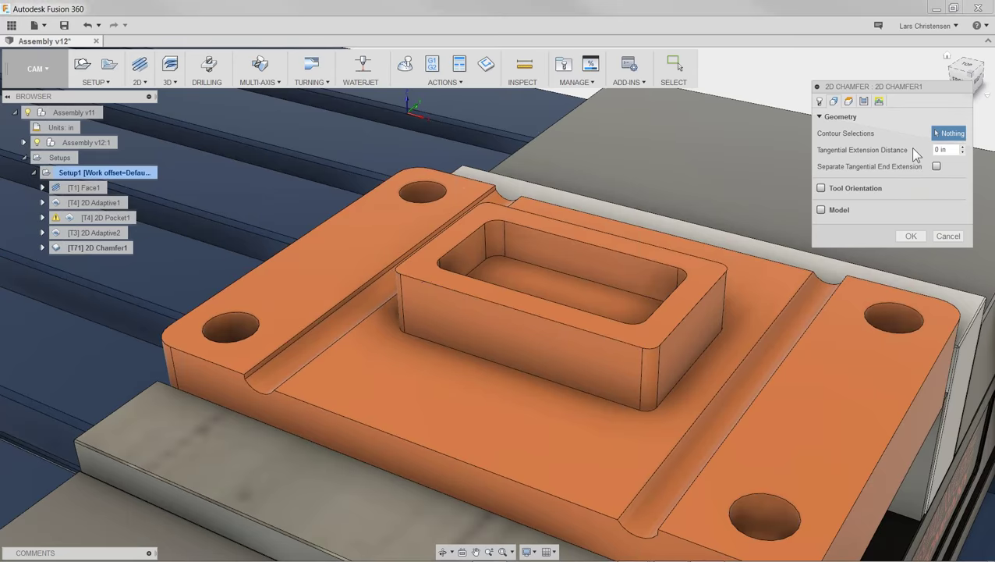
Step: Select the boss's front top edge as an open chamfer contour, extend it along the adjoining edge, and accept the 2D Chamfer
left_click(545, 323)
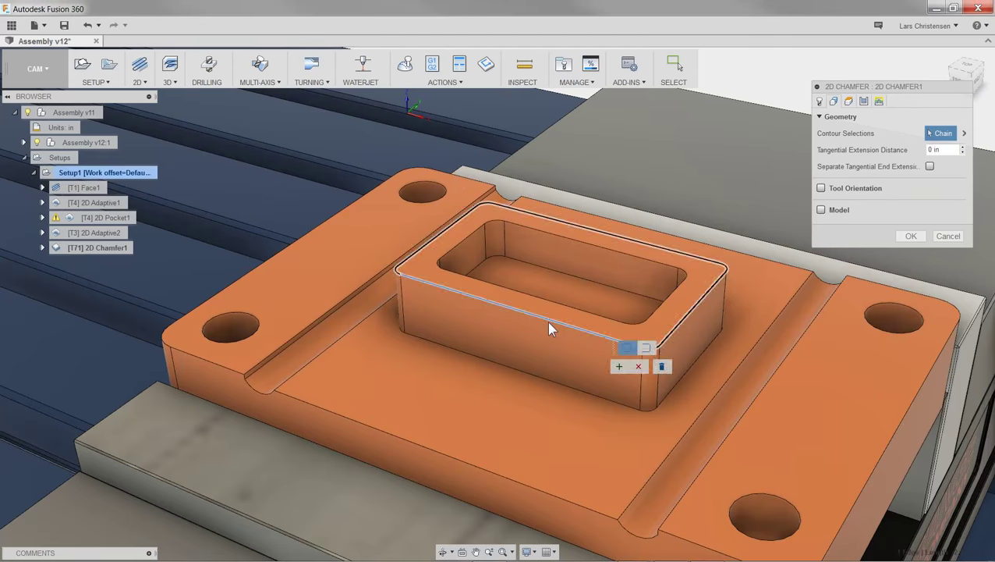
left_click(647, 347)
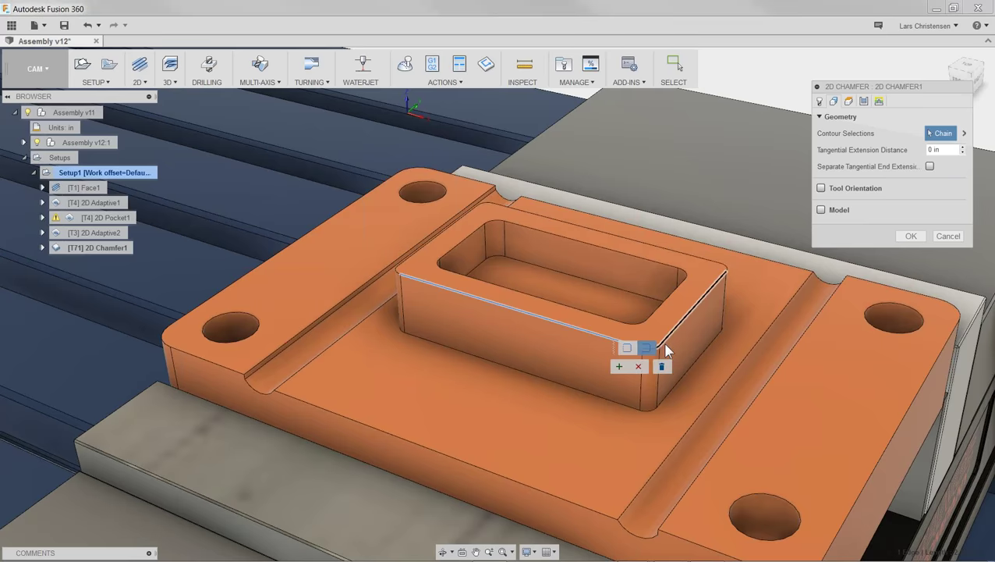
left_click(404, 261)
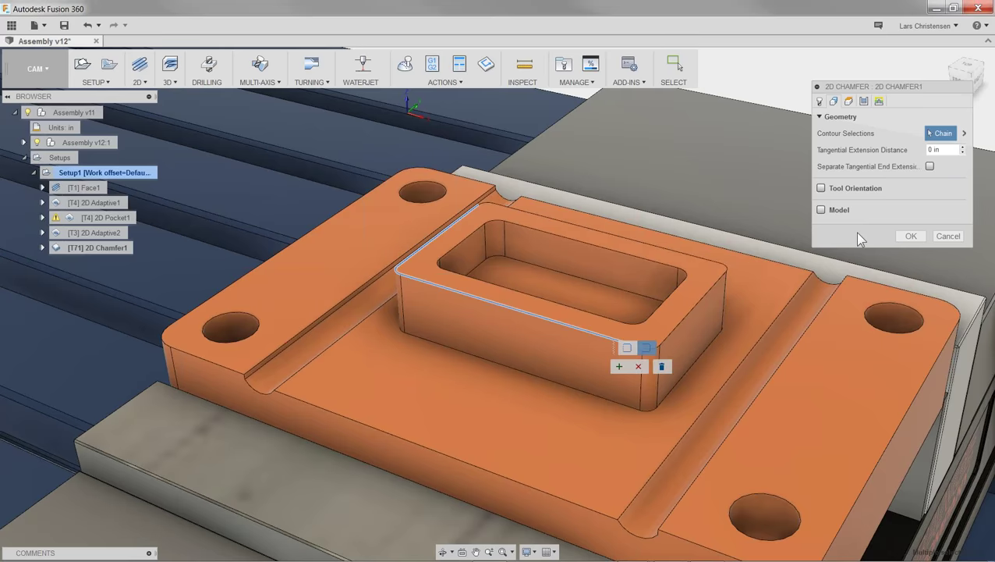
left_click(909, 236)
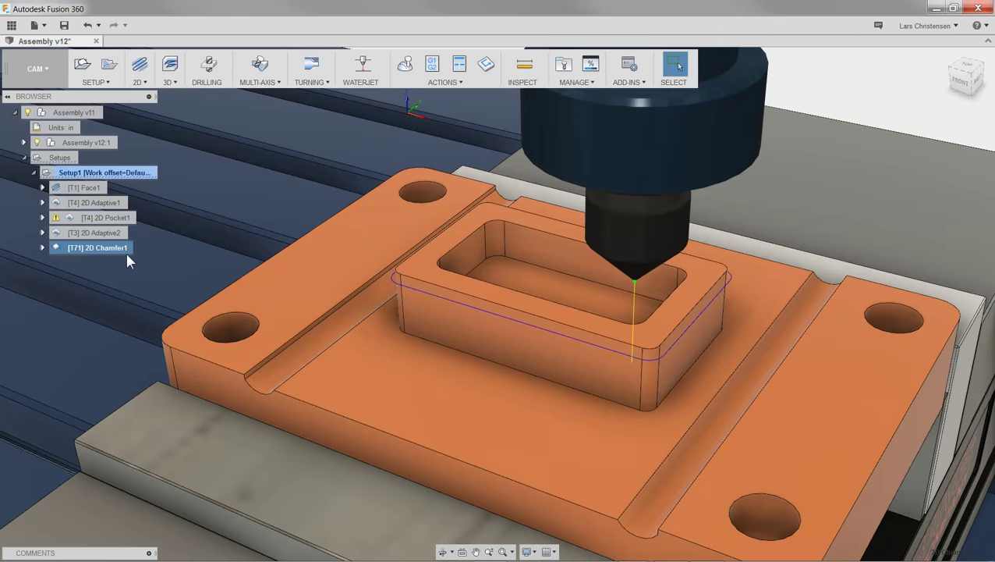
left_click(770, 109)
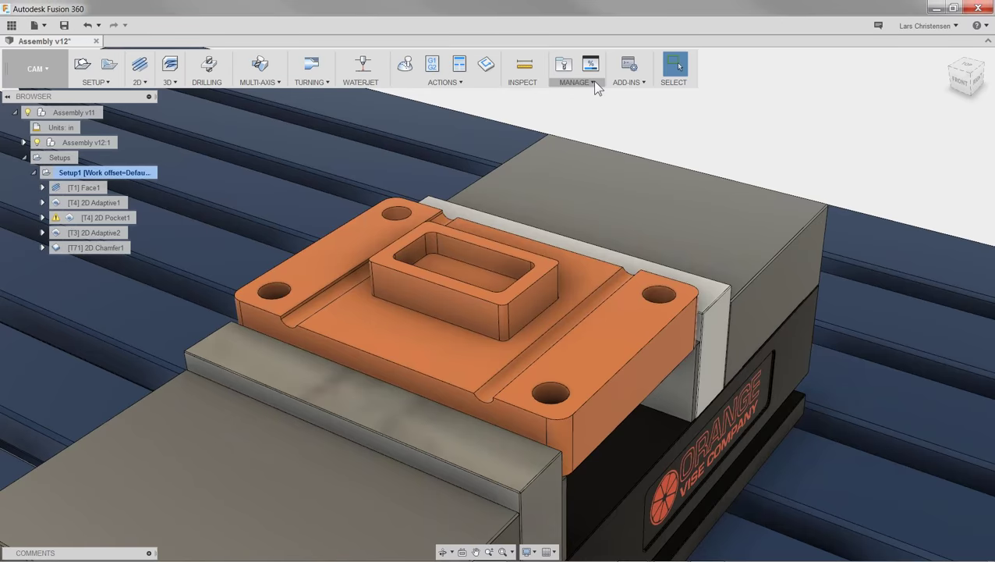
Step: Switch to the PowerPoint slide show and display its Intro slide
key("alt+Tab")
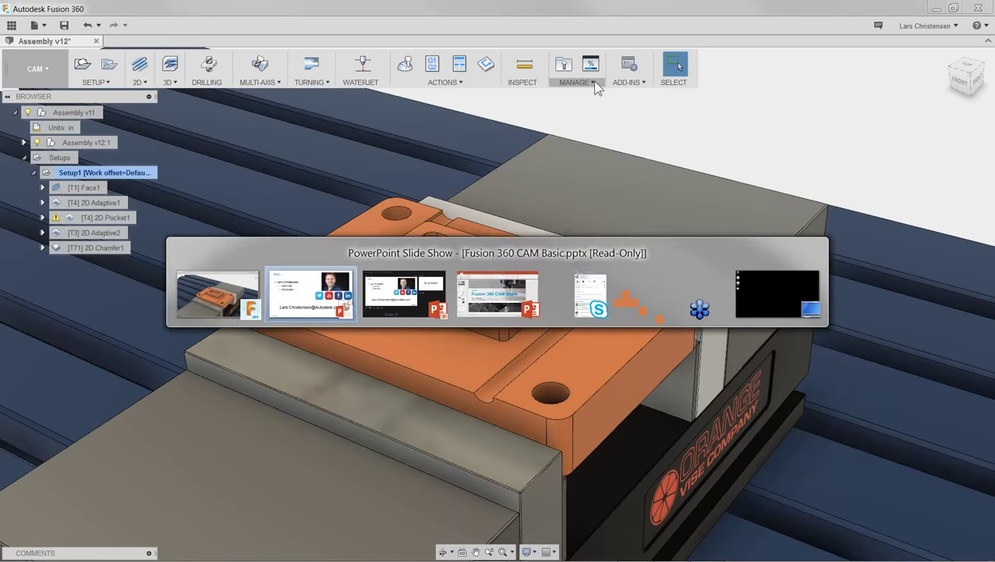
key("alt+Tab")
key("alt+Tab")
key("alt+Tab")
key("alt+Tab")
key("alt+Tab")
key("alt+Tab")
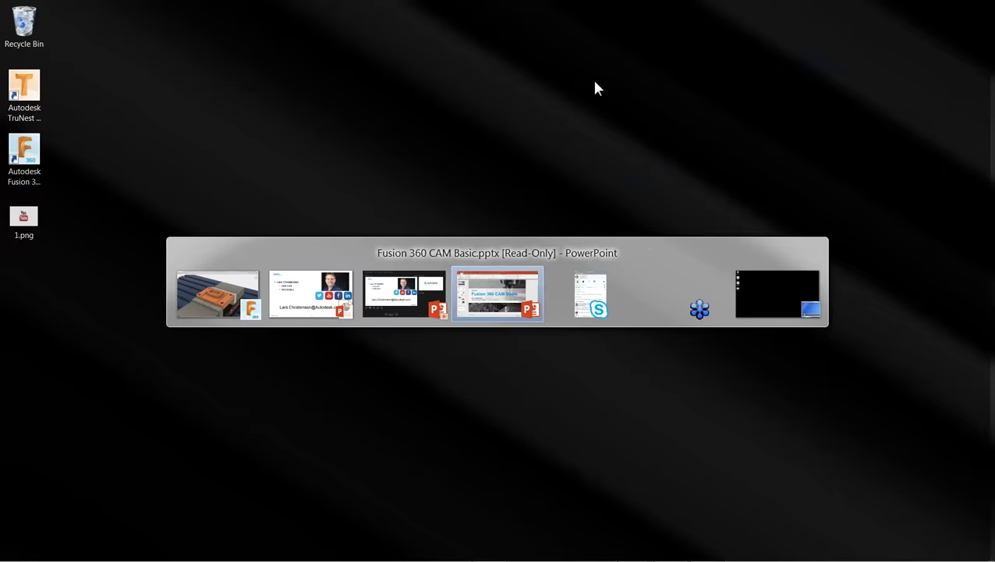
key("alt+Tab")
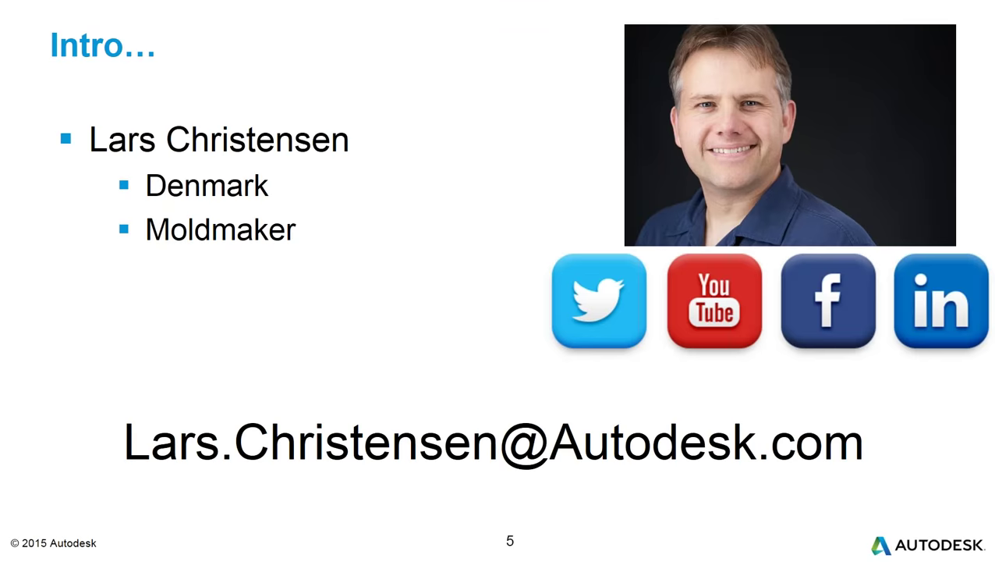
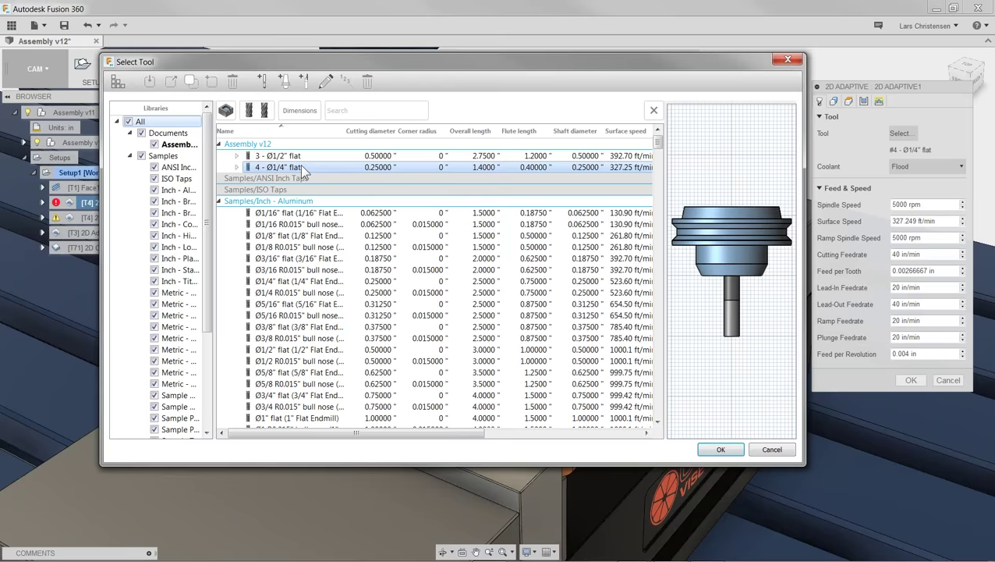
Step: Try the Manual tool change and Break control options of the 4 - Ø1/4" flat end mill, then cancel the 2D Adaptive1 edit
right_click(300, 163)
left_click(329, 172)
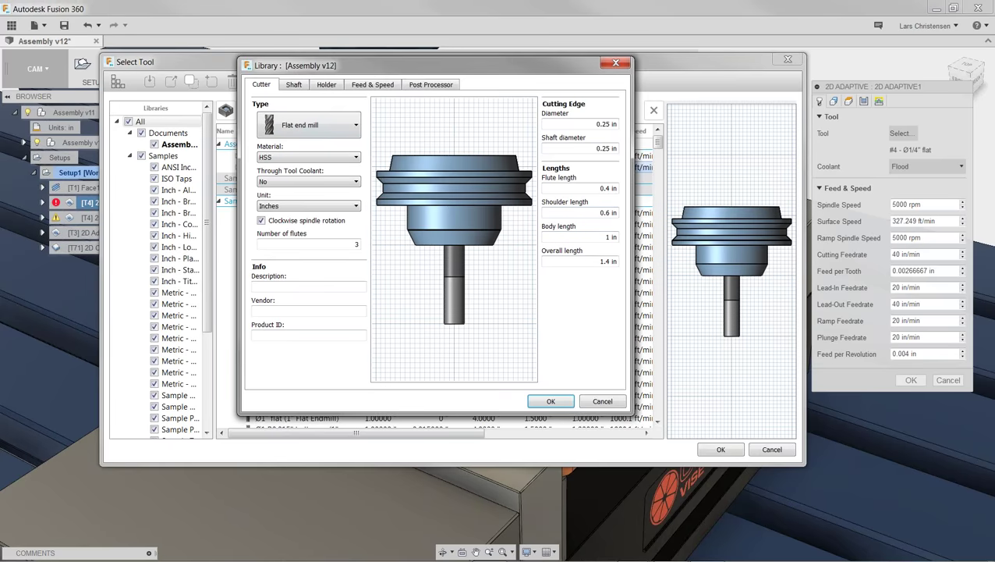
left_click(431, 86)
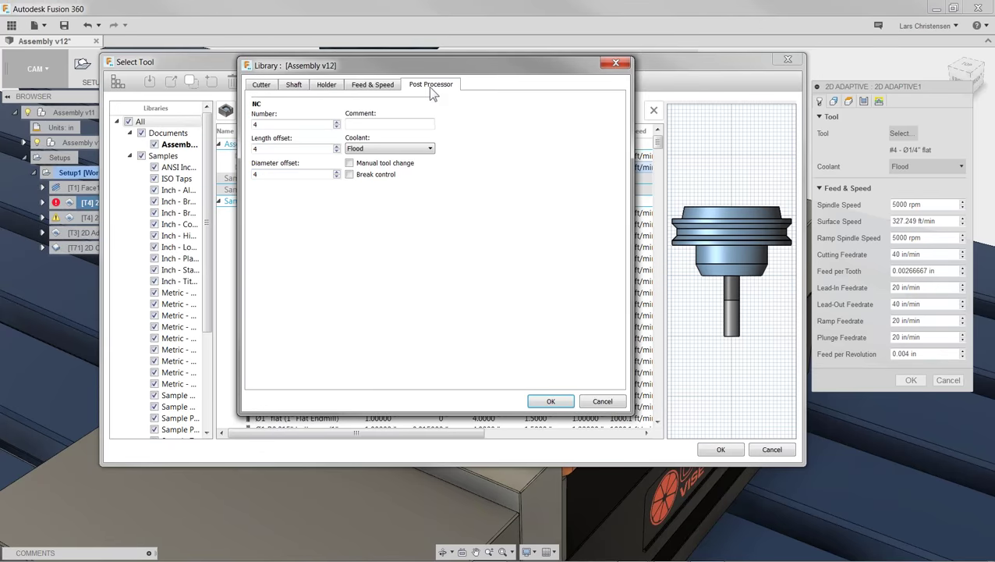
left_click(349, 163)
left_click(348, 174)
left_click(349, 174)
left_click(349, 163)
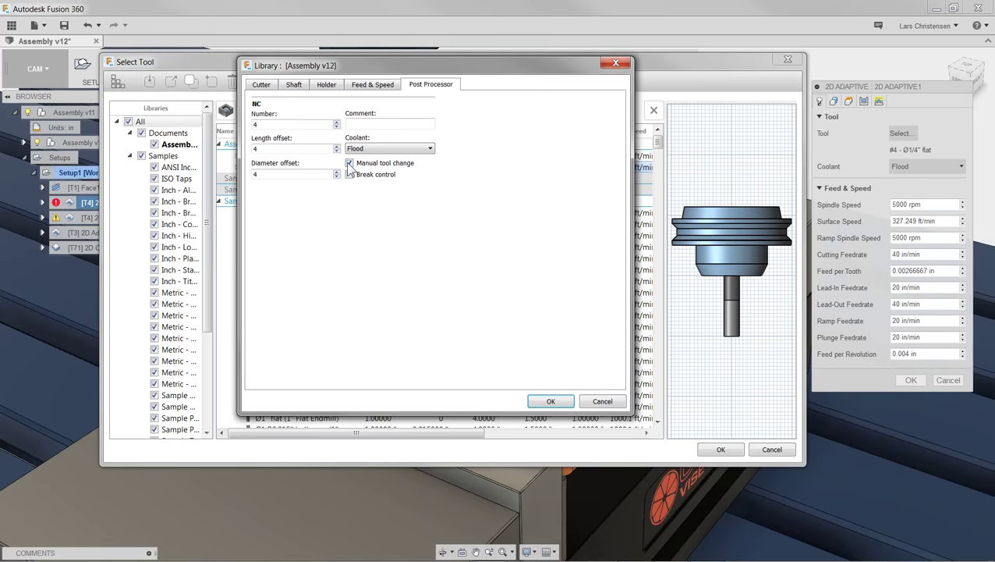
left_click(602, 401)
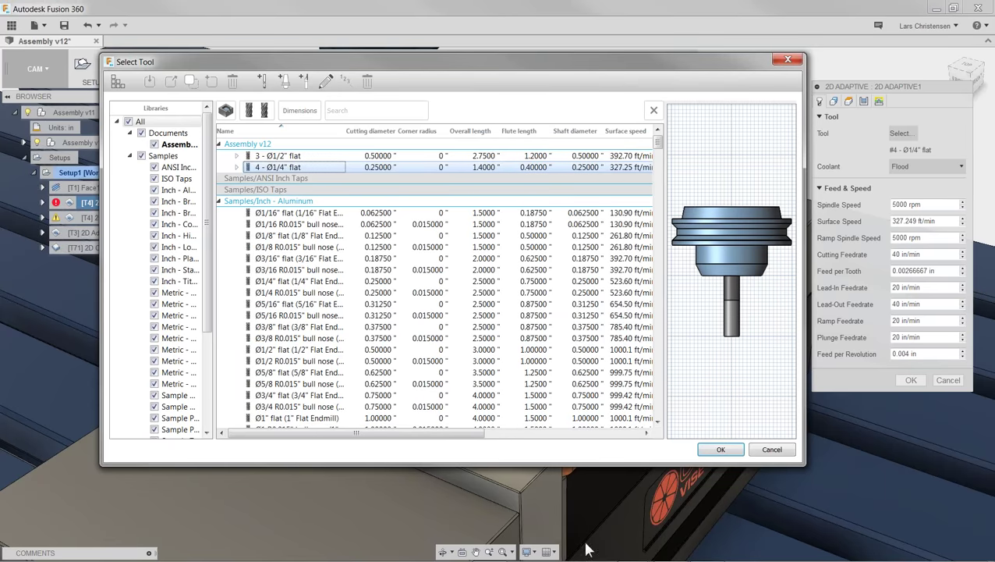
left_click(771, 450)
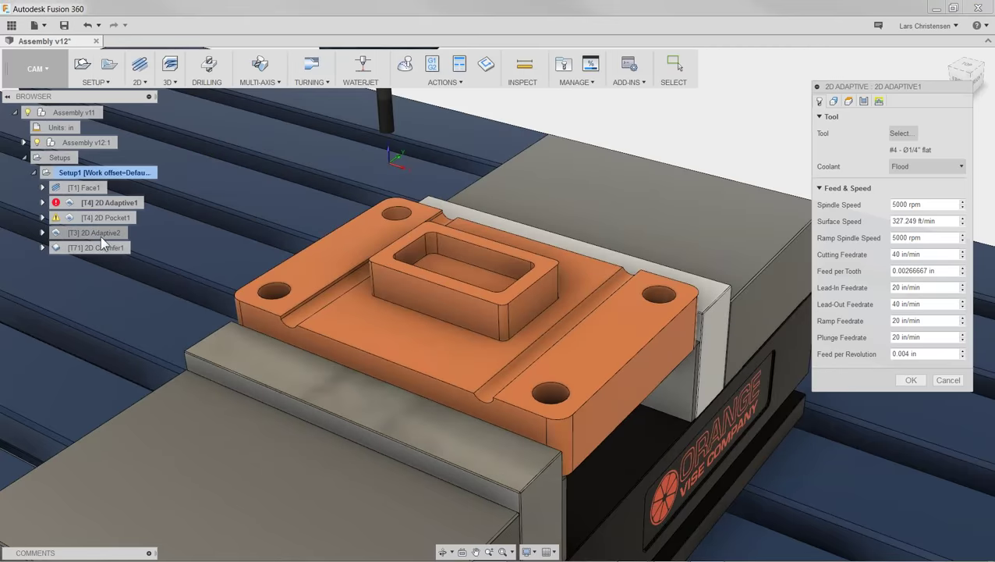
left_click(943, 380)
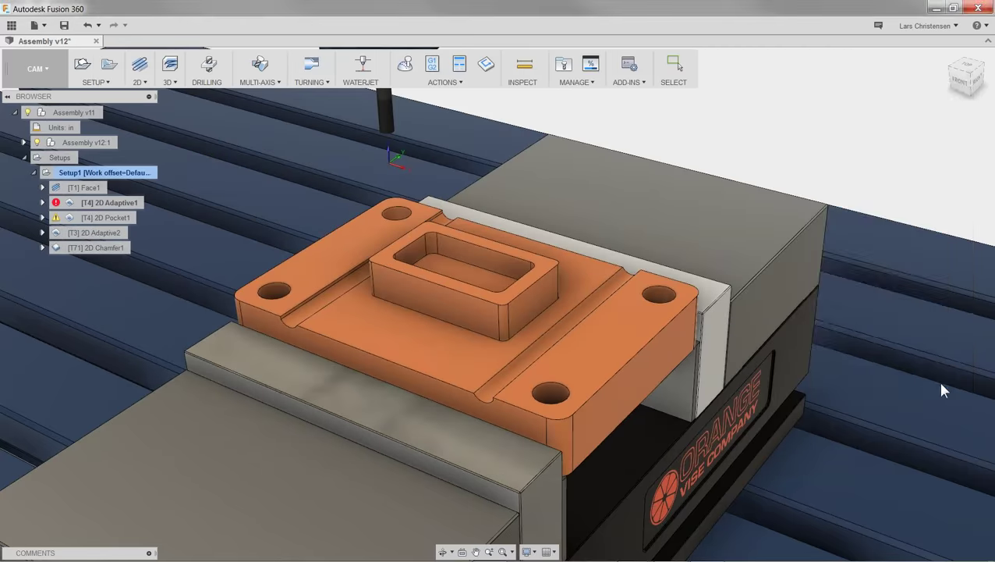
Step: Set the radial and axial stock to leave of 2D Adaptive2 to 0.1 in and inspect its regenerated toolpath
left_click(79, 234)
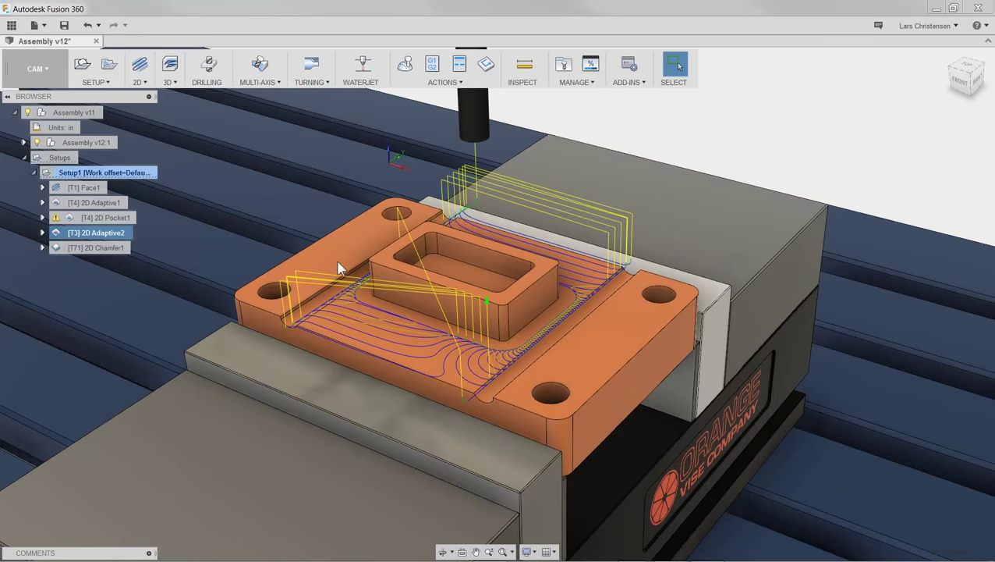
right_click(95, 233)
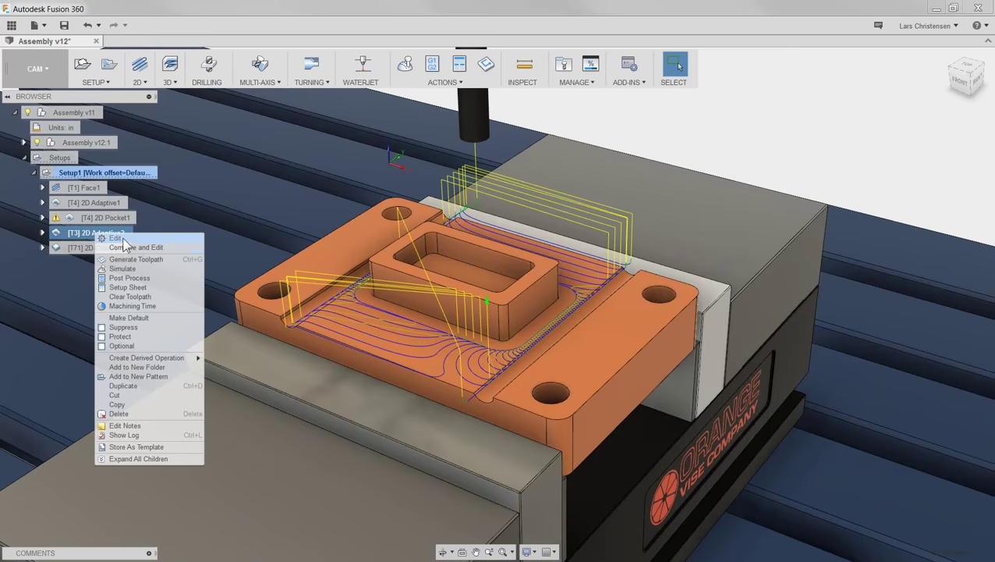
left_click(117, 238)
left_click(864, 102)
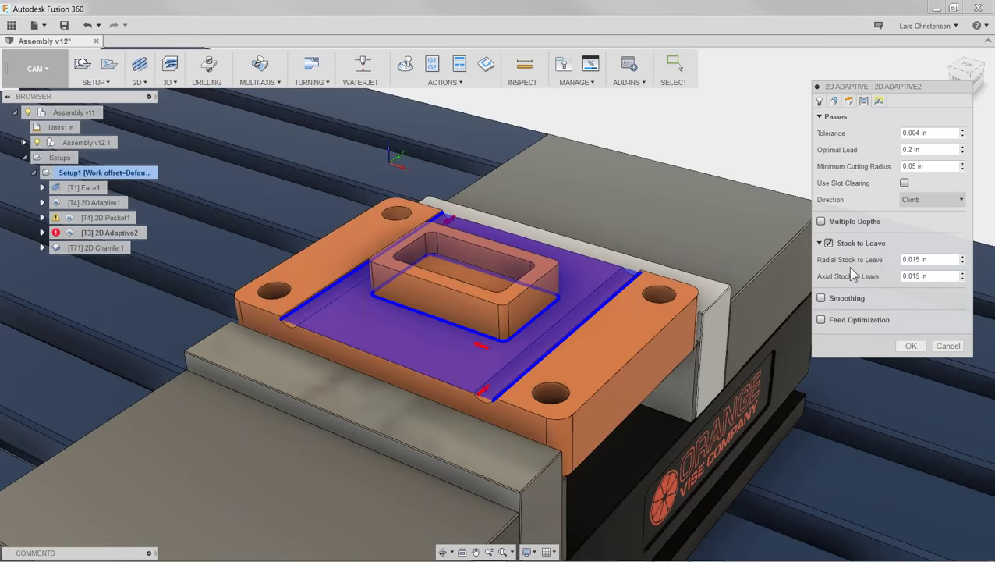
left_click(912, 260)
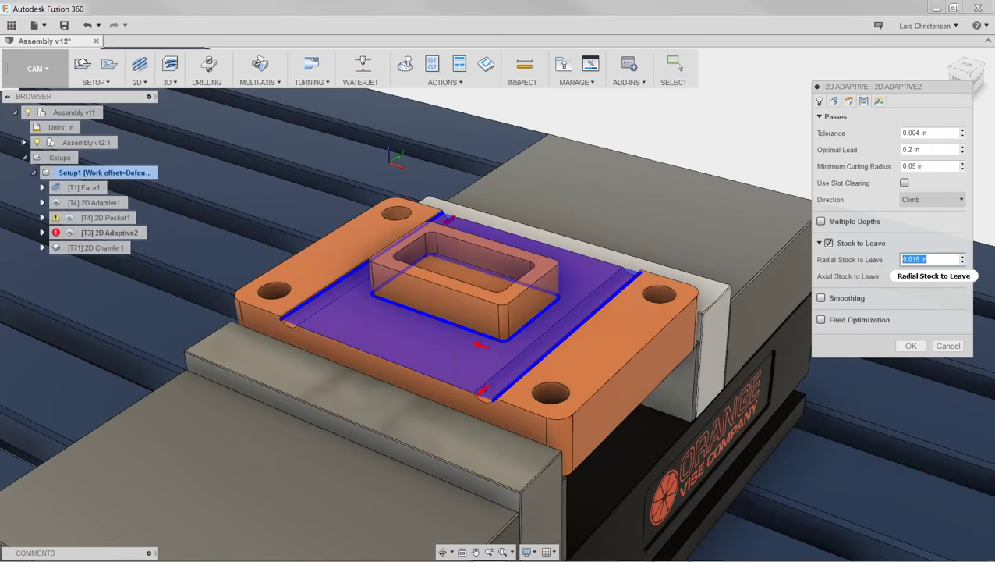
type(".1")
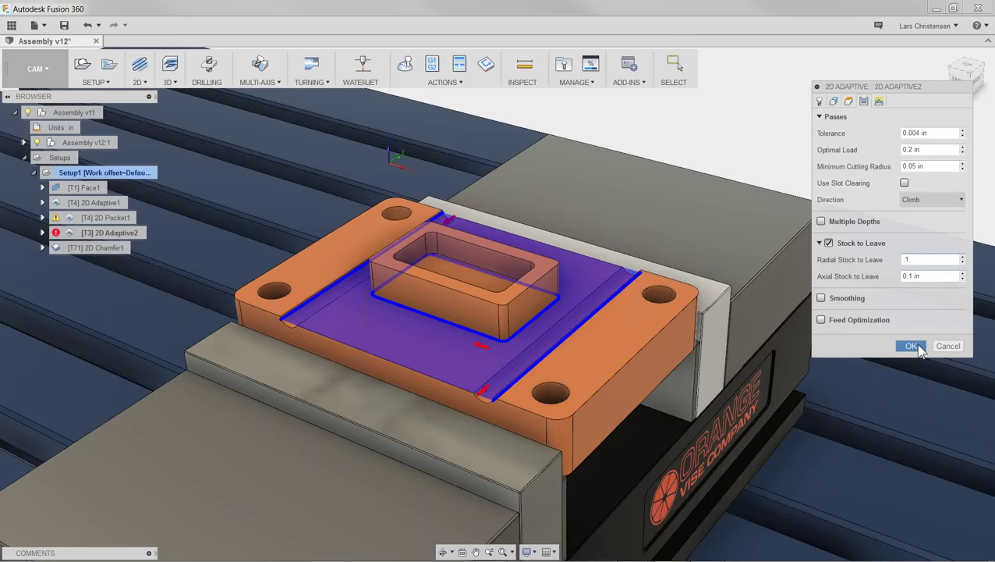
left_click(918, 346)
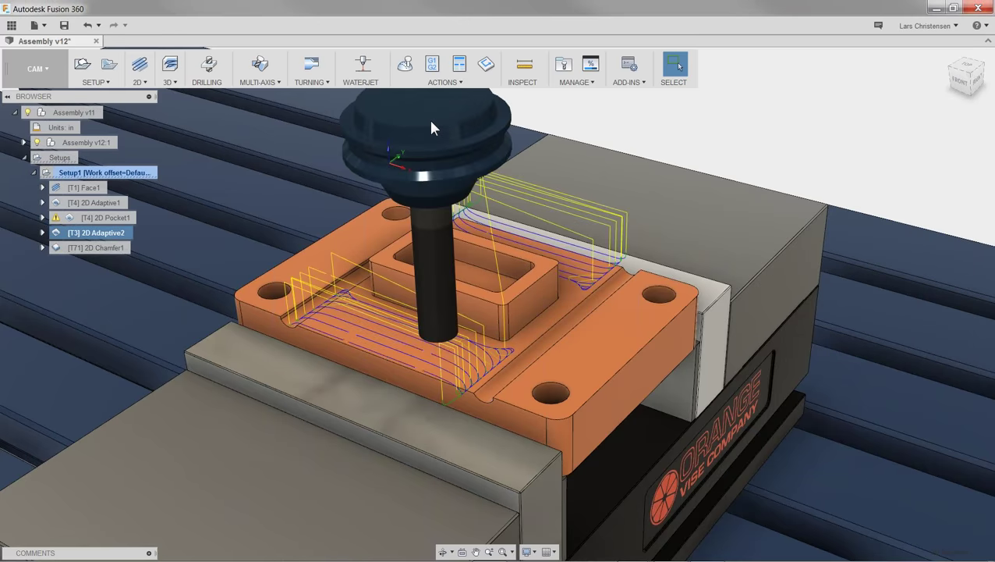
scroll(481, 376, "up", 3)
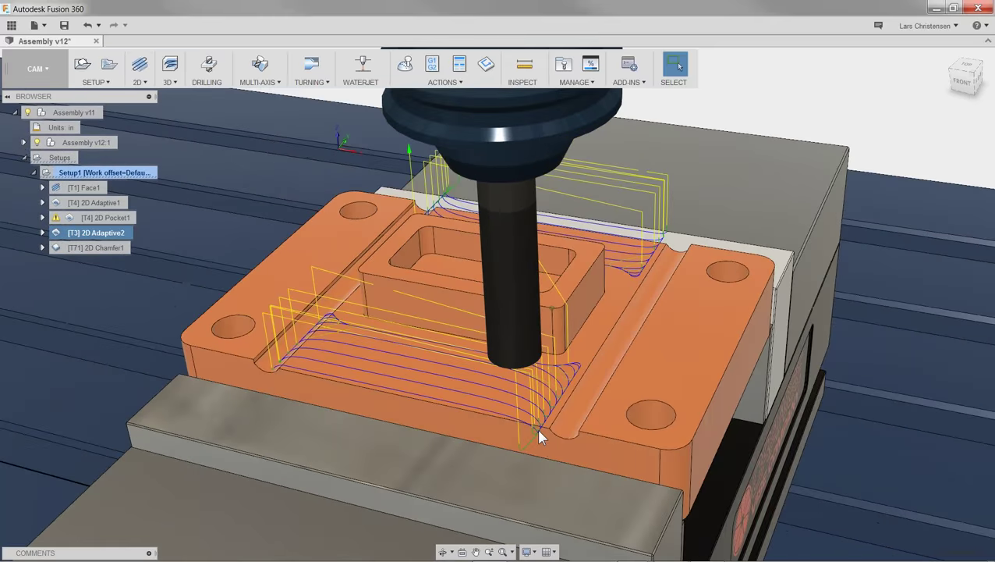
middle_click_drag(538, 430, 364, 293, "shift")
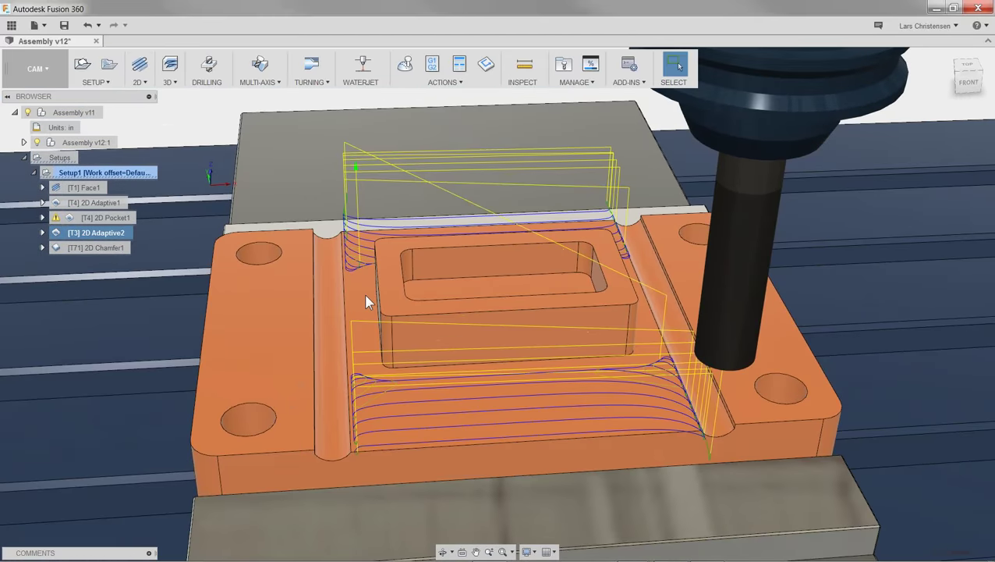
middle_click_drag(355, 335, 231, 238, "shift")
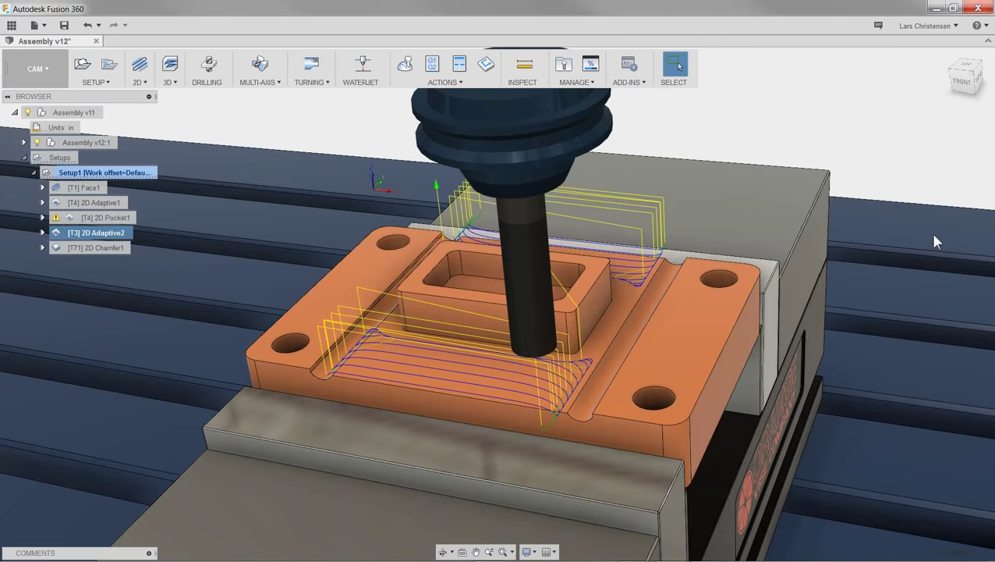
Step: Switch to the PowerPoint slide show's Intro slide again and return to Fusion 360
key("alt+Tab")
key("alt+Tab")
key("alt+Tab")
key("alt+Tab")
key("alt+Tab")
key("alt+Tab")
key("alt+Tab")
key("alt+Tab")
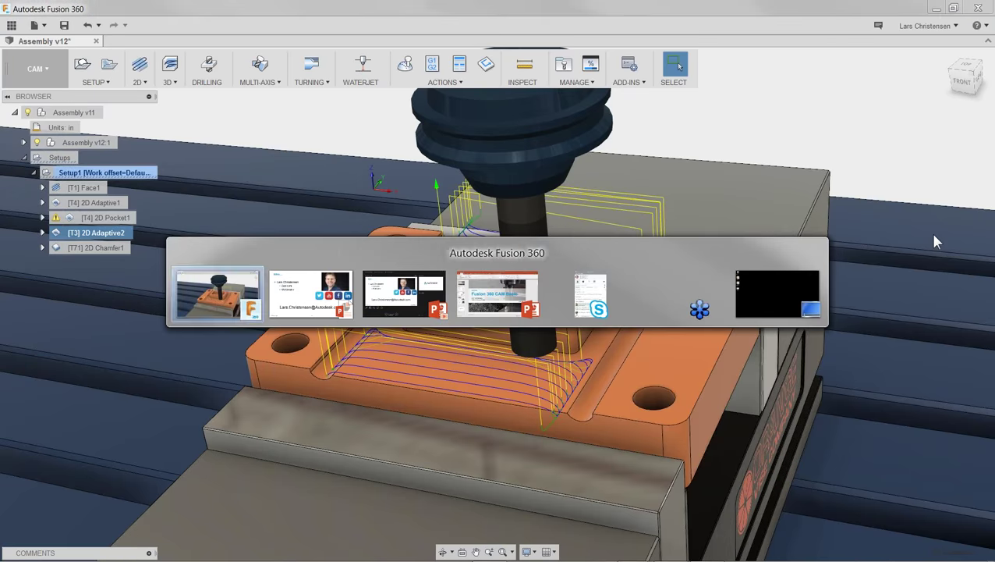
key("alt+Tab")
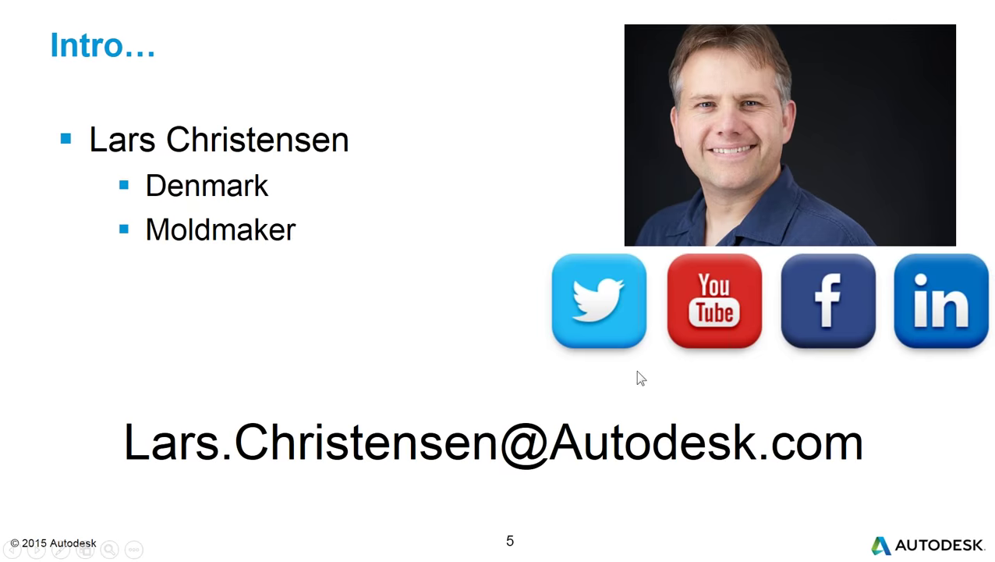
key("alt+Tab")
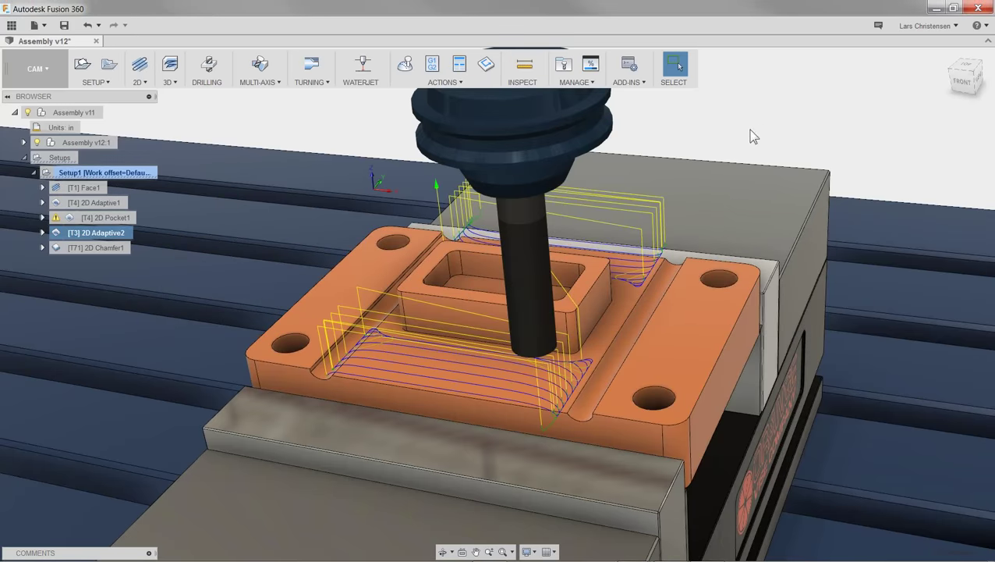
left_click(746, 128)
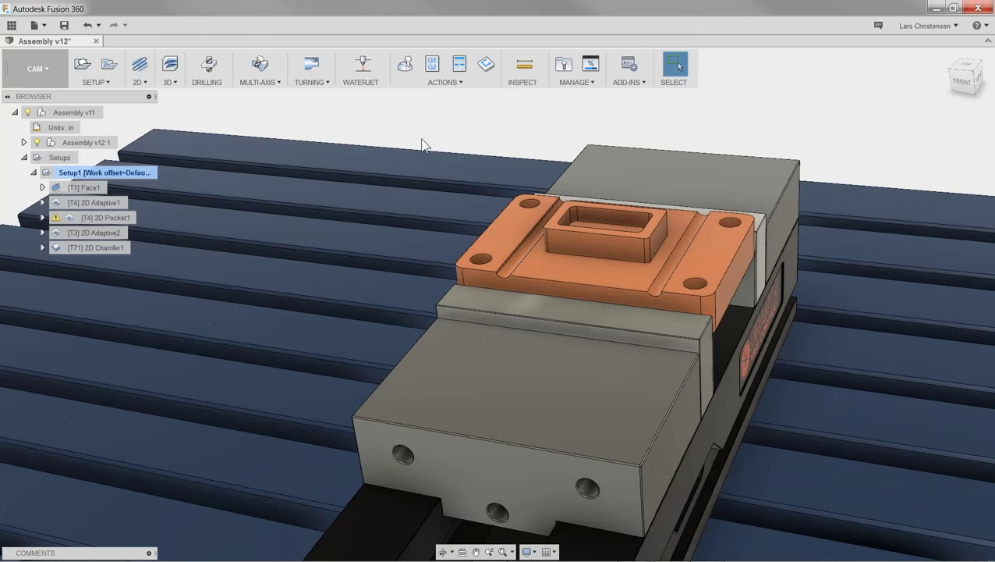
left_click(213, 69)
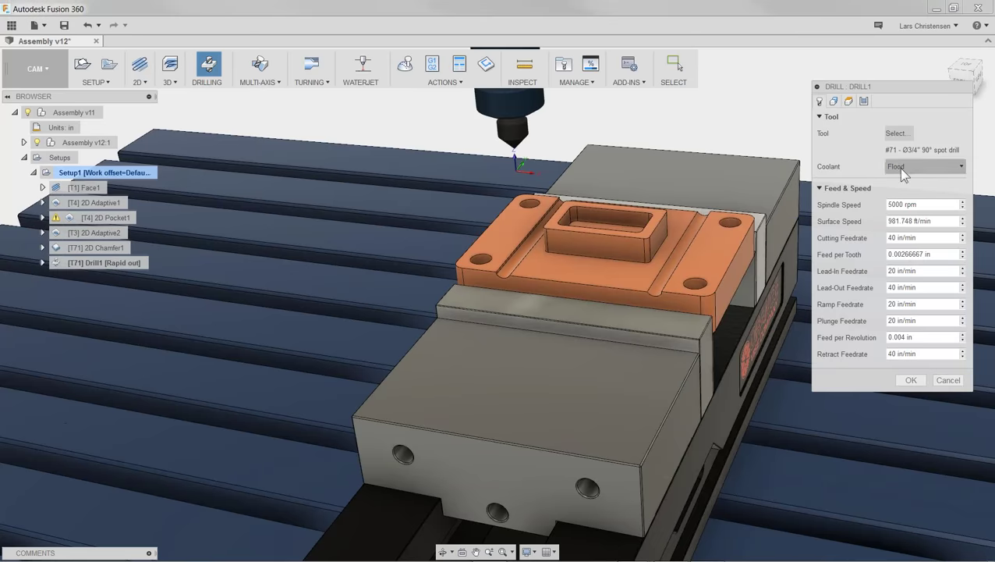
left_click(947, 380)
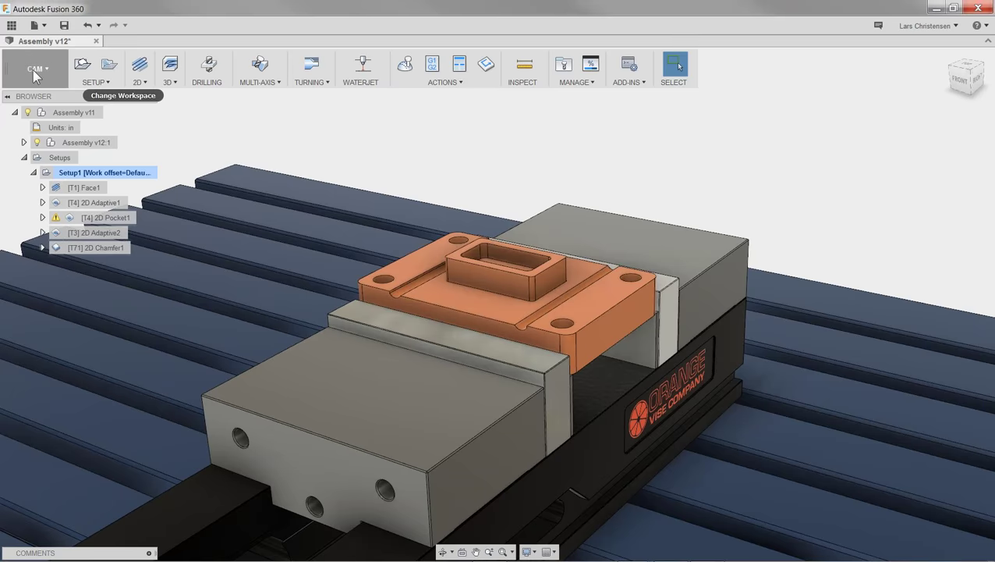
Step: Create a new design and start a form in it for sculpting
left_click(34, 25)
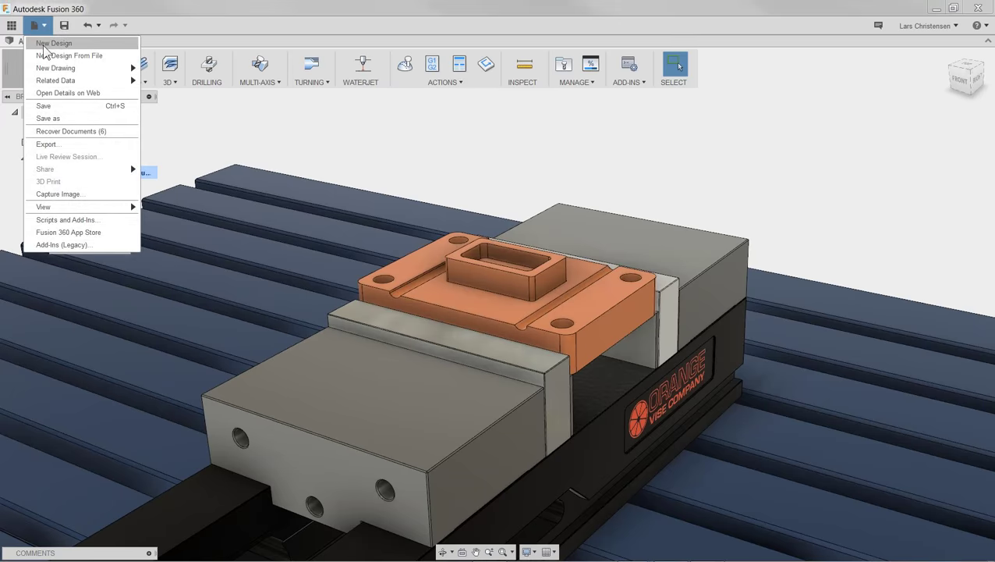
left_click(43, 39)
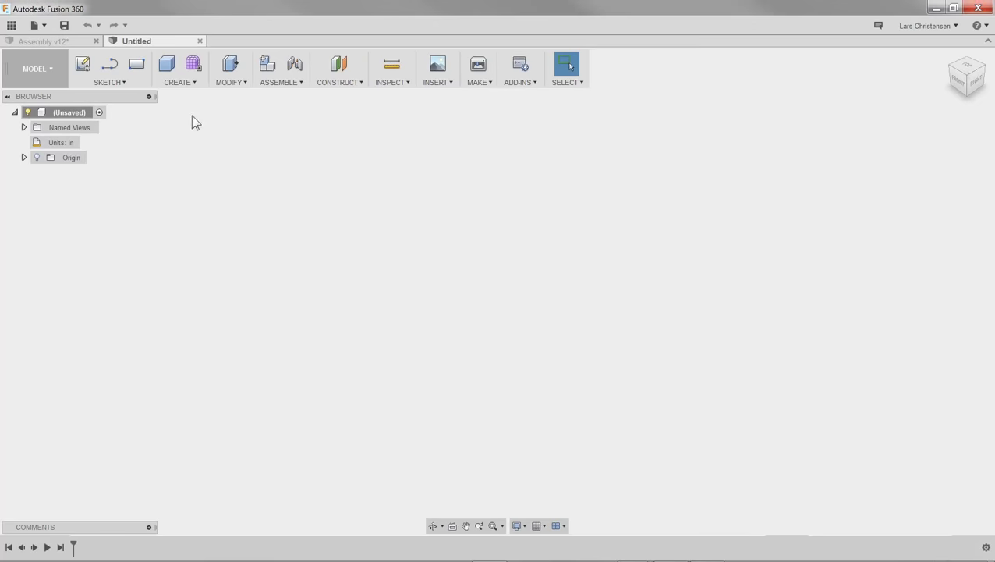
left_click(195, 69)
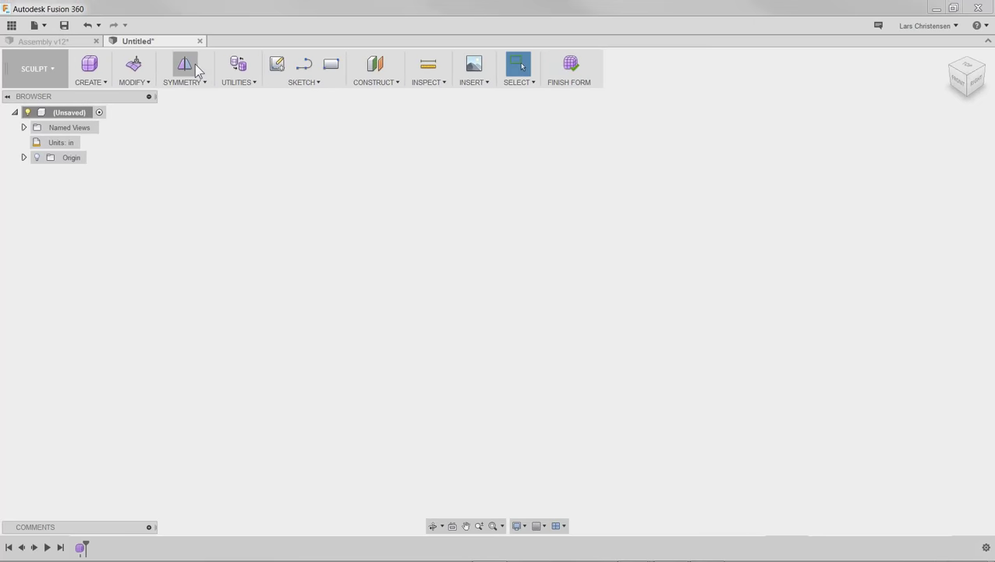
Step: Create a form box on the horizontal origin plane, about 5.8 in long, 5.2 in wide and 2.6 in high
left_click(94, 65)
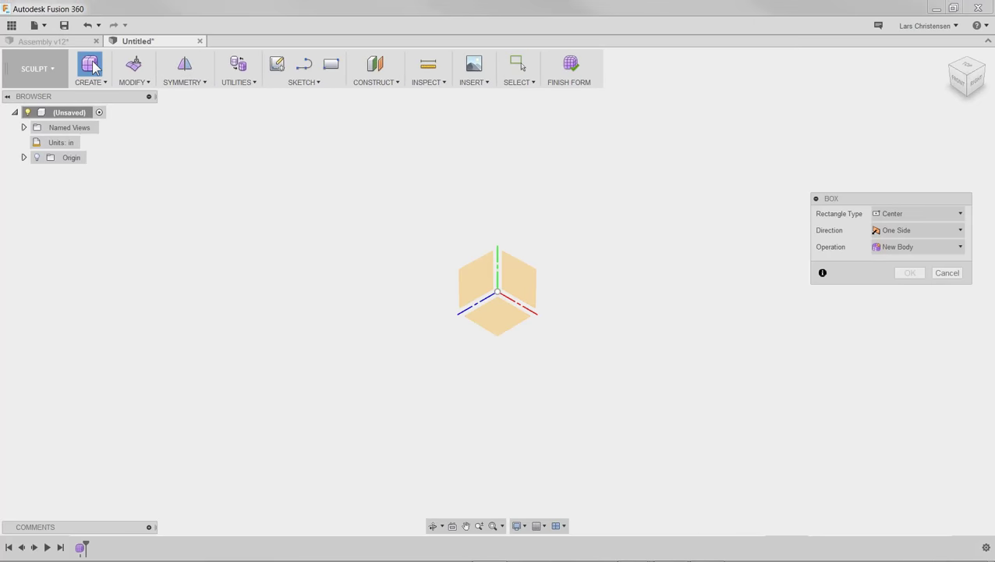
left_click(489, 315)
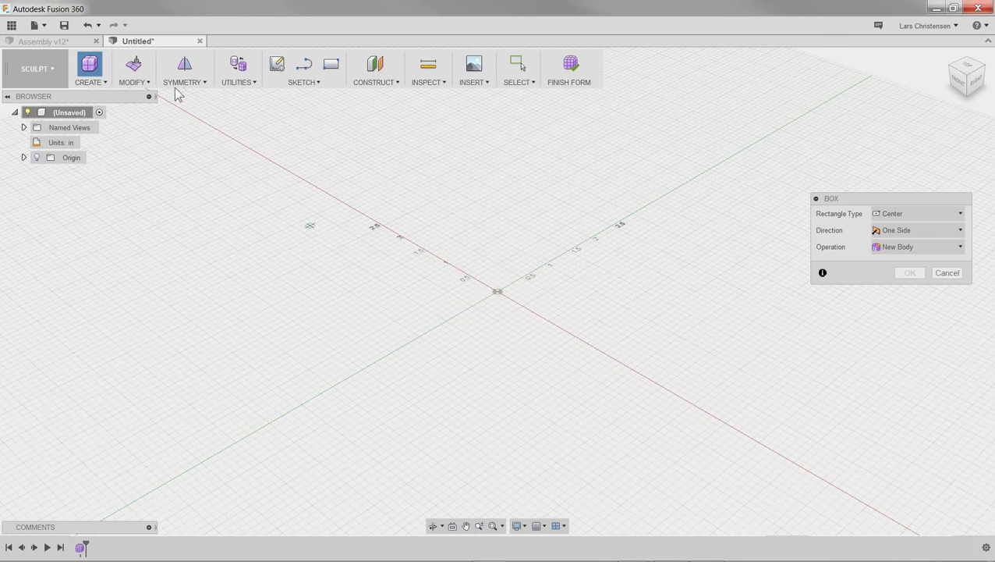
left_click(482, 166)
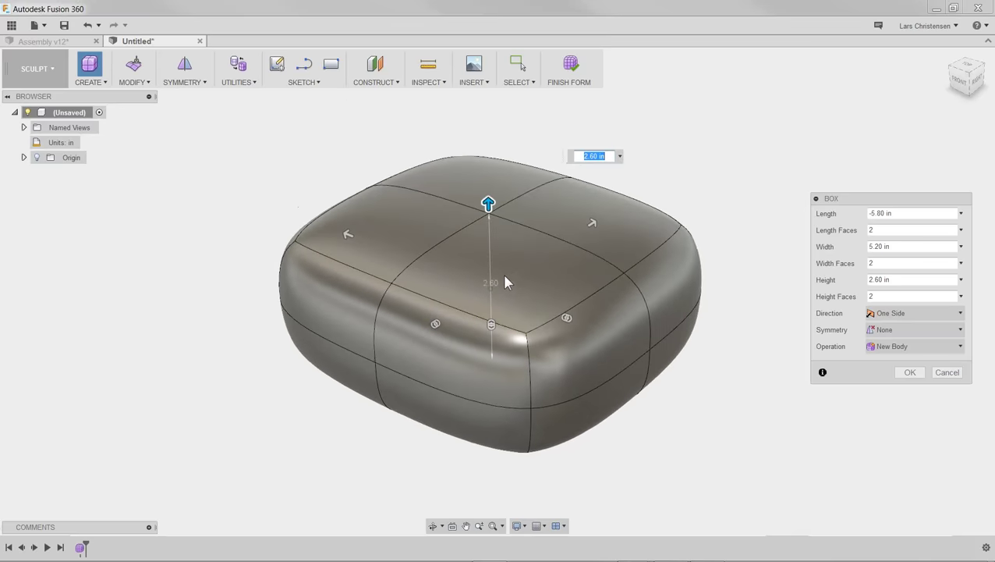
left_click(908, 373)
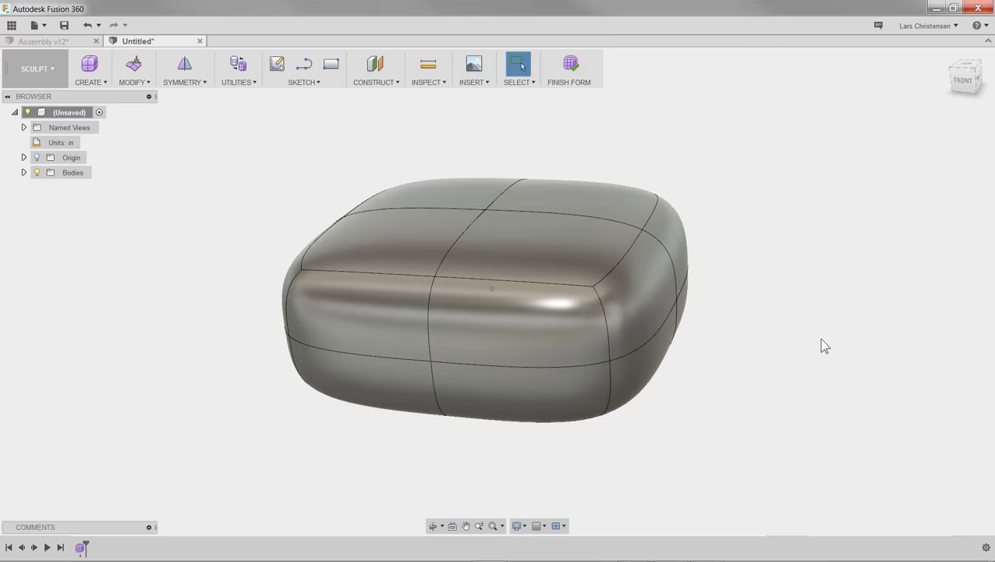
Step: Push the front top face of the box form down about 1.5 in with Edit Form and inspect the sculpted shape
left_click(547, 253)
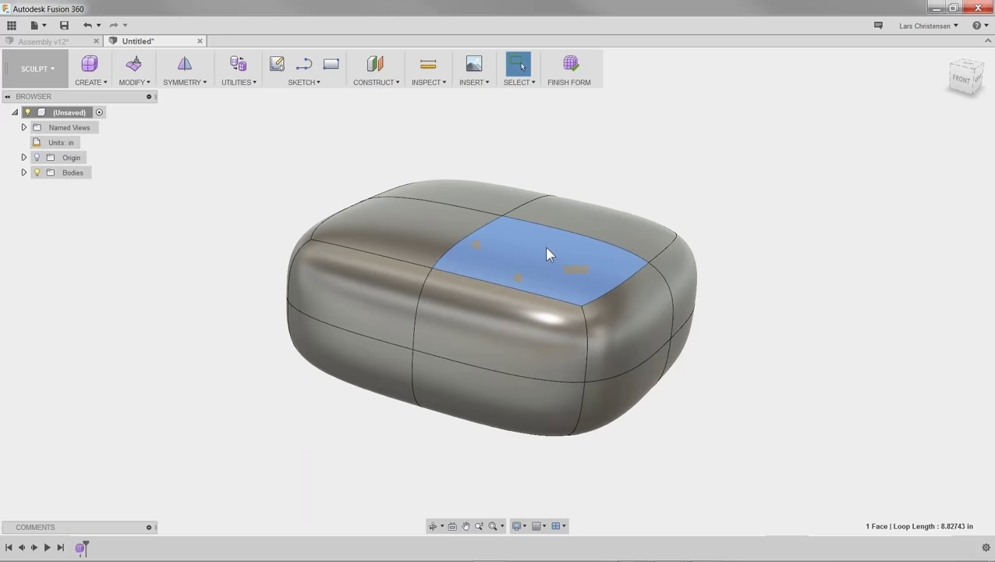
right_click(545, 248)
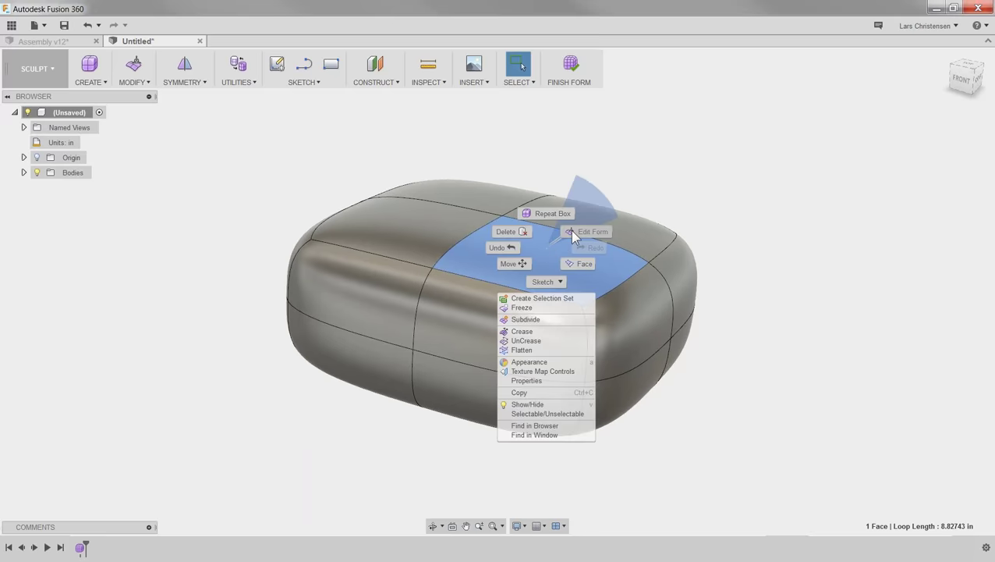
left_click(570, 231)
left_click_drag(543, 232, 535, 331)
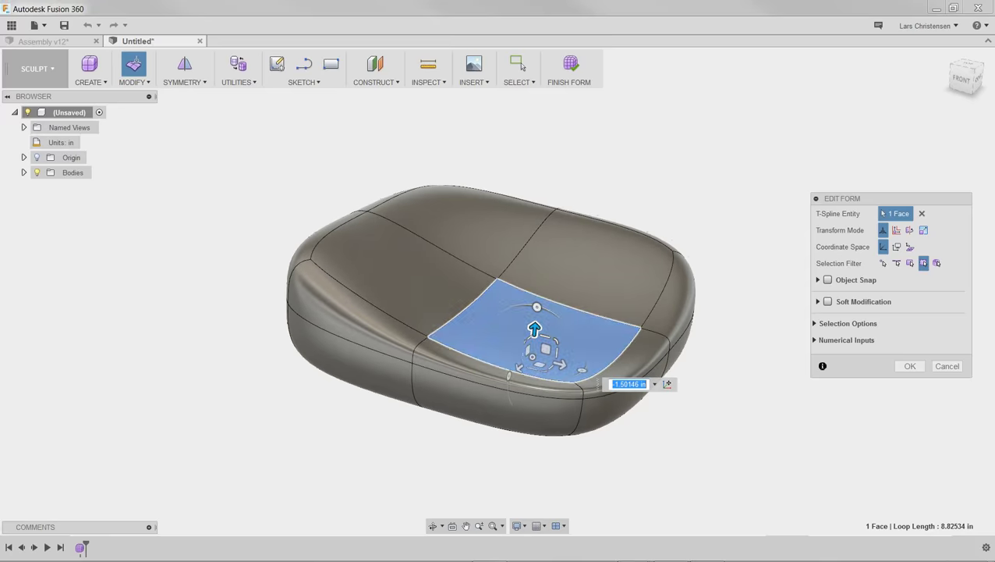
left_click(910, 366)
mouse_move(837, 371)
middle_mouse_down("shift")
mouse_move(723, 366)
mouse_move(703, 311)
mouse_move(715, 280)
mouse_move(707, 278)
mouse_move(697, 285)
mouse_move(706, 294)
mouse_move(573, 300)
mouse_move(618, 311)
mouse_move(718, 276)
mouse_move(698, 267)
mouse_move(694, 278)
middle_mouse_up("shift")
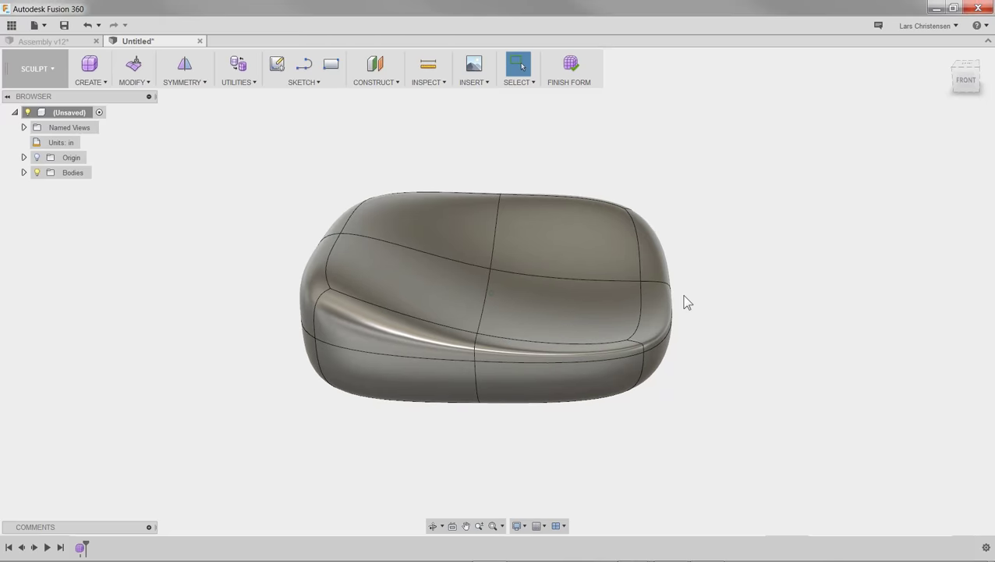
key("F6")
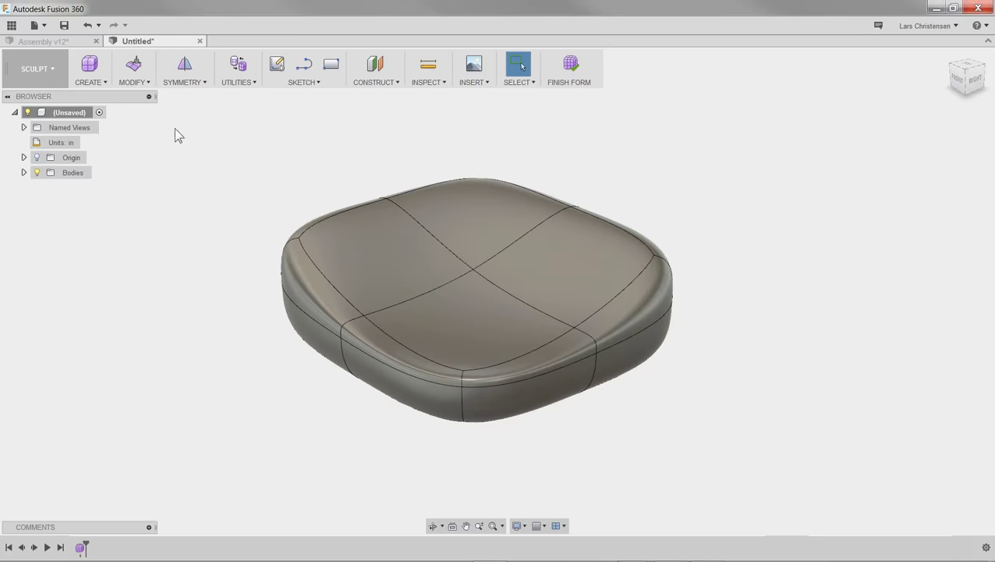
Step: Return to the Assembly v12 document and review the available 3D and 2D milling operations
left_click(45, 42)
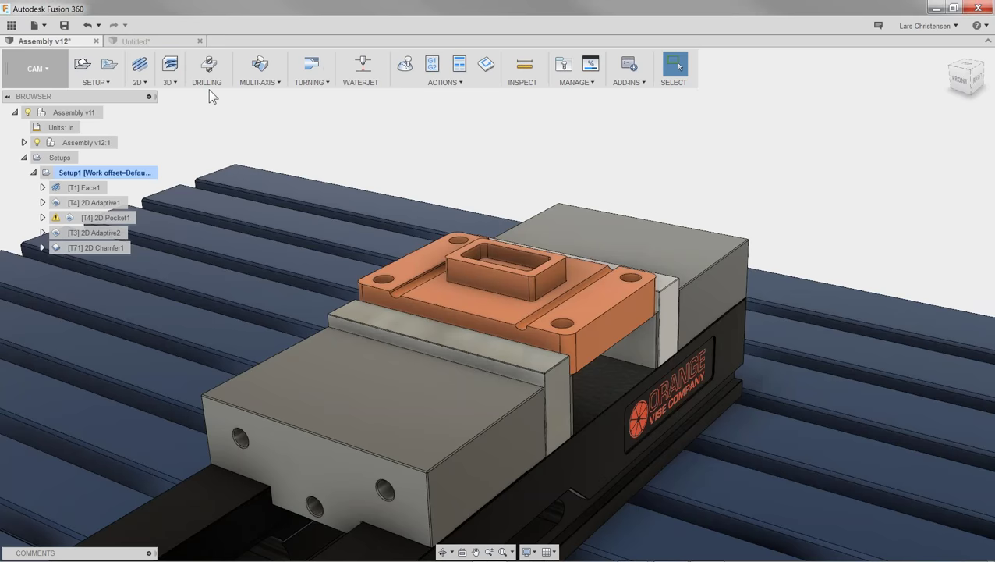
left_click(175, 81)
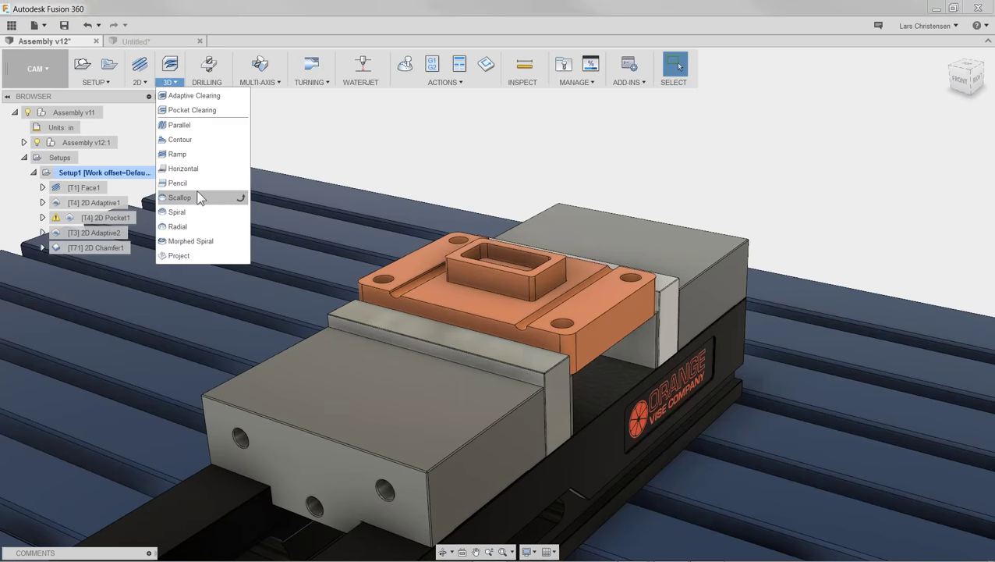
left_click(463, 141)
left_click(138, 82)
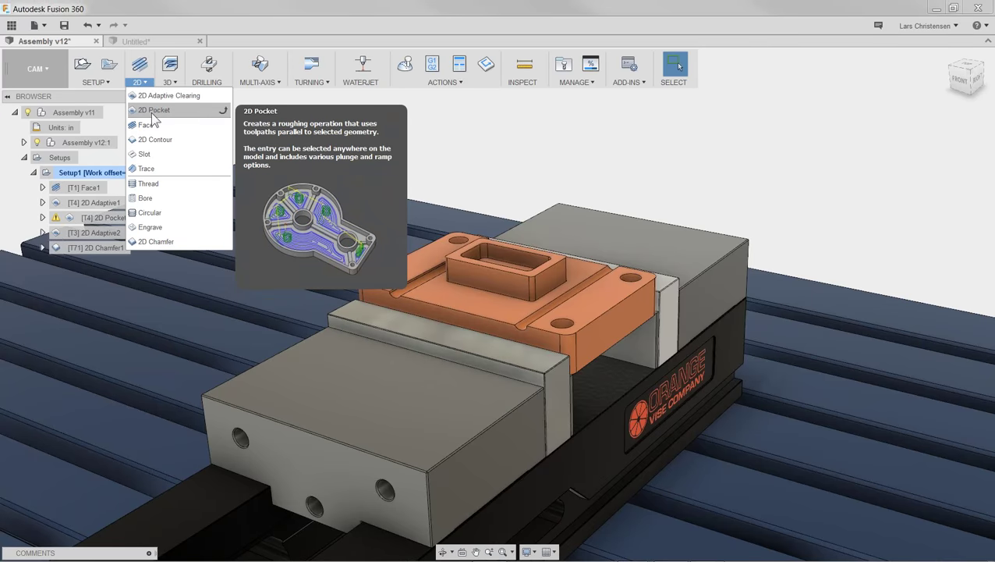
left_click(268, 135)
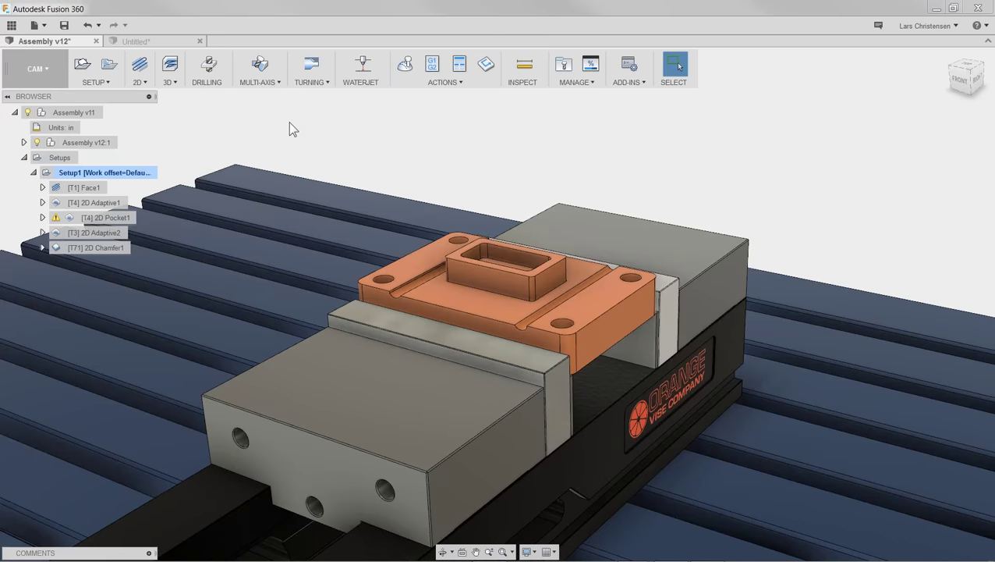
Step: Switch to the PowerPoint slide show to present the Intro slide
key("alt+Tab")
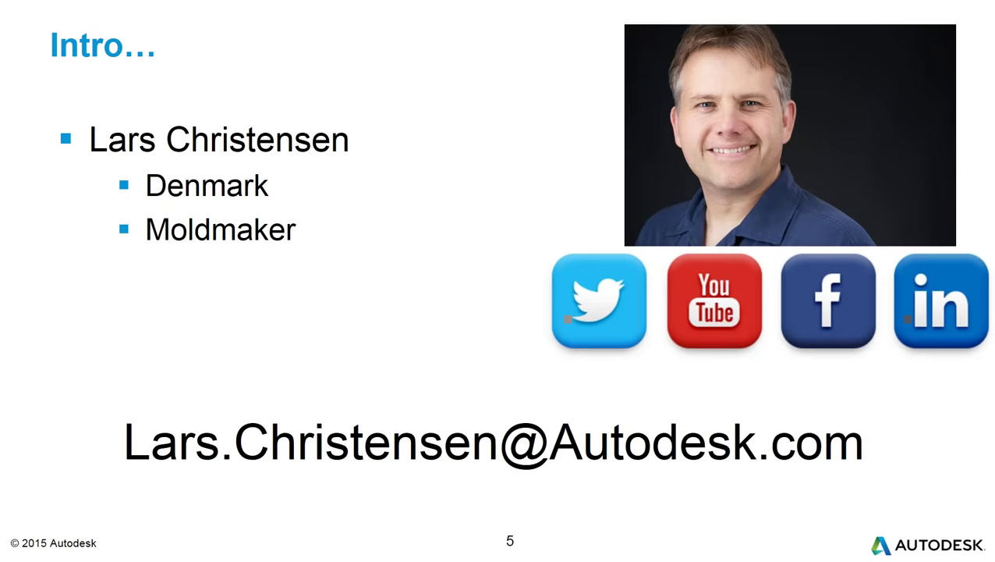